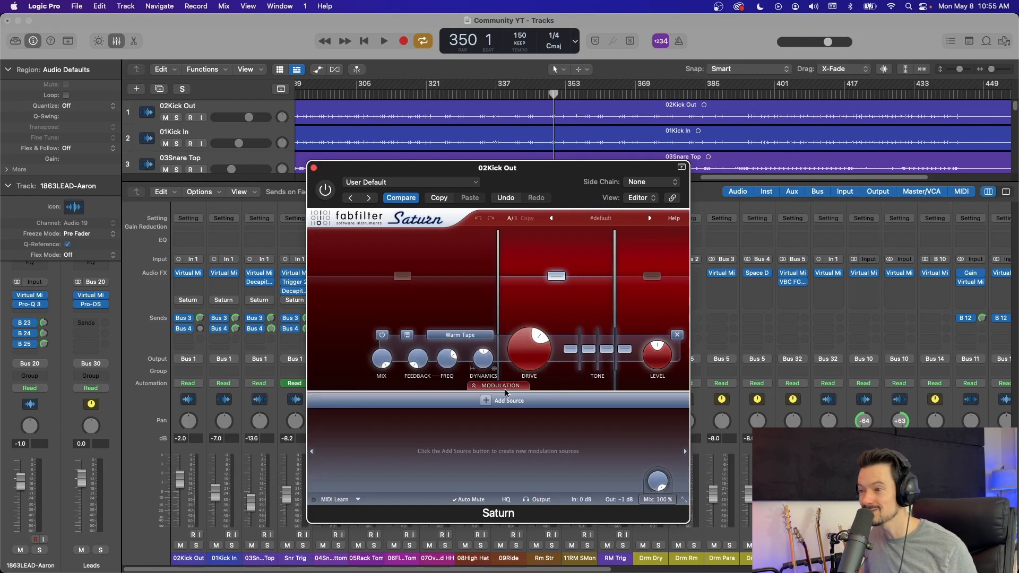
Step: Collapse the modulation section of the Saturn plug-in on the 02Kick Out channel
{"action": "left_click", "coordinate": [505, 387]}
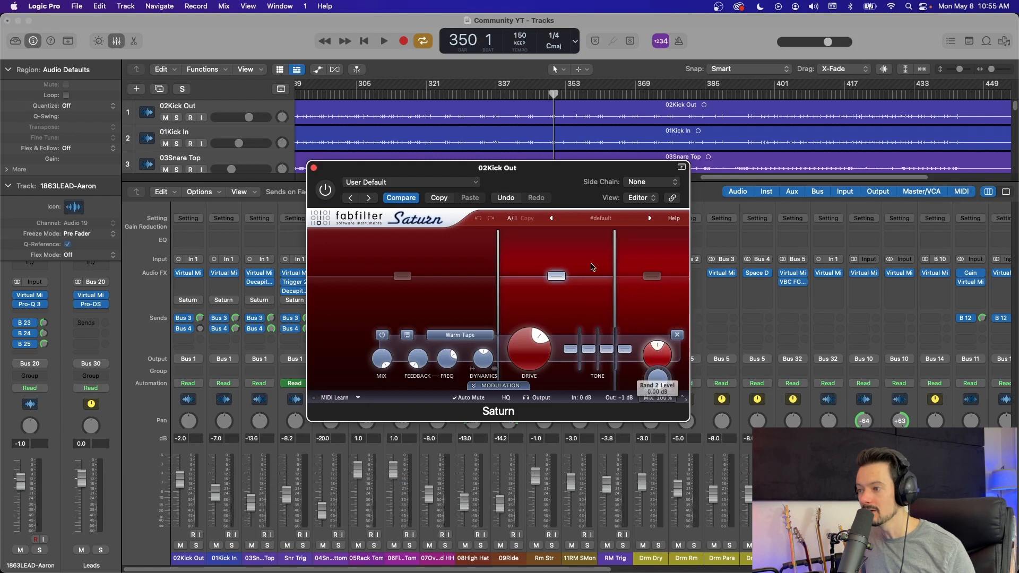
{"action": "left_click_drag", "start_coordinate": [537, 171], "coordinate": [658, 145]}
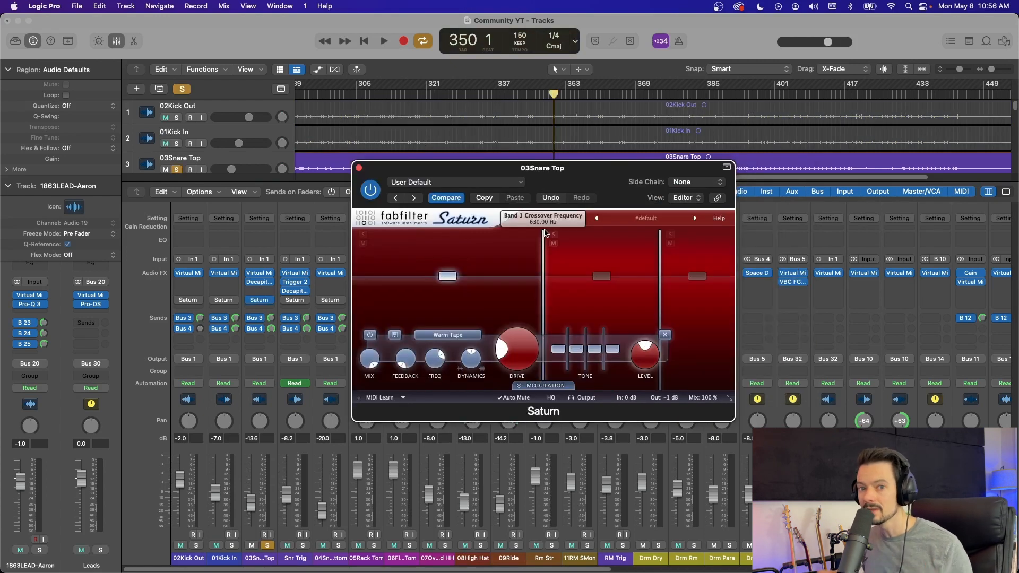
Step: Play the soloed 03Snare Top loop and compare it with Saturn bypassed and active
{"action": "mouse_move", "coordinate": [545, 233]}
{"action": "key", "text": "space"}
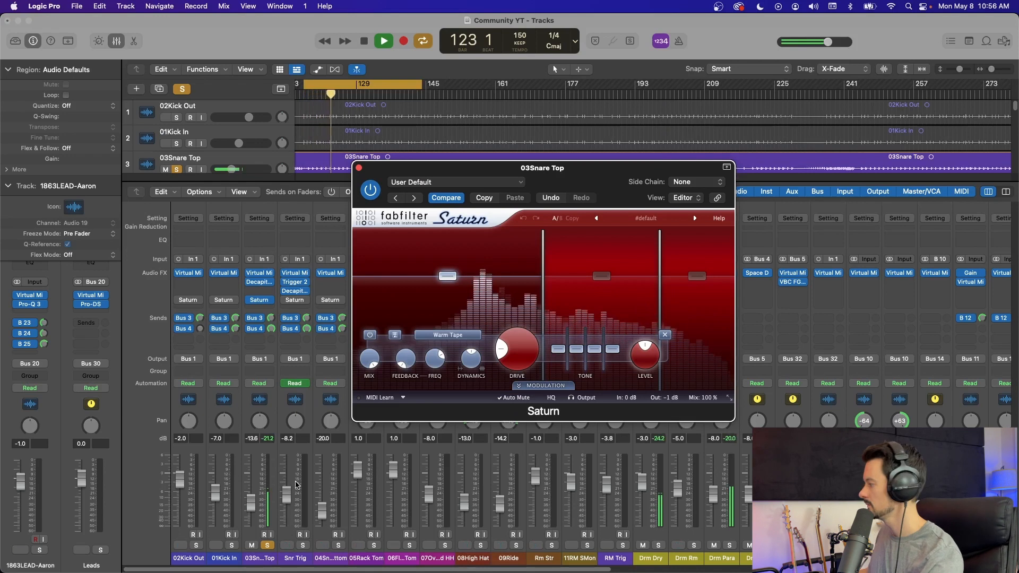
{"action": "left_click", "coordinate": [371, 190]}
{"action": "left_click", "coordinate": [371, 190]}
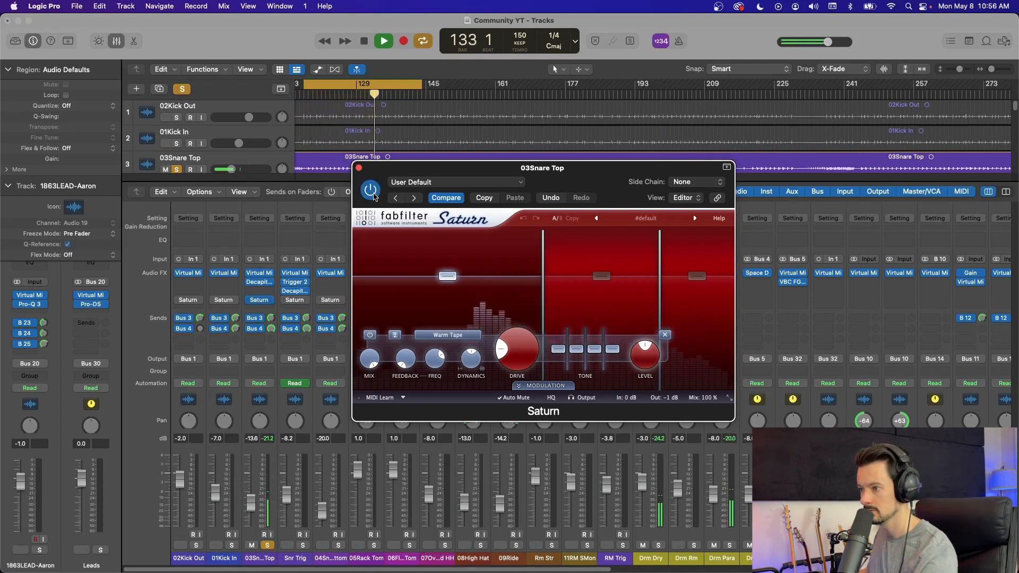
Step: Try drive settings of about 80% on bands 2 and 3 of the snare's Saturn while the loop plays
{"action": "left_click_drag", "start_coordinate": [589, 348], "coordinate": [585, 368]}
{"action": "left_click", "coordinate": [696, 276]}
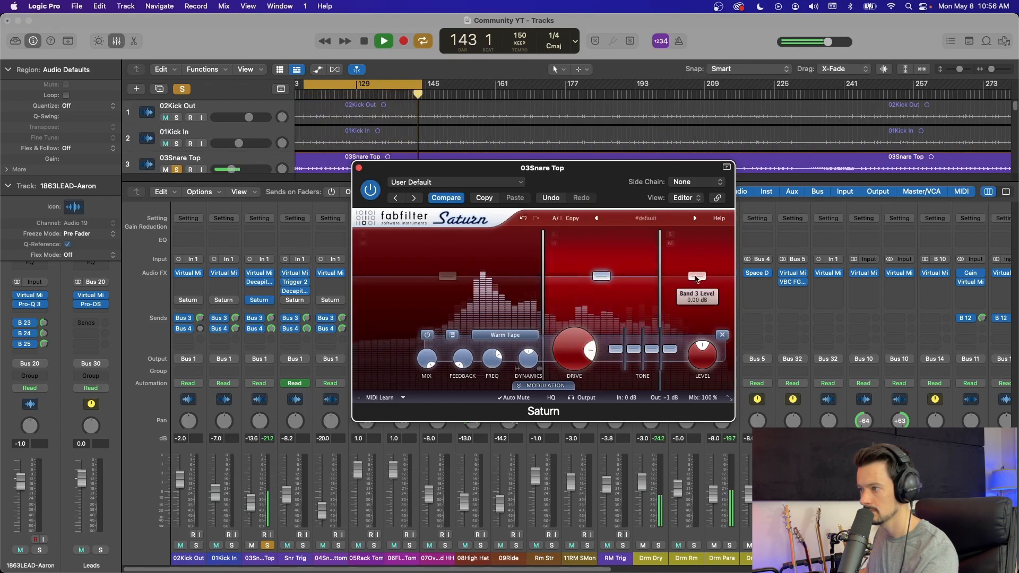
{"action": "mouse_move", "coordinate": [591, 349]}
{"action": "left_mouse_down"}
{"action": "mouse_move", "coordinate": [582, 376]}
{"action": "mouse_move", "coordinate": [603, 352]}
{"action": "left_mouse_up"}
{"action": "left_click", "coordinate": [448, 275]}
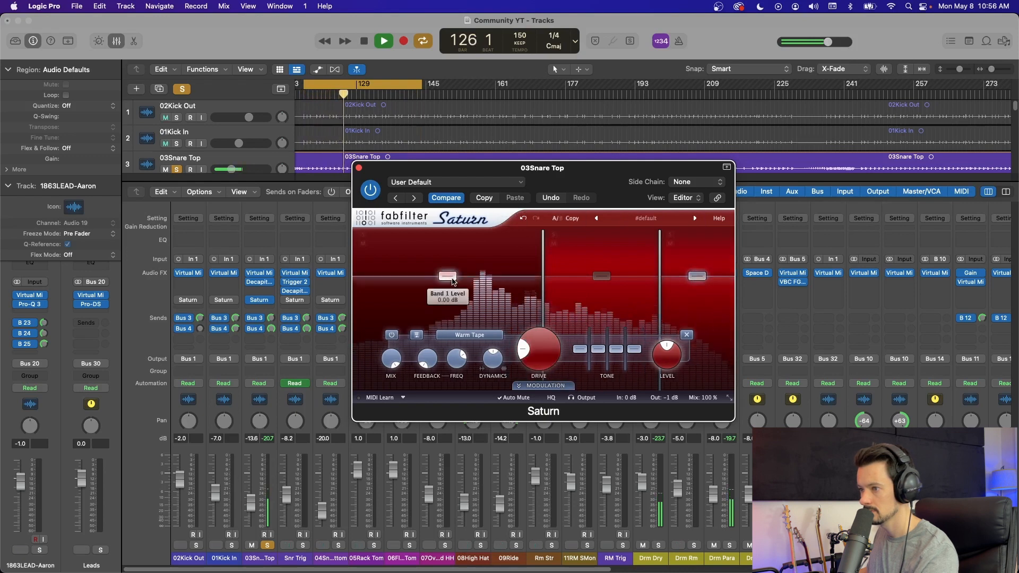
{"action": "left_click_drag", "start_coordinate": [512, 336], "coordinate": [540, 355]}
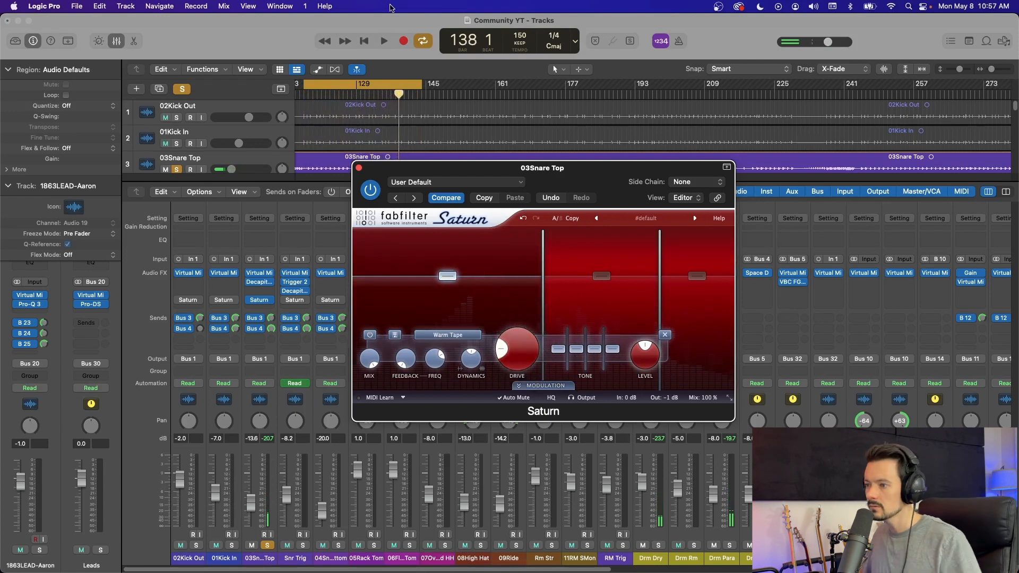
{"action": "key", "text": "space"}
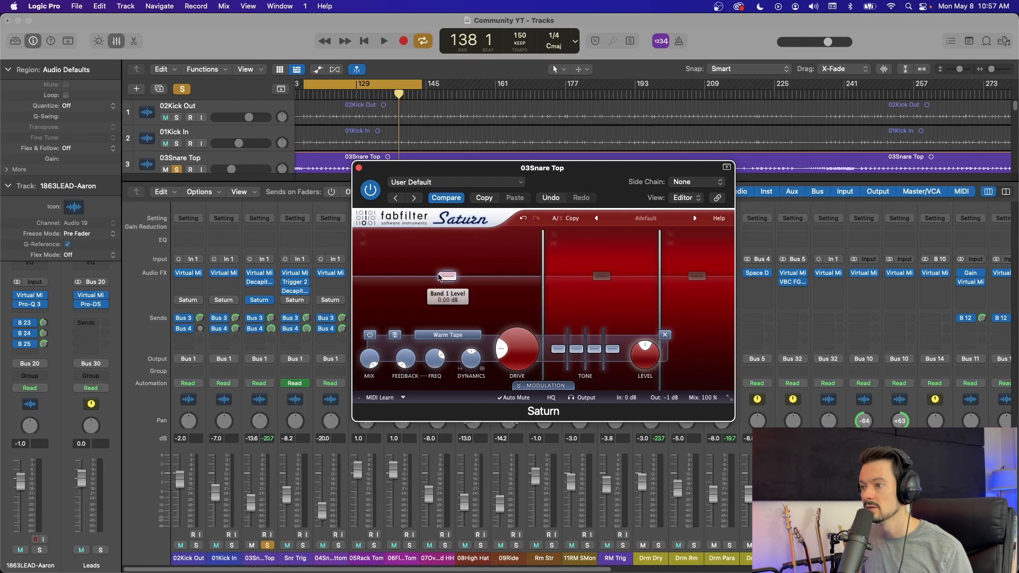
Step: Lower the drive of bands 2 and 3 to 0% in the snare's Saturn
{"action": "mouse_move", "coordinate": [504, 361]}
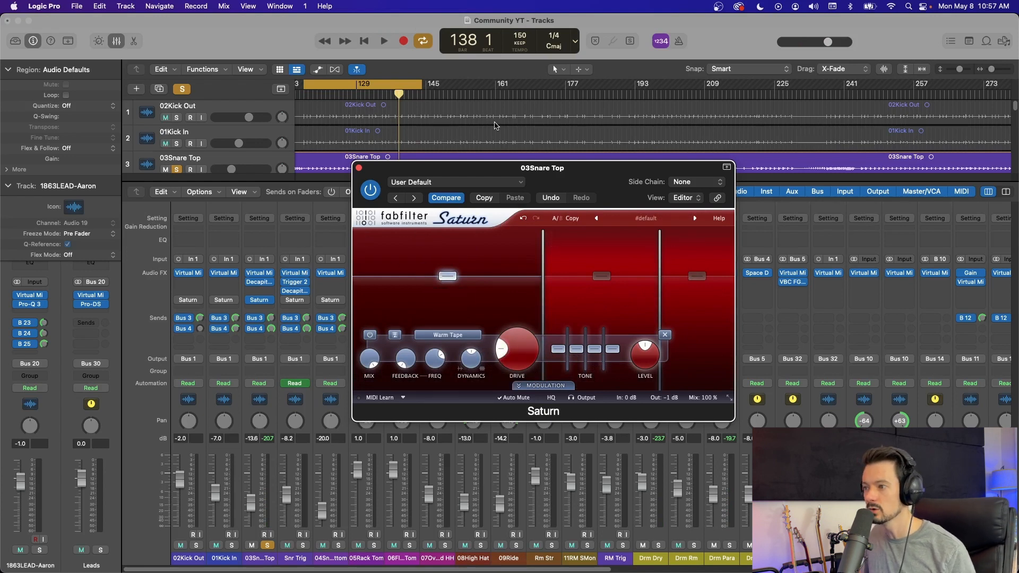
{"action": "left_click", "coordinate": [603, 277]}
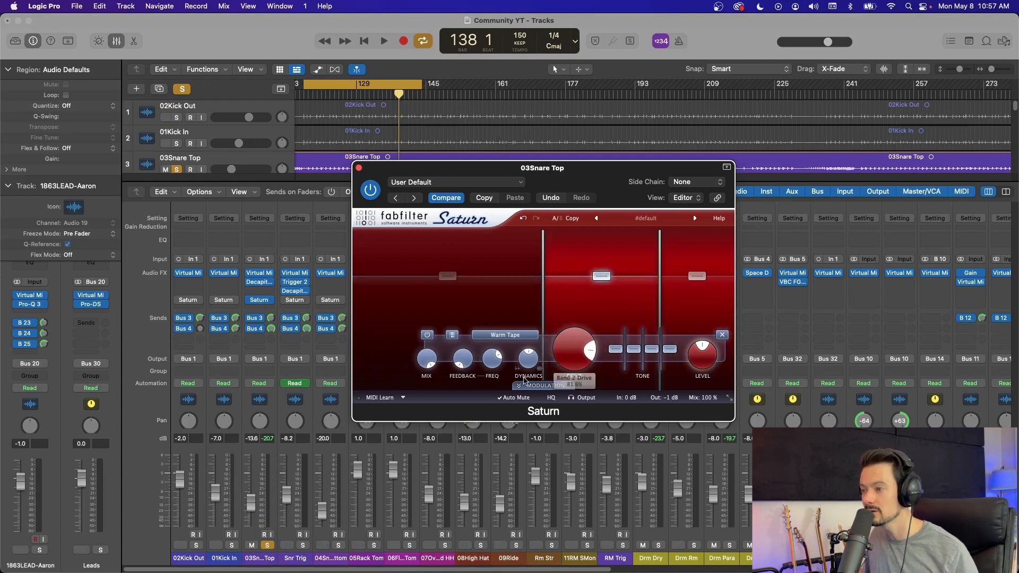
{"action": "mouse_move", "coordinate": [586, 354]}
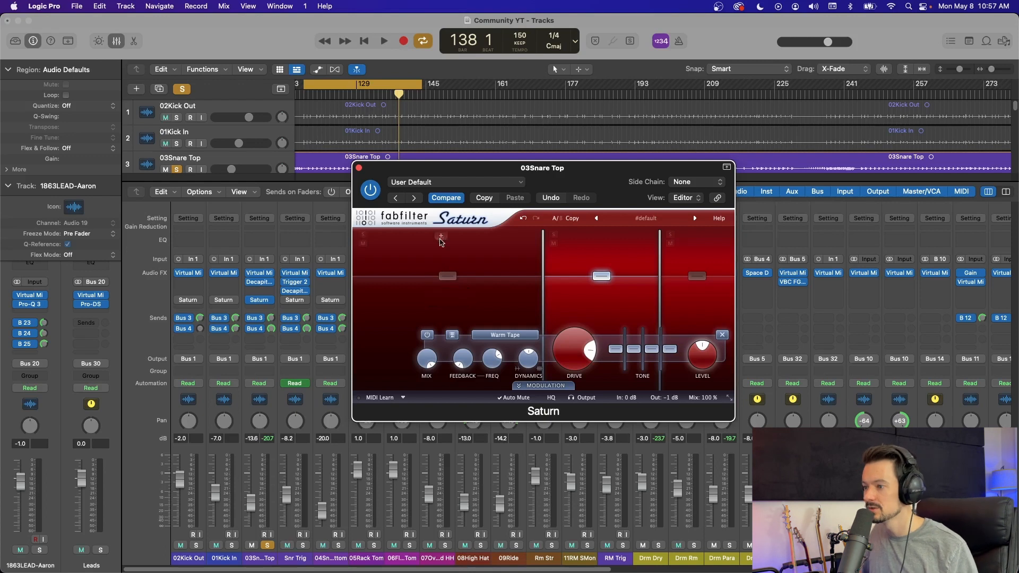
{"action": "left_click_drag", "start_coordinate": [586, 365], "coordinate": [585, 432]}
{"action": "left_click", "coordinate": [697, 276]}
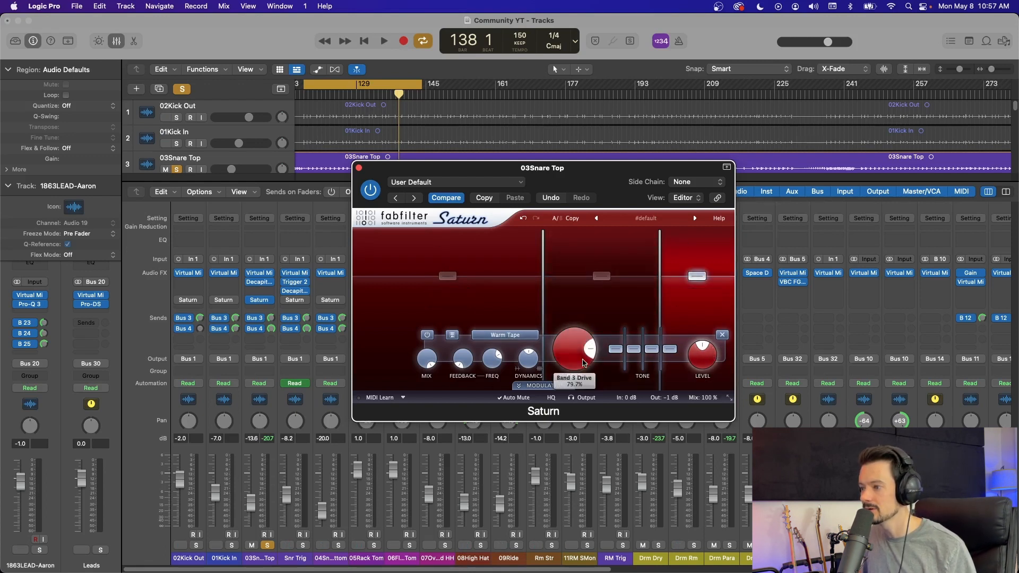
{"action": "left_click_drag", "start_coordinate": [593, 355], "coordinate": [593, 403]}
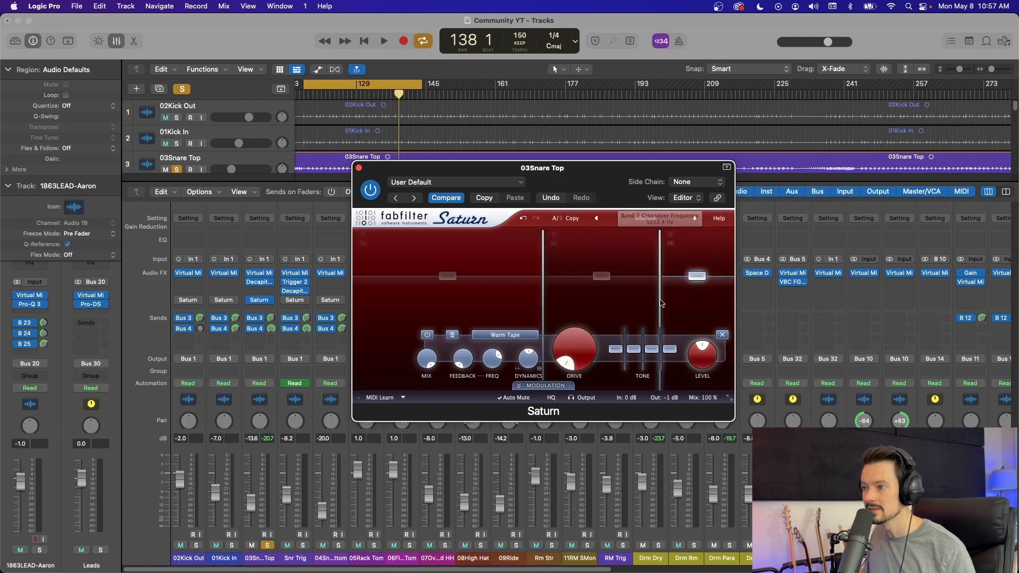
Step: Raise band 2's drive on the 03Snare Top Saturn to about 90% while listening to the loop
{"action": "key", "text": "space"}
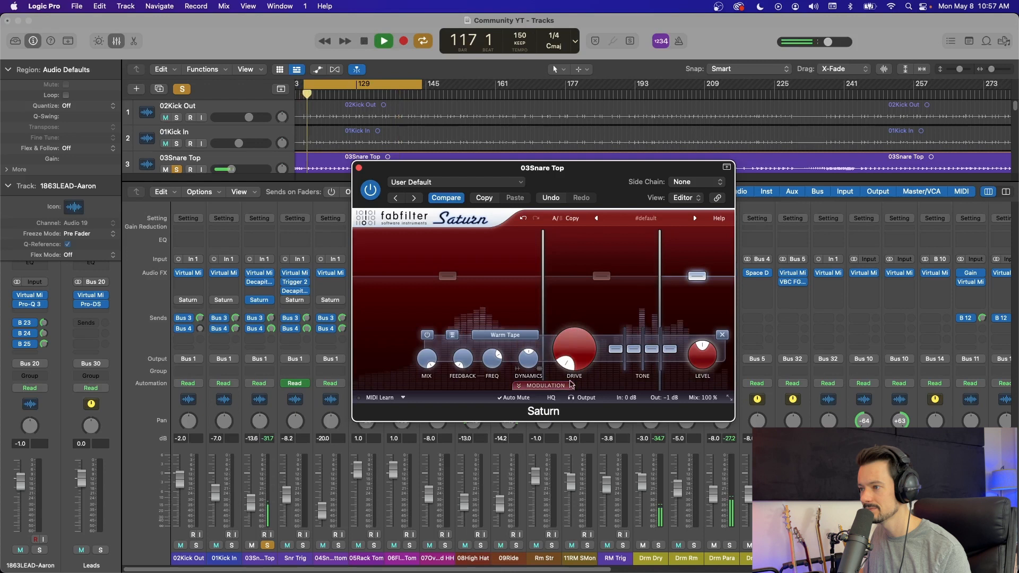
{"action": "left_click", "coordinate": [601, 276]}
{"action": "mouse_move", "coordinate": [569, 368]}
{"action": "left_mouse_down"}
{"action": "mouse_move", "coordinate": [615, 358]}
{"action": "mouse_move", "coordinate": [587, 374]}
{"action": "left_mouse_up"}
{"action": "key", "text": "space"}
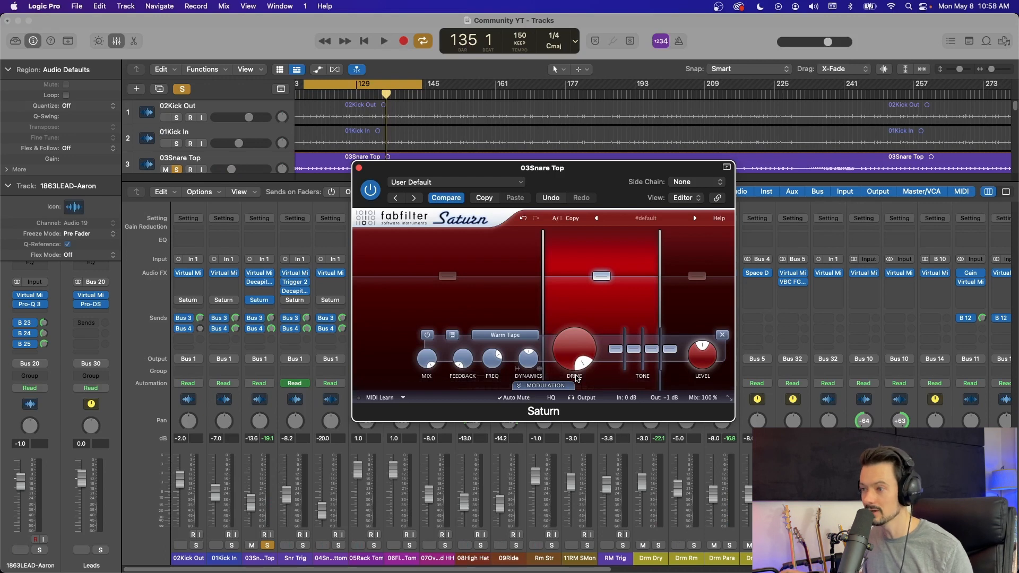
{"action": "key", "text": "space"}
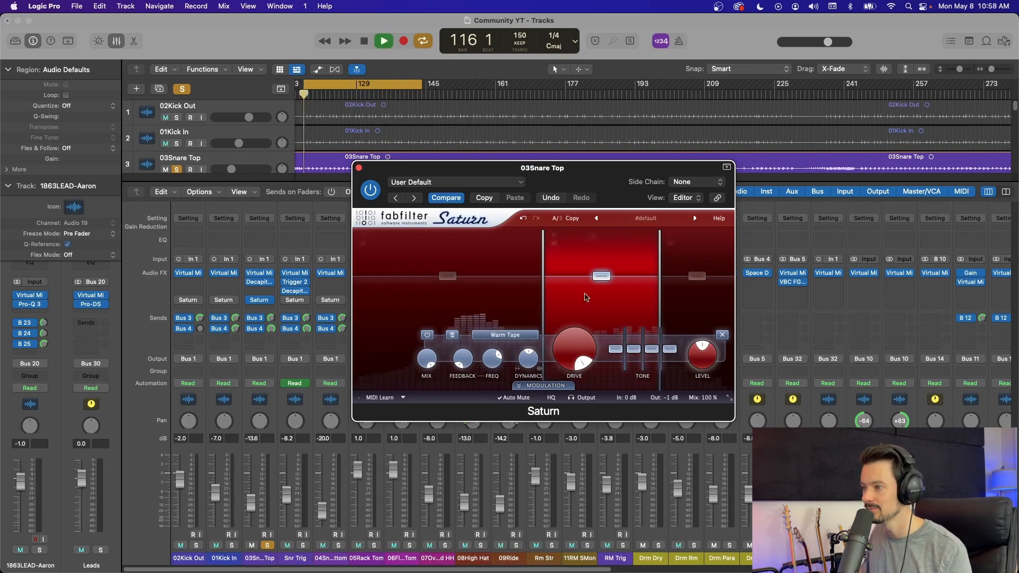
{"action": "left_click_drag", "start_coordinate": [582, 366], "coordinate": [573, 409]}
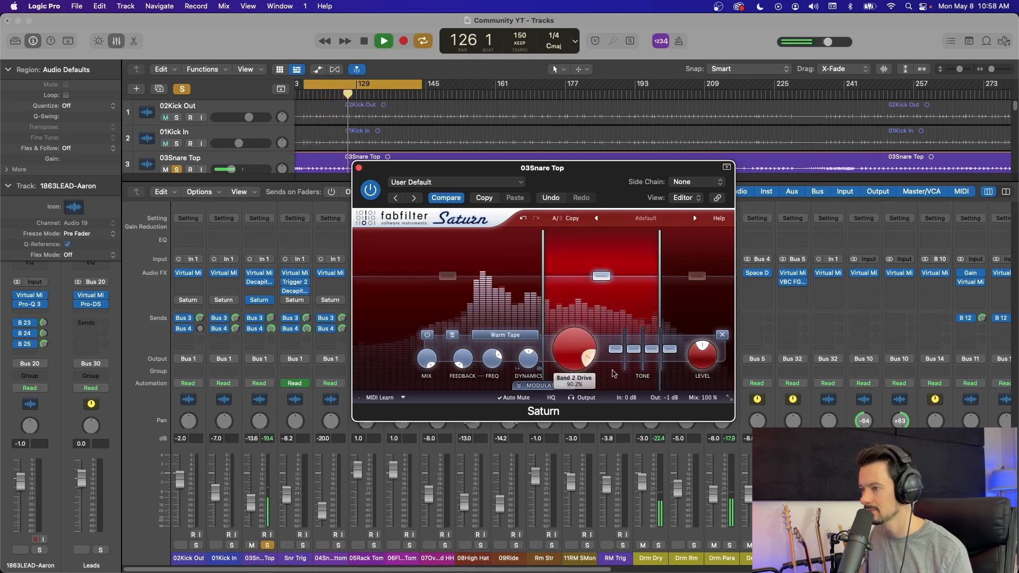
Step: Raise band 3's drive to a high setting while the snare loop plays, and close the 03Snare Top Saturn
{"action": "left_click", "coordinate": [697, 275]}
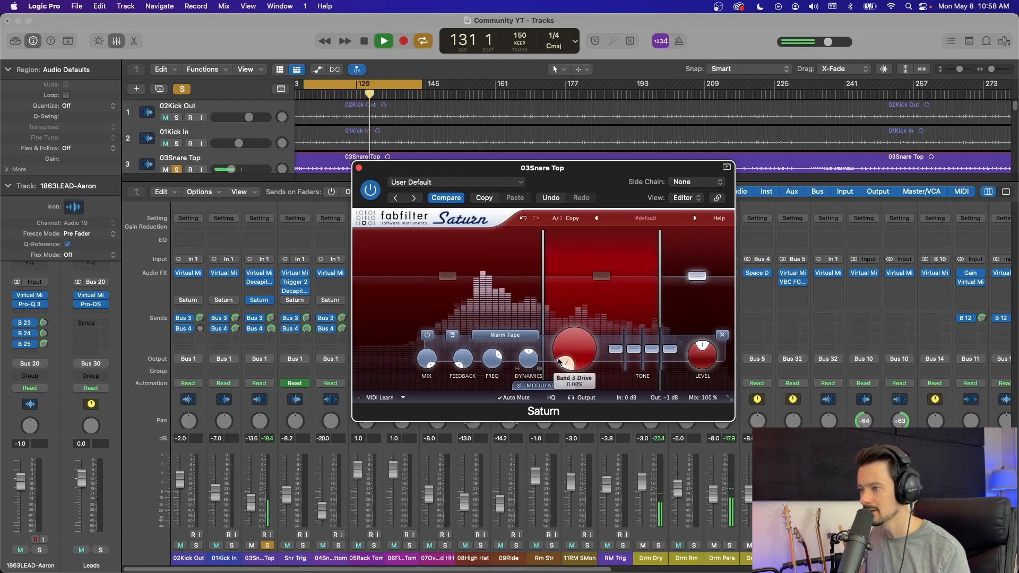
{"action": "left_click_drag", "start_coordinate": [559, 363], "coordinate": [582, 314]}
{"action": "left_click_drag", "start_coordinate": [614, 352], "coordinate": [618, 367]}
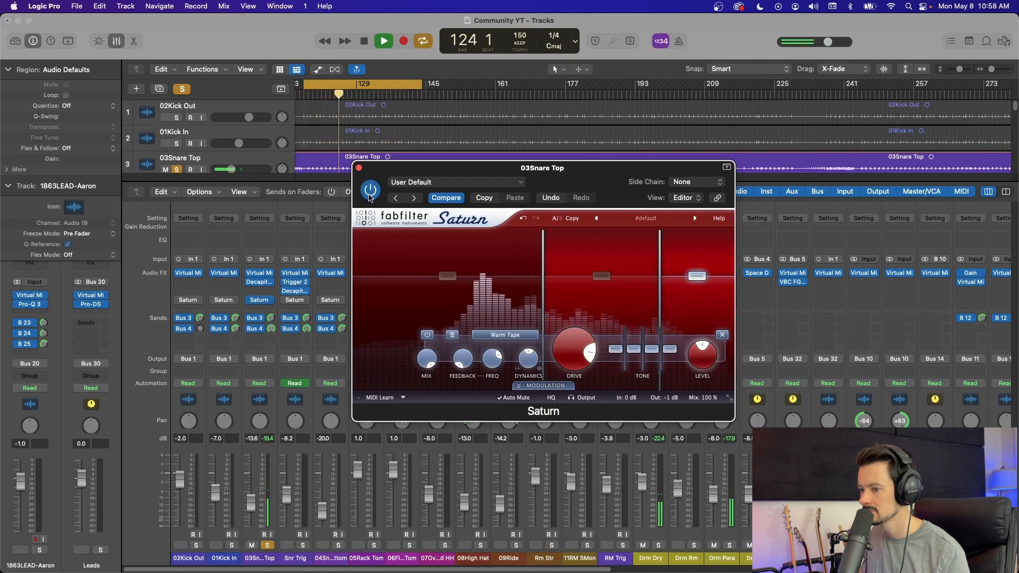
{"action": "key", "text": "space"}
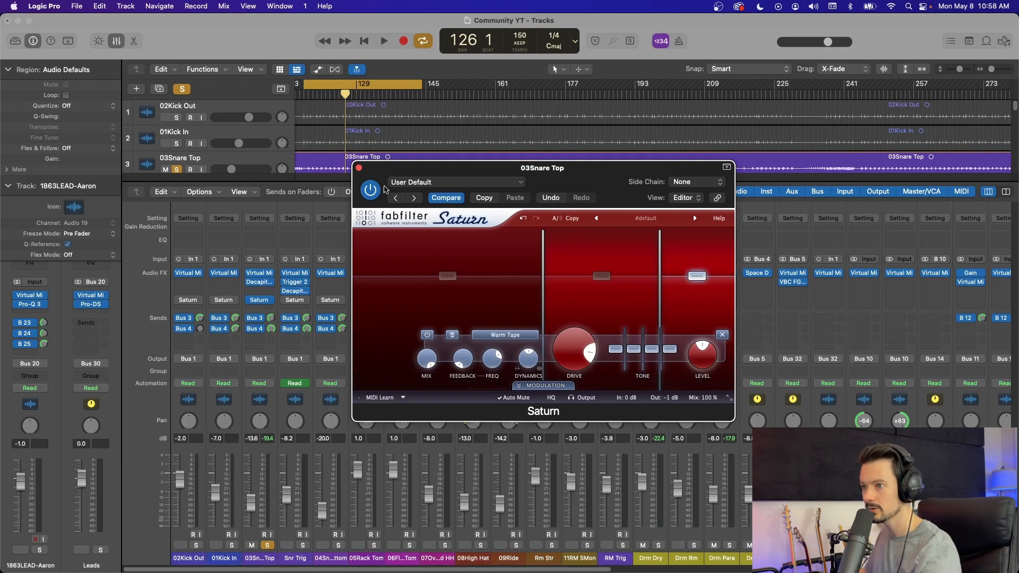
{"action": "left_click", "coordinate": [359, 168]}
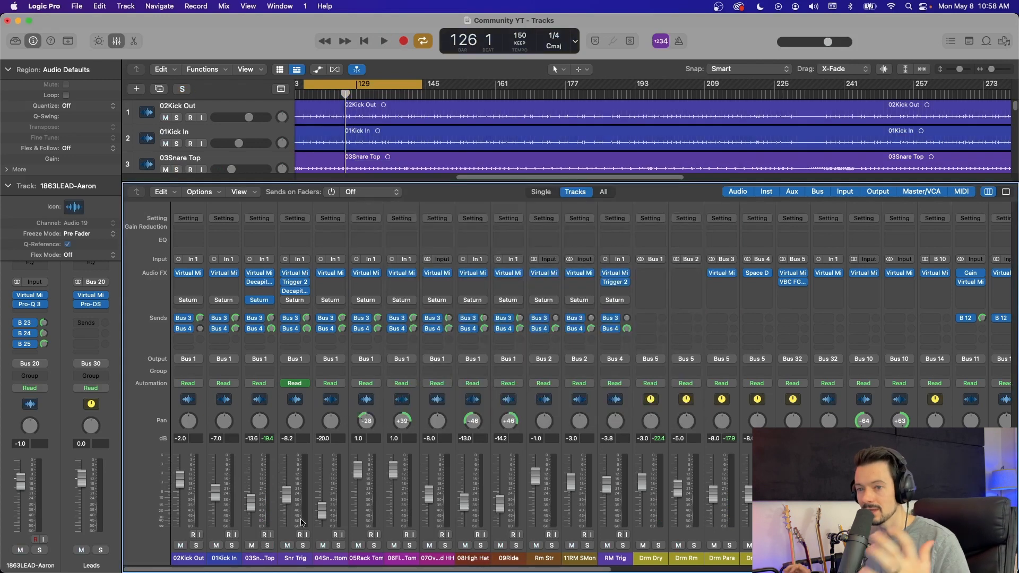
Step: Solo the 01Kick In channel in place of 03Snare Top and play the loop
{"action": "left_click", "coordinate": [270, 546]}
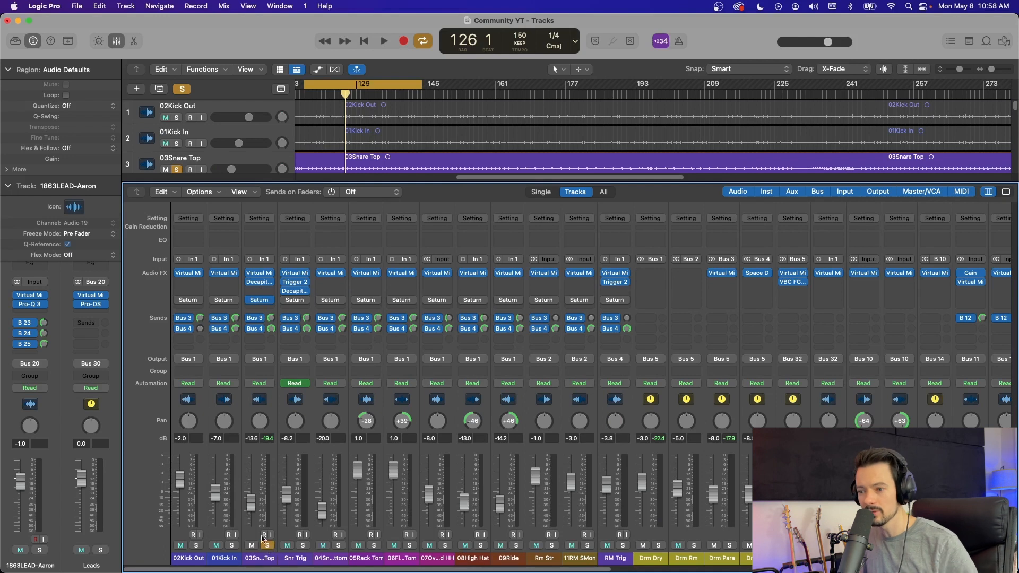
{"action": "left_click", "coordinate": [234, 547]}
{"action": "left_click", "coordinate": [268, 547]}
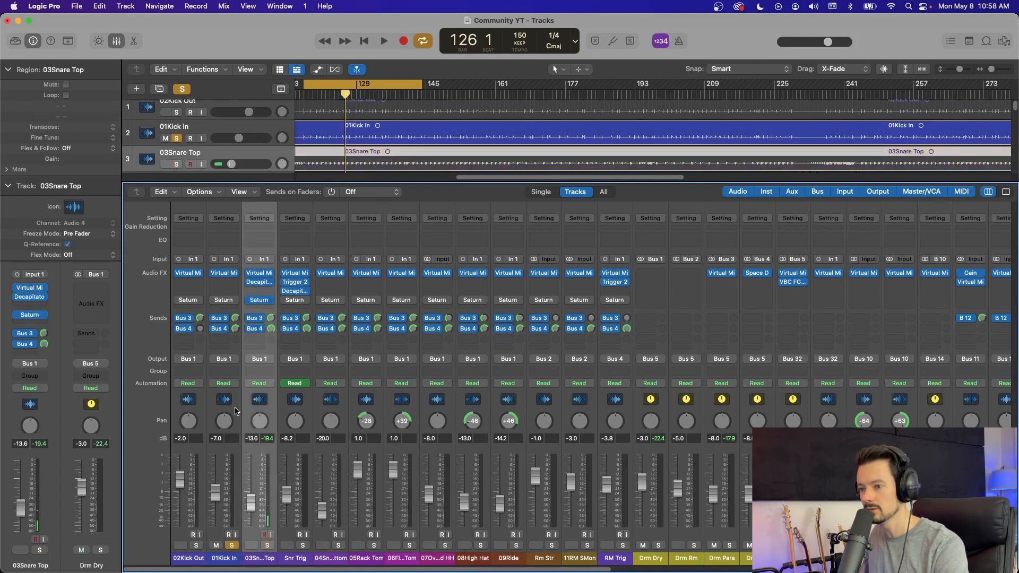
{"action": "left_click", "coordinate": [233, 423]}
{"action": "key", "text": "space"}
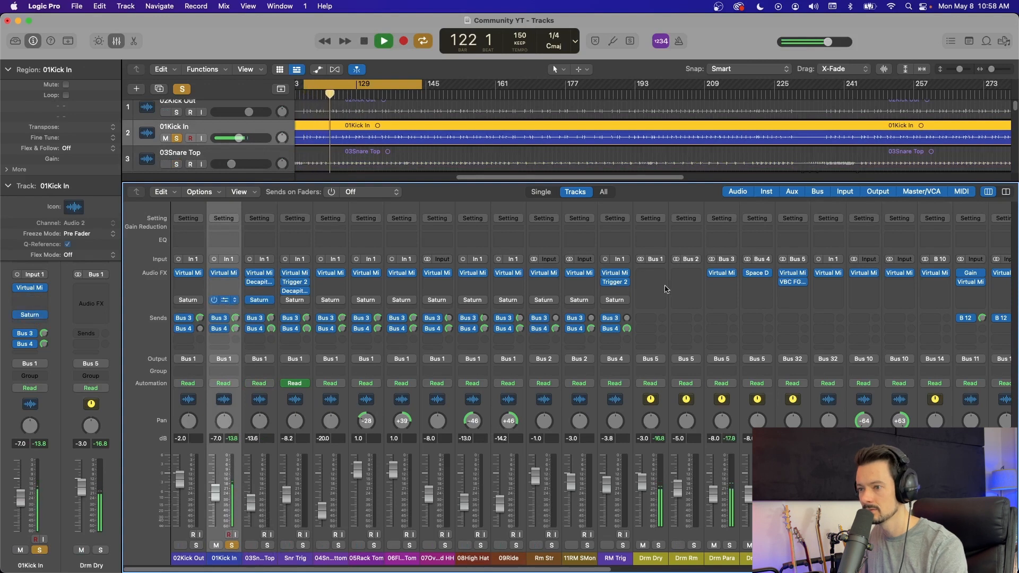
Step: Enable Saturn on 01Kick In with high drive on bands 2 and 3, and compare the kick with Saturn bypassed
{"action": "left_click", "coordinate": [224, 300]}
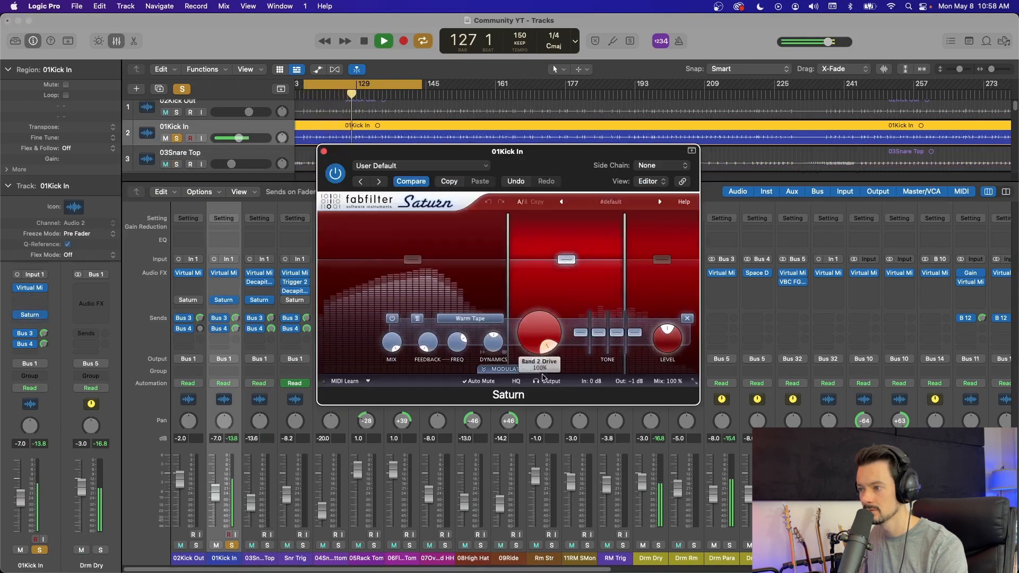
{"action": "mouse_move", "coordinate": [549, 349]}
{"action": "left_mouse_down"}
{"action": "mouse_move", "coordinate": [558, 344]}
{"action": "mouse_move", "coordinate": [550, 356]}
{"action": "left_mouse_up"}
{"action": "left_click", "coordinate": [662, 260]}
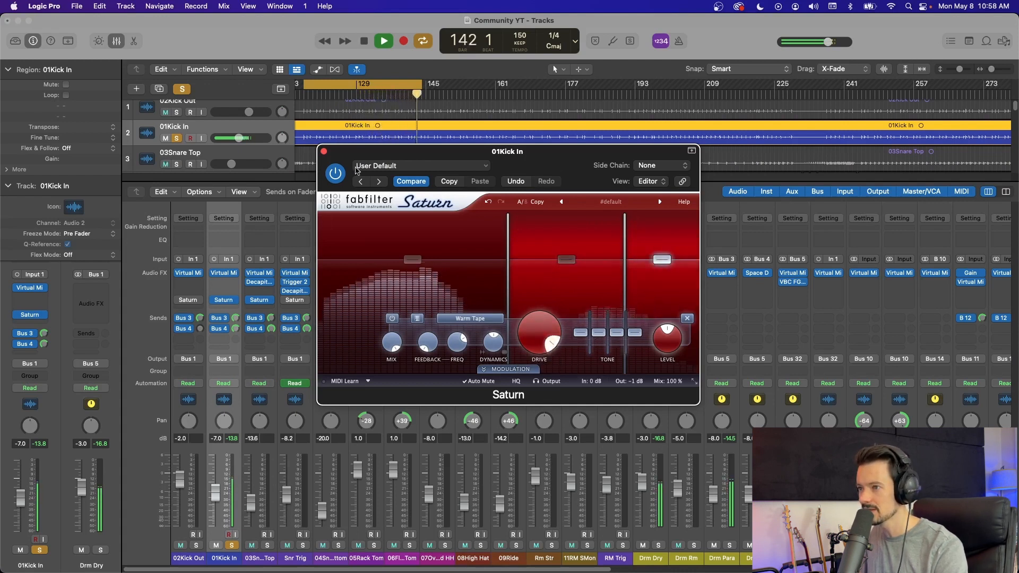
{"action": "left_click", "coordinate": [336, 173]}
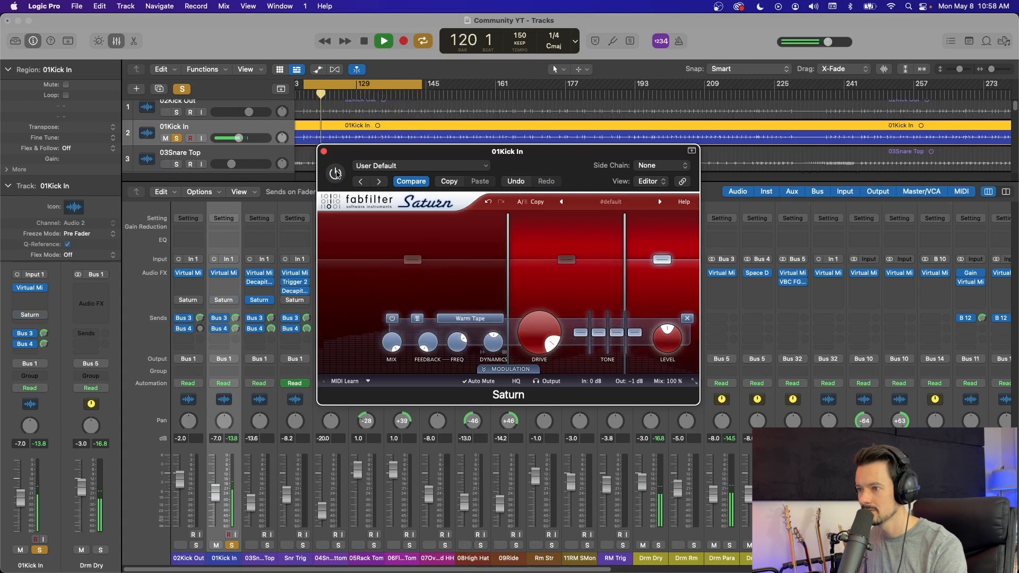
{"action": "left_click", "coordinate": [336, 173]}
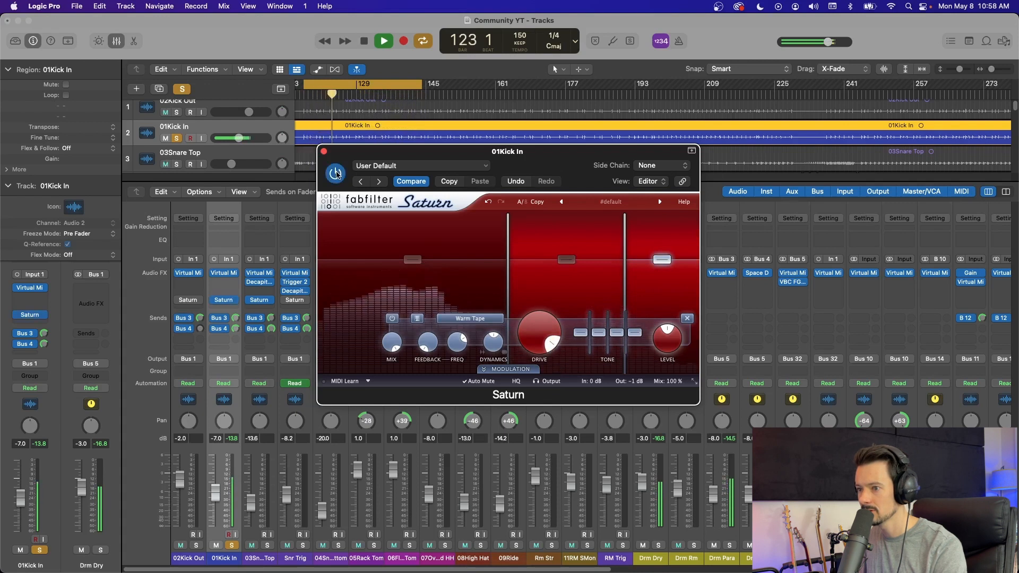
Step: Audition 03Snare Top alongside the kick, and switch the solo to the Snr Trig channel alone
{"action": "left_click", "coordinate": [268, 545]}
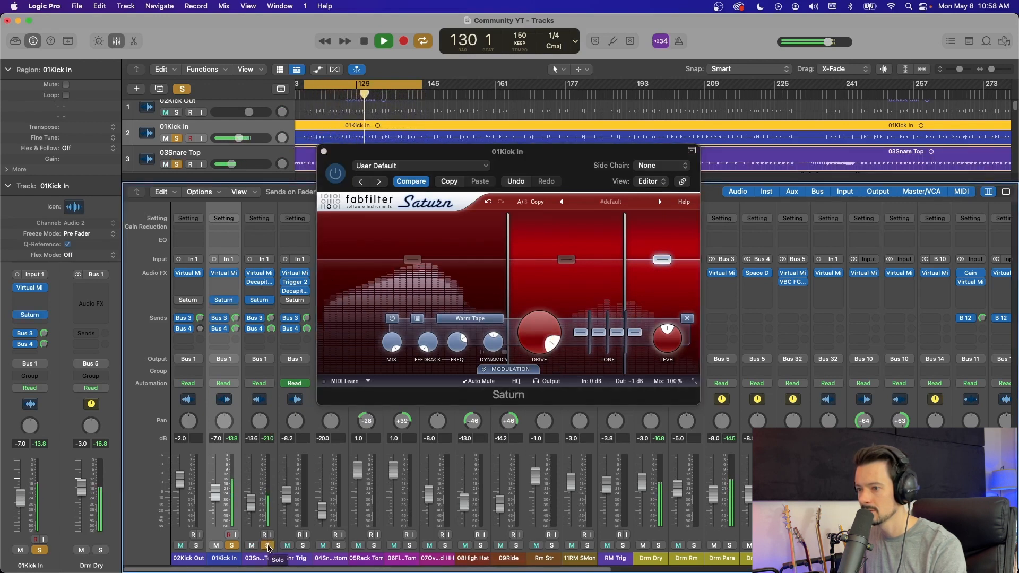
{"action": "left_click", "coordinate": [268, 546]}
{"action": "left_click", "coordinate": [303, 545]}
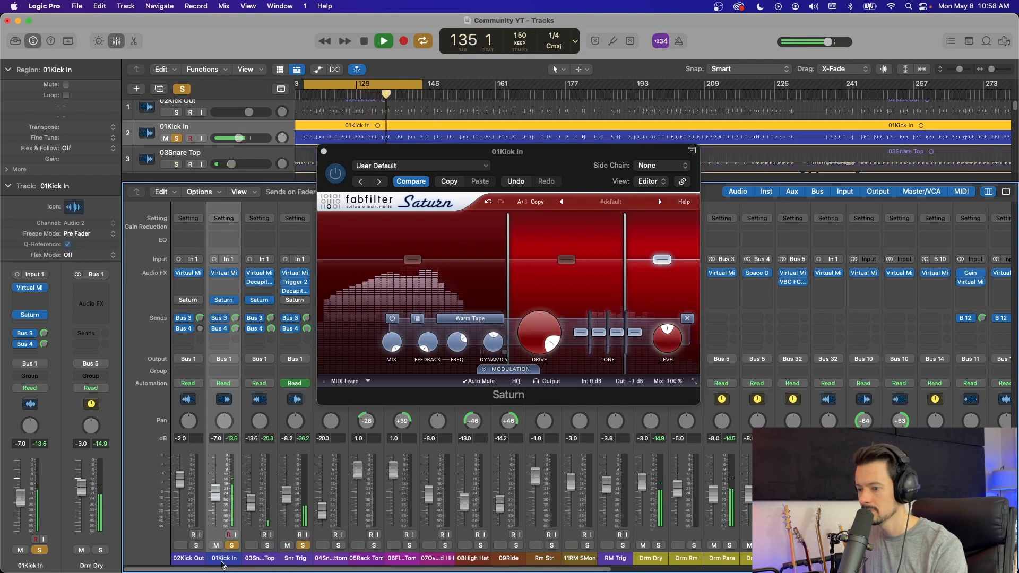
Step: Open Saturn on the Snr Trig channel and close the 01Kick In Saturn window
{"action": "left_click", "coordinate": [296, 301]}
{"action": "left_click_drag", "start_coordinate": [554, 161], "coordinate": [568, 186]}
{"action": "left_click_drag", "start_coordinate": [533, 155], "coordinate": [473, 142]}
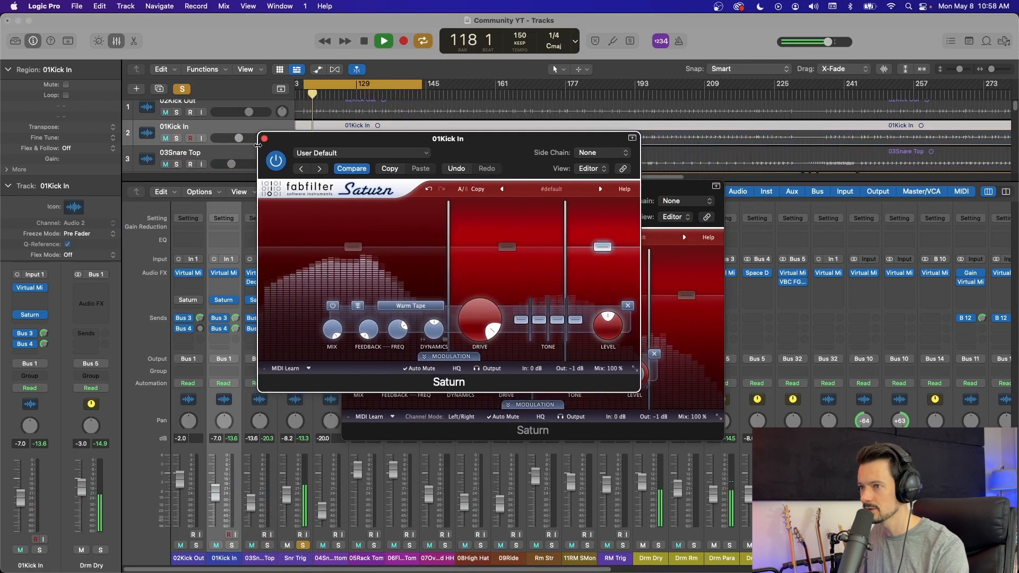
{"action": "key", "text": "super+w"}
Step: Set the Snr Trig Saturn's band 2 drive to about 75%, adjust band 3's drive, and stop playback
{"action": "left_click", "coordinate": [591, 295]}
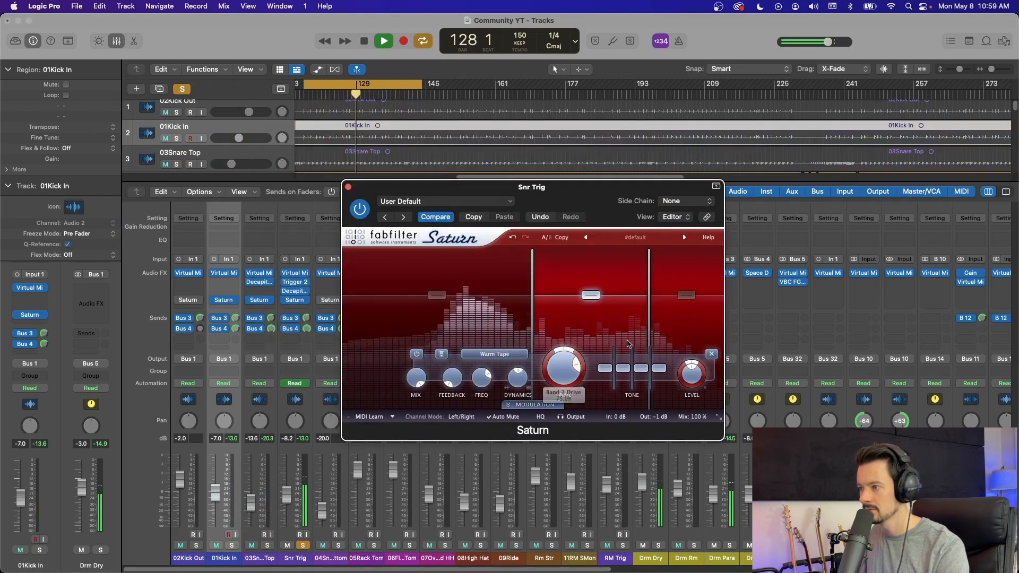
{"action": "left_click", "coordinate": [686, 295]}
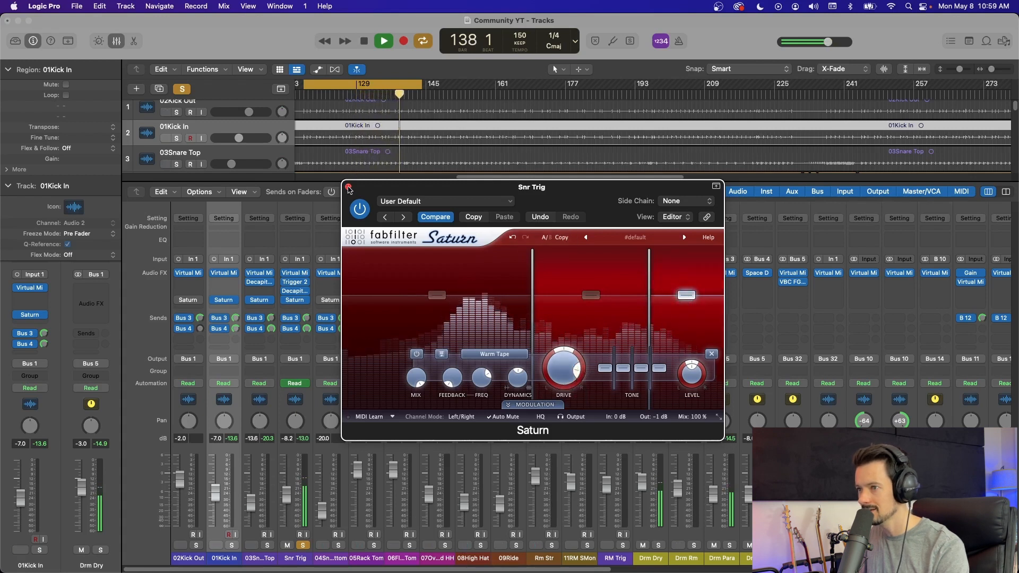
{"action": "key", "text": "super+w"}
{"action": "key", "text": "space"}
Step: Solo the 07Overhead HH channel in place of Snr Trig and select it
{"action": "left_click", "coordinate": [445, 546]}
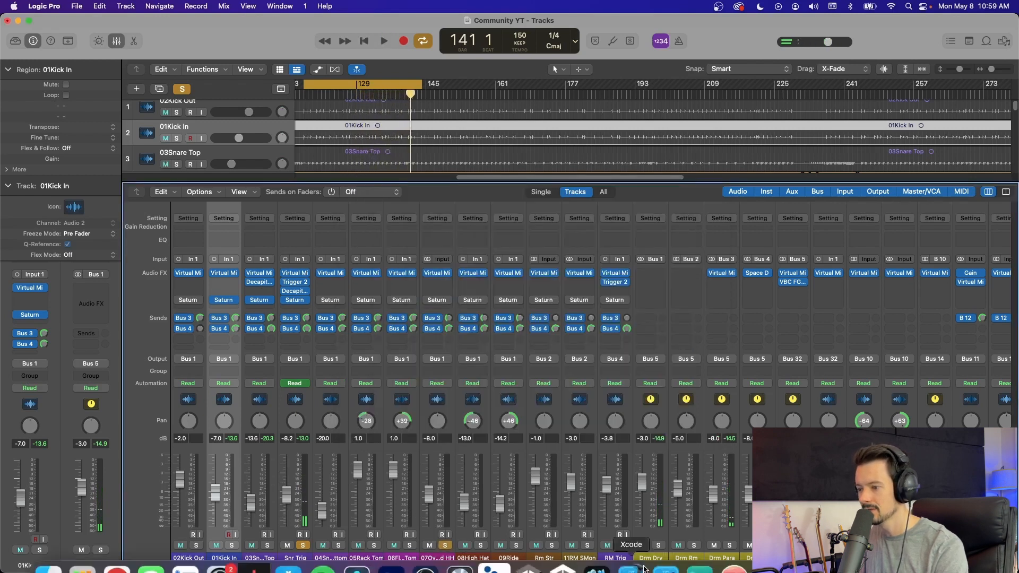
{"action": "left_click", "coordinate": [303, 546]}
{"action": "left_click", "coordinate": [439, 409]}
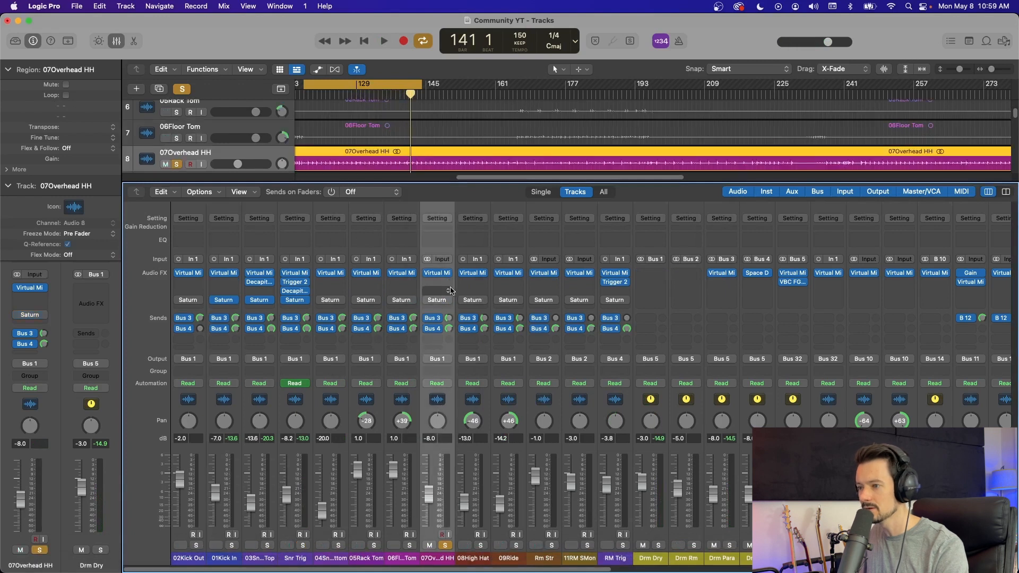
Step: Play the loop and set the 07Overhead HH Saturn's band 2 drive to 100% and band 3 drive to about 87%, closing its window
{"action": "key", "text": "space"}
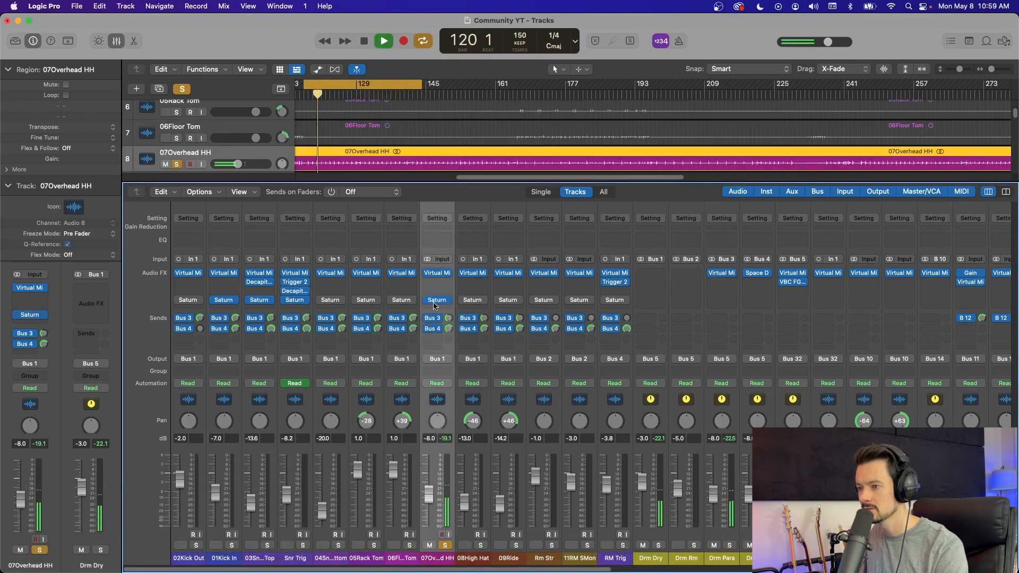
{"action": "left_click", "coordinate": [438, 300]}
{"action": "left_click", "coordinate": [566, 279]}
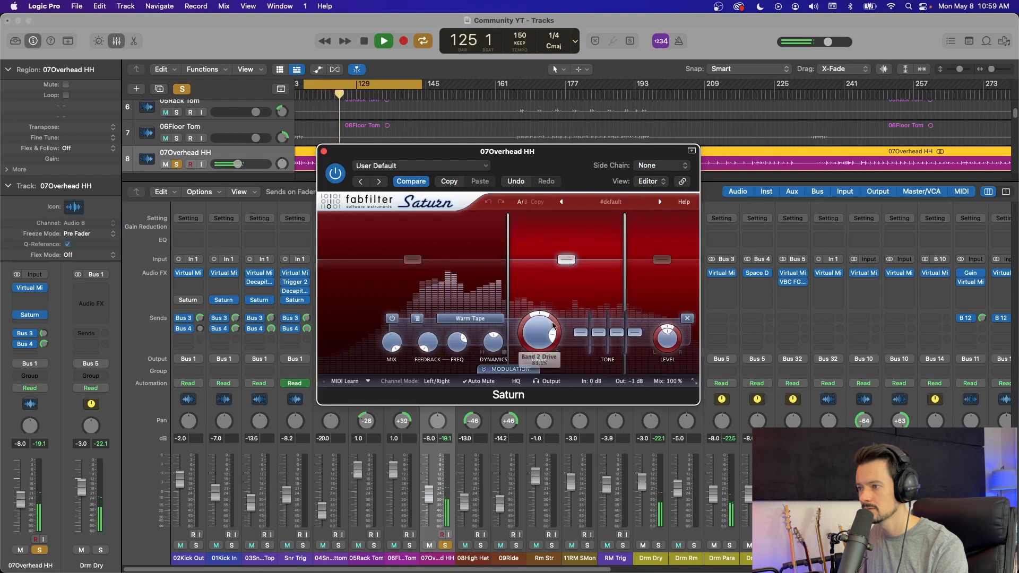
{"action": "scroll", "coordinate": [549, 346], "scroll_direction": "up", "scroll_amount": 3}
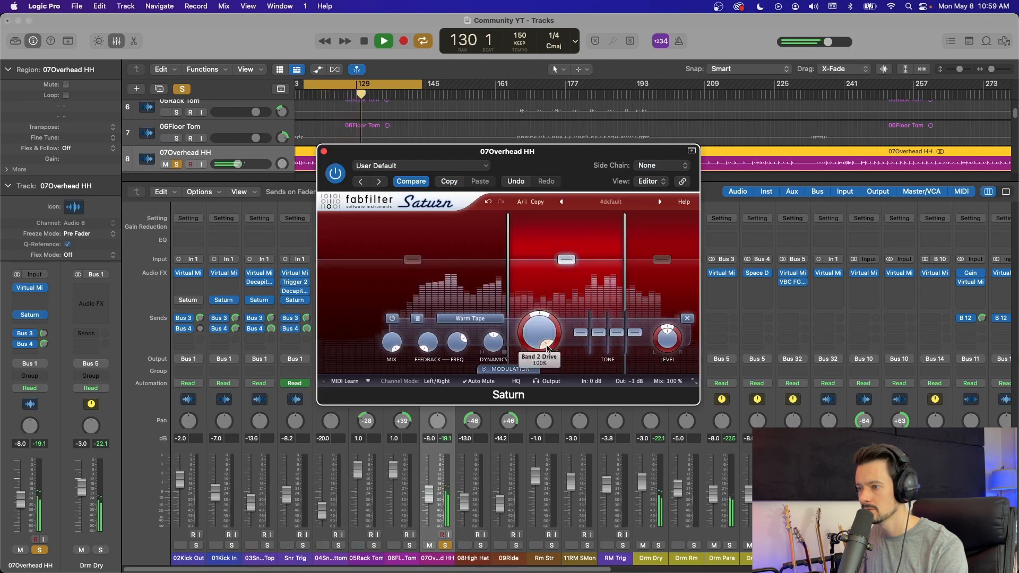
{"action": "left_click", "coordinate": [661, 278]}
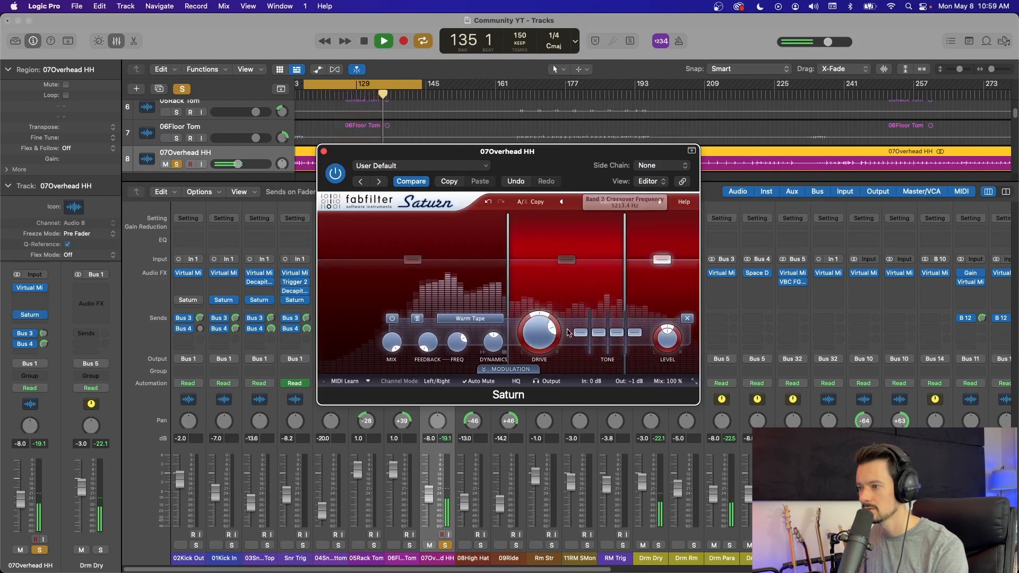
{"action": "scroll", "coordinate": [552, 332], "scroll_direction": "up", "scroll_amount": 3}
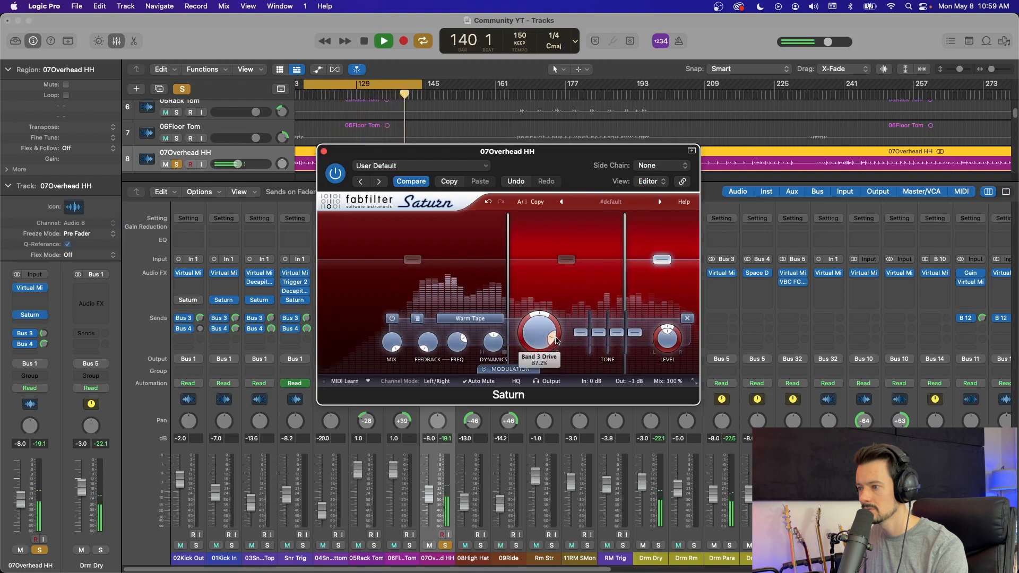
{"action": "left_click", "coordinate": [324, 151]}
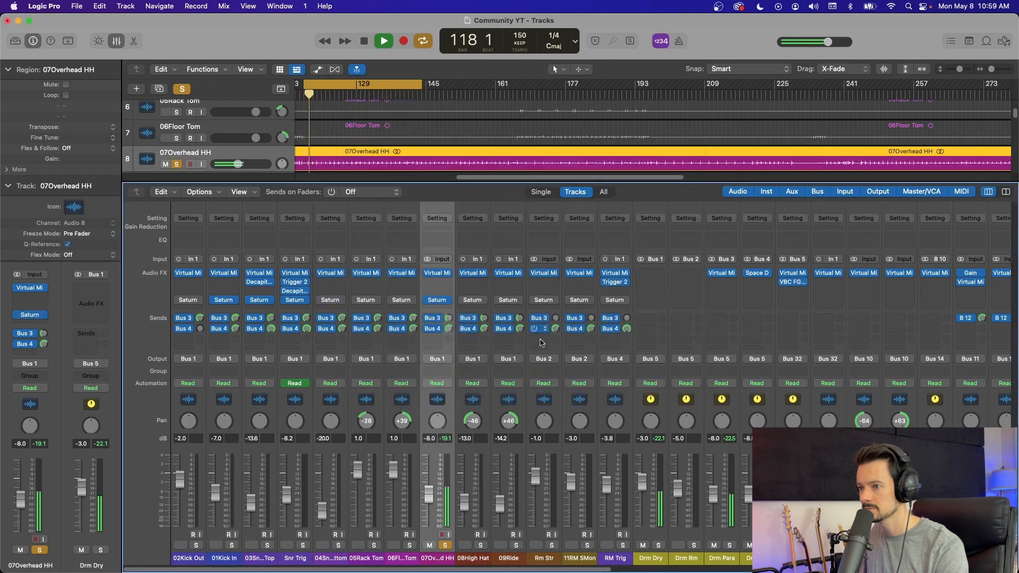
Step: Add 01Kick In, 03Snare Top and Snr Trig to the soloed overhead, listen to them together, and stop playback
{"action": "left_click_drag", "start_coordinate": [232, 546], "coordinate": [303, 545]}
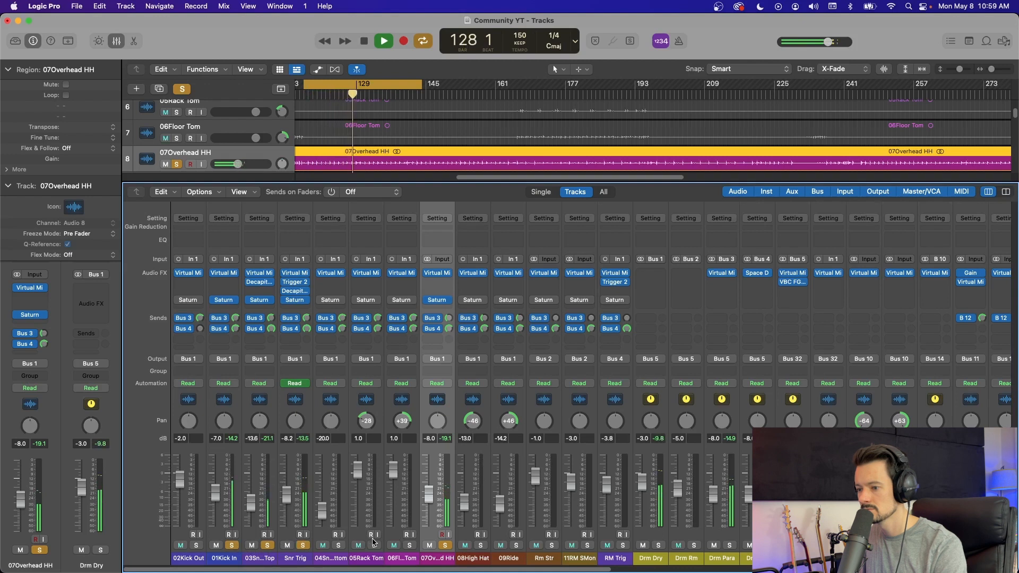
{"action": "key", "text": "space"}
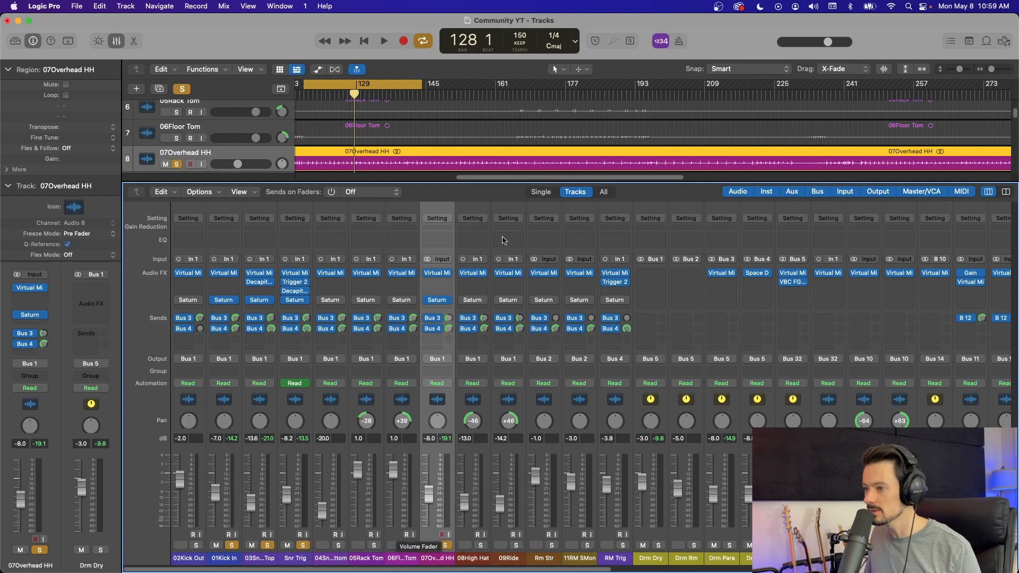
Step: Enable Saturn on all drum channels from 02Kick Out through RM Trig, and clear every solo
{"action": "left_click", "coordinate": [177, 407]}
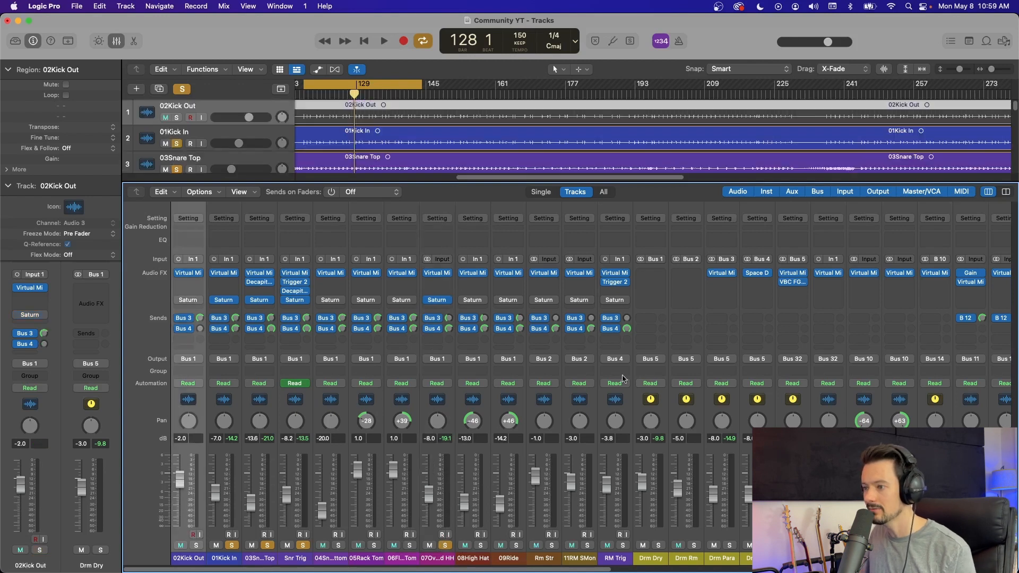
{"action": "left_click", "coordinate": [620, 406], "text": "shift"}
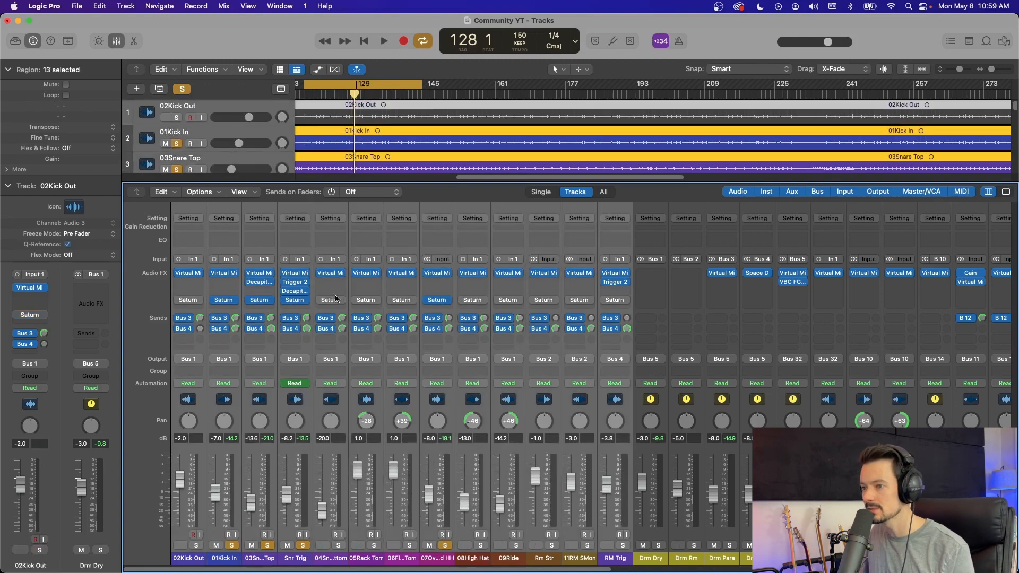
{"action": "left_click", "coordinate": [518, 406]}
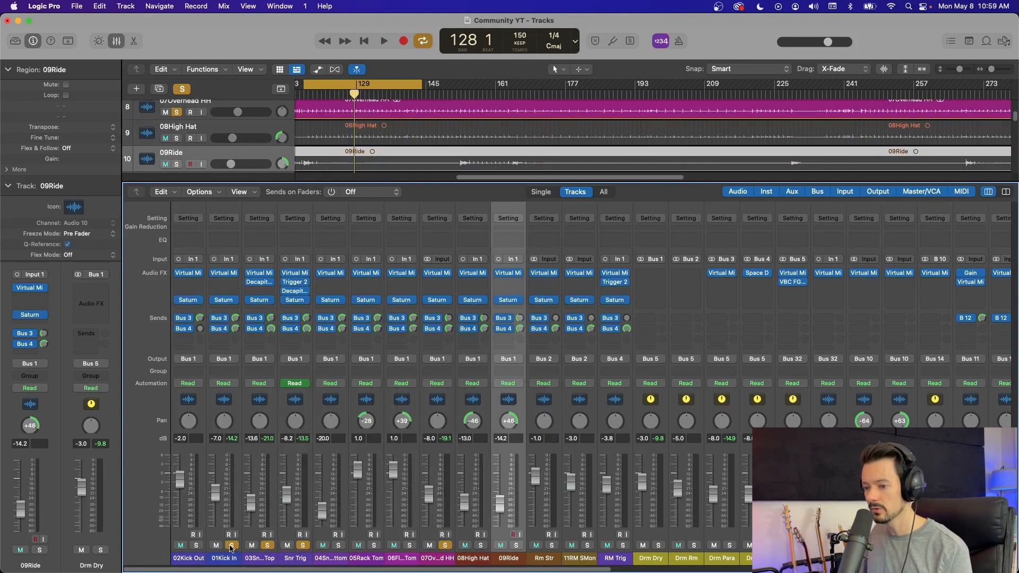
{"action": "left_click", "coordinate": [445, 546]}
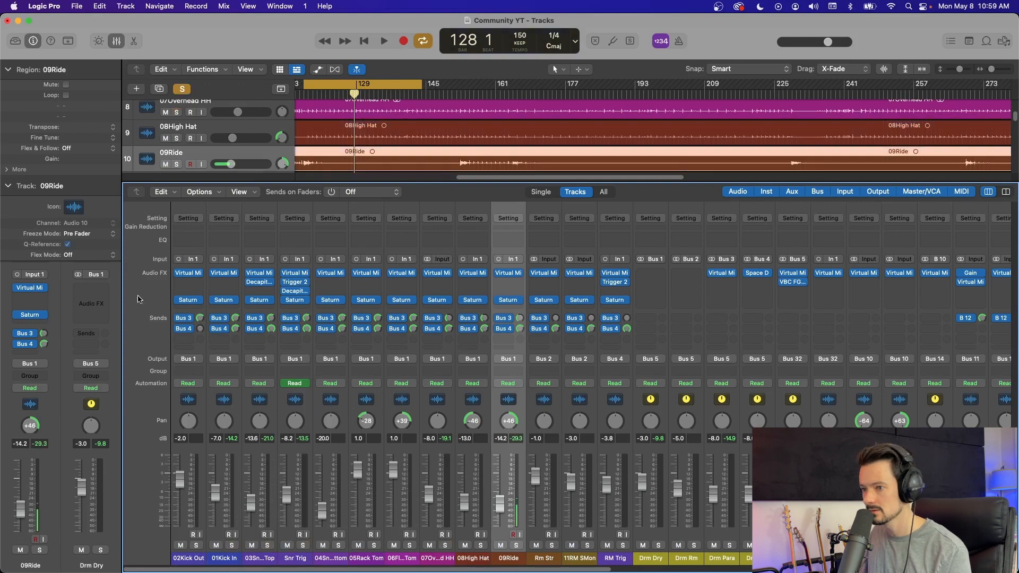
Step: Play the full mix and compare it with Saturn bypassed and enabled on 02Kick Out through RM Trig
{"action": "key", "text": "space"}
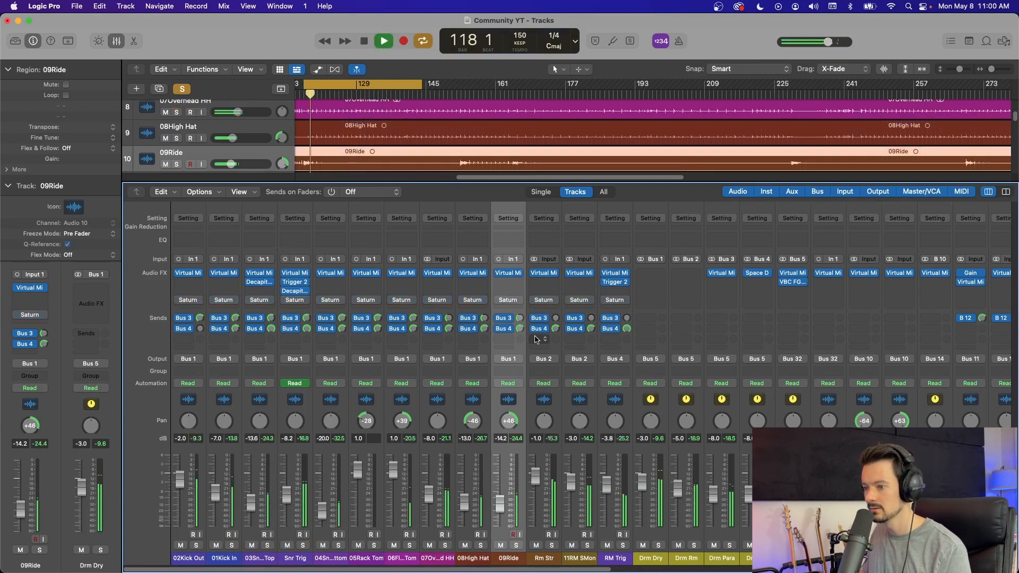
{"action": "left_click", "coordinate": [187, 386]}
{"action": "left_click", "coordinate": [607, 414], "text": "shift"}
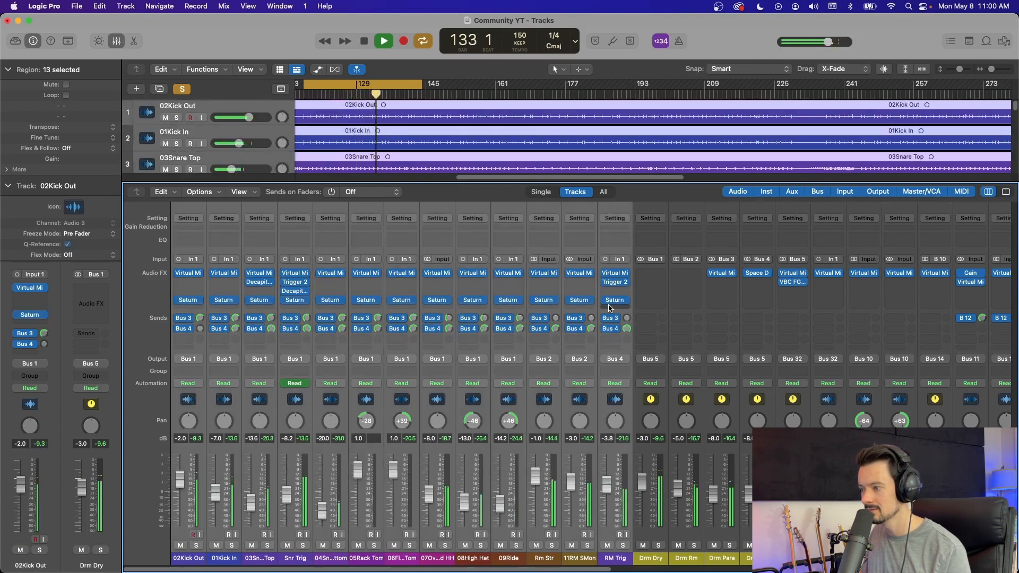
{"action": "mouse_move", "coordinate": [607, 301]}
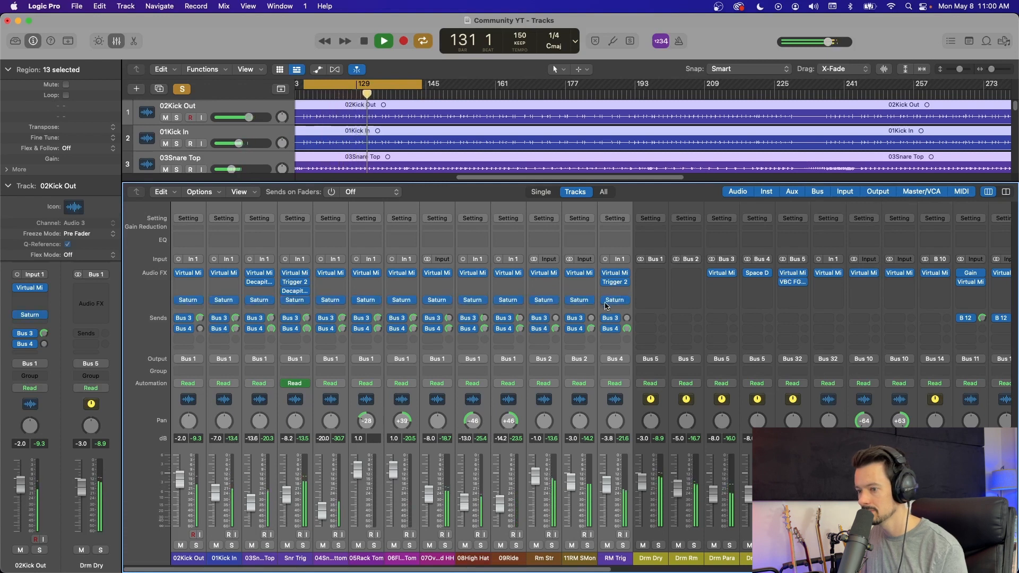
{"action": "key", "text": "space"}
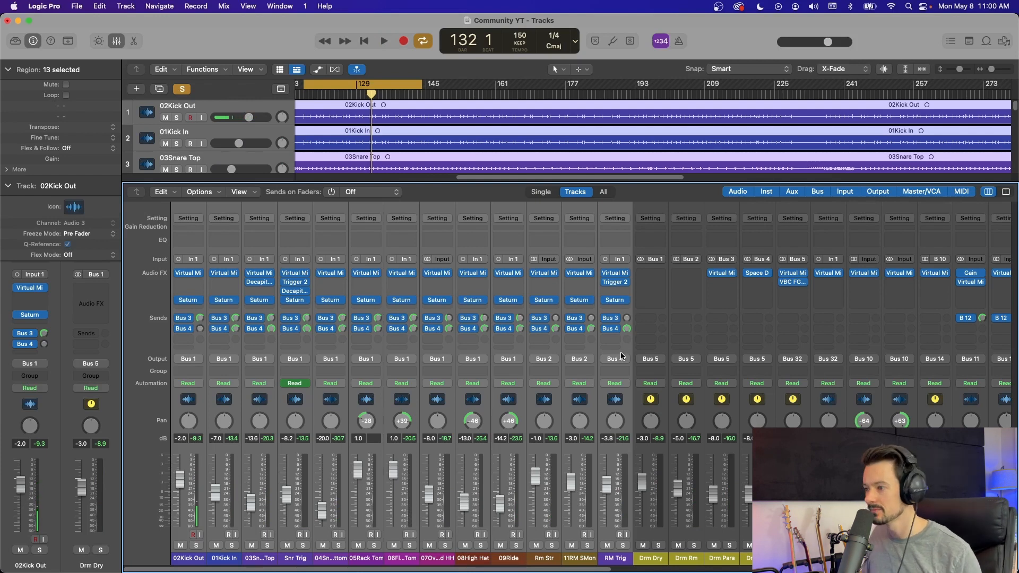
Step: Reduce the channel selection to RM Trig and open the first EchoBoy Jr on the Vox DLy channel
{"action": "left_click", "coordinate": [616, 407]}
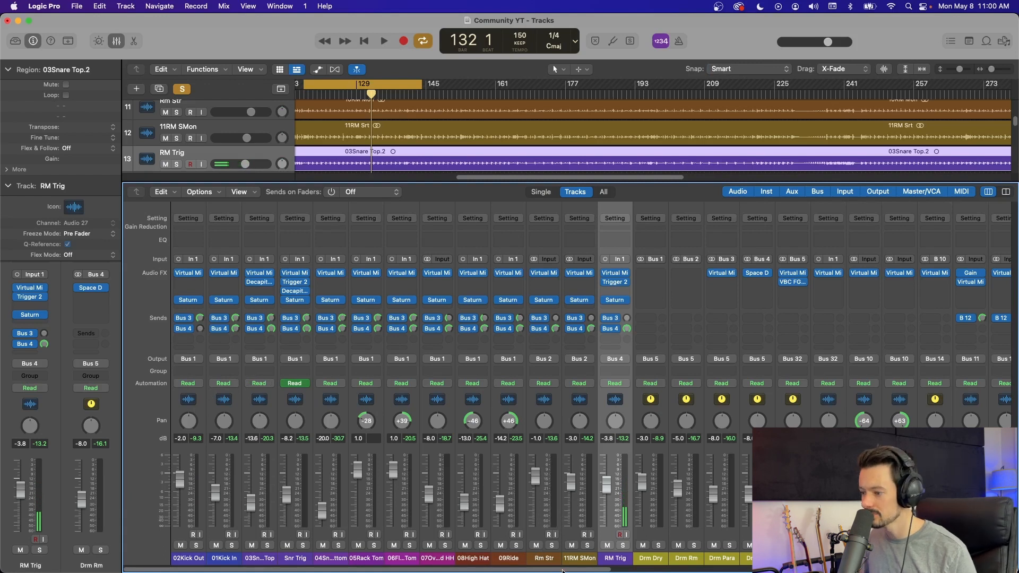
{"action": "scroll", "coordinate": [520, 558], "scroll_direction": "right", "scroll_amount": 5}
{"action": "scroll", "coordinate": [484, 550], "scroll_direction": "right", "scroll_amount": 8}
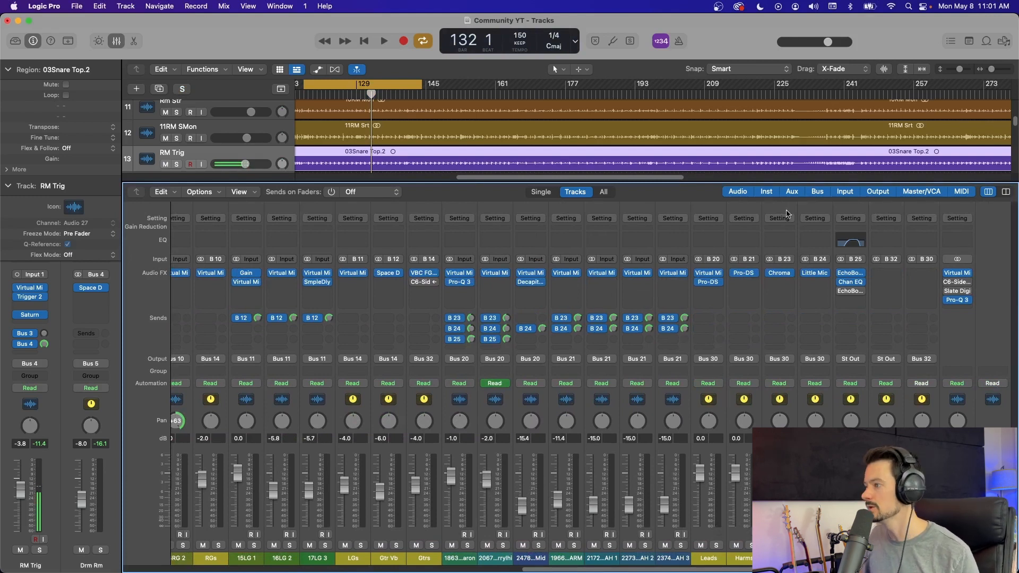
{"action": "left_click", "coordinate": [851, 272]}
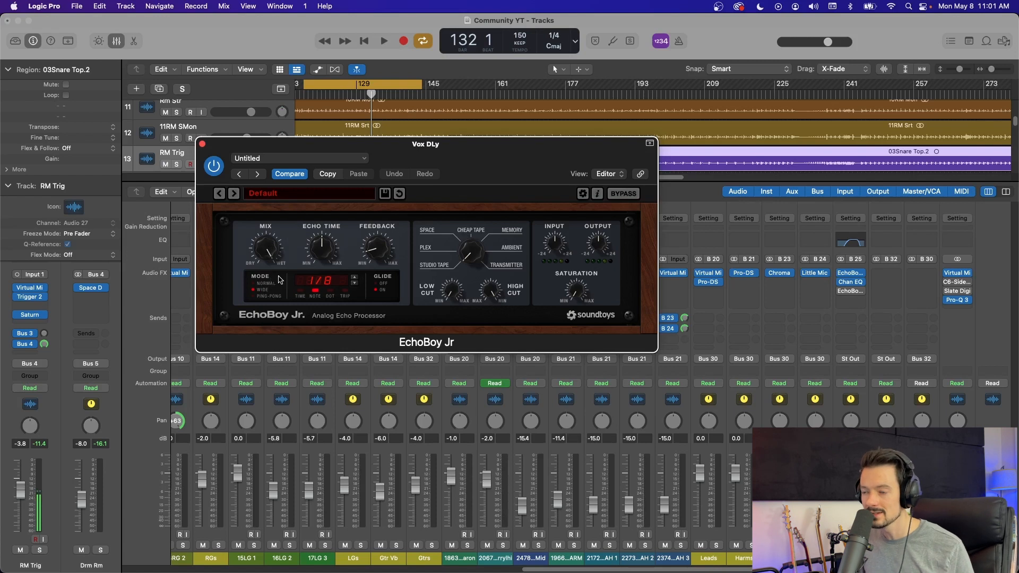
Step: Try echo times of 1/16 and dotted 1/8 in the EchoBoy Jr
{"action": "mouse_move", "coordinate": [322, 247]}
{"action": "left_mouse_down"}
{"action": "mouse_move", "coordinate": [328, 232]}
{"action": "mouse_move", "coordinate": [317, 237]}
{"action": "left_mouse_up"}
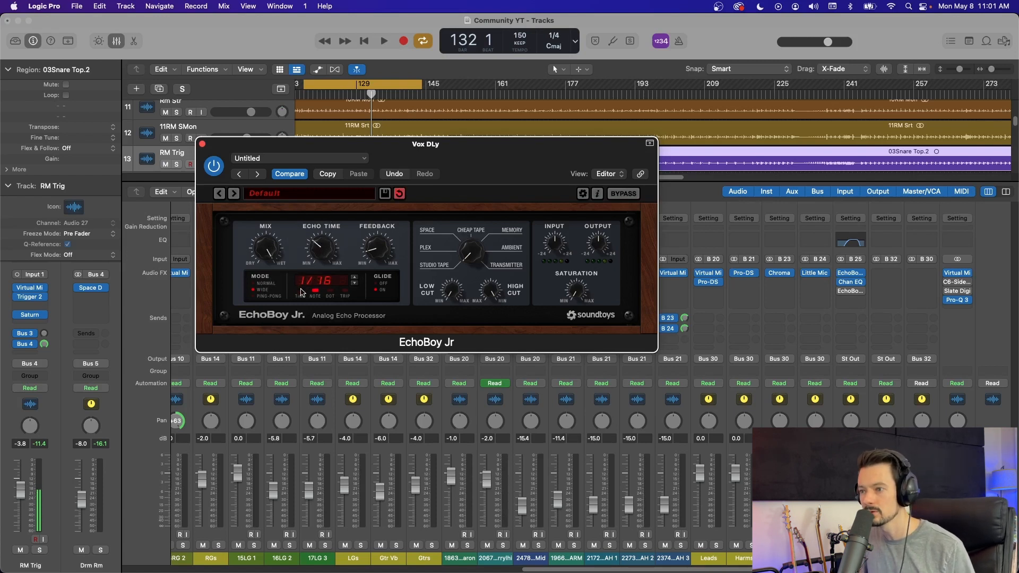
{"action": "left_click", "coordinate": [301, 292]}
{"action": "left_click", "coordinate": [313, 291]}
{"action": "left_click_drag", "start_coordinate": [327, 234], "coordinate": [322, 246]}
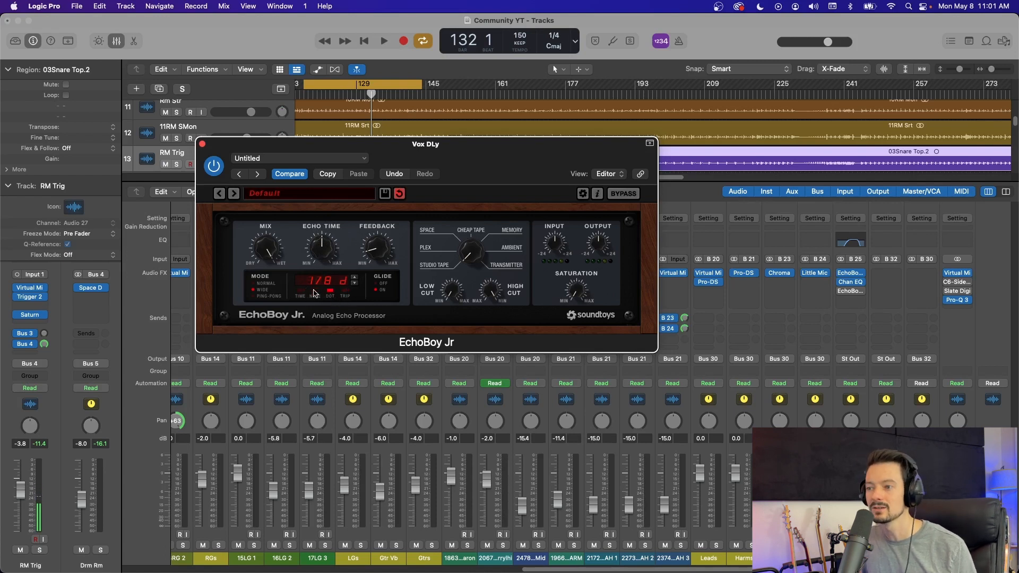
Step: Set the EchoBoy Jr to a 1/4 triplet echo in Normal mode and close its window
{"action": "left_click", "coordinate": [348, 291]}
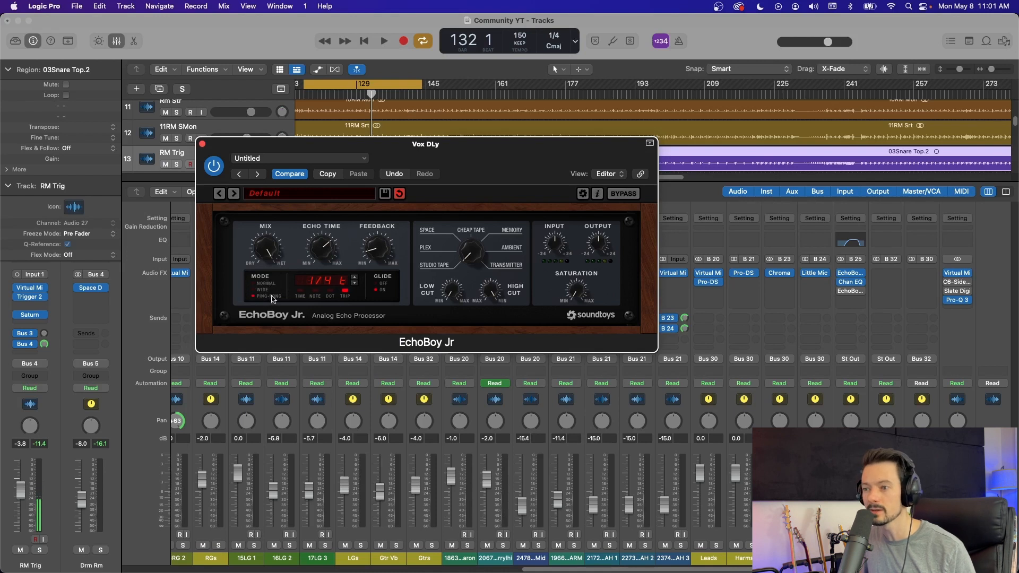
{"action": "left_click_drag", "start_coordinate": [223, 154], "coordinate": [259, 137]}
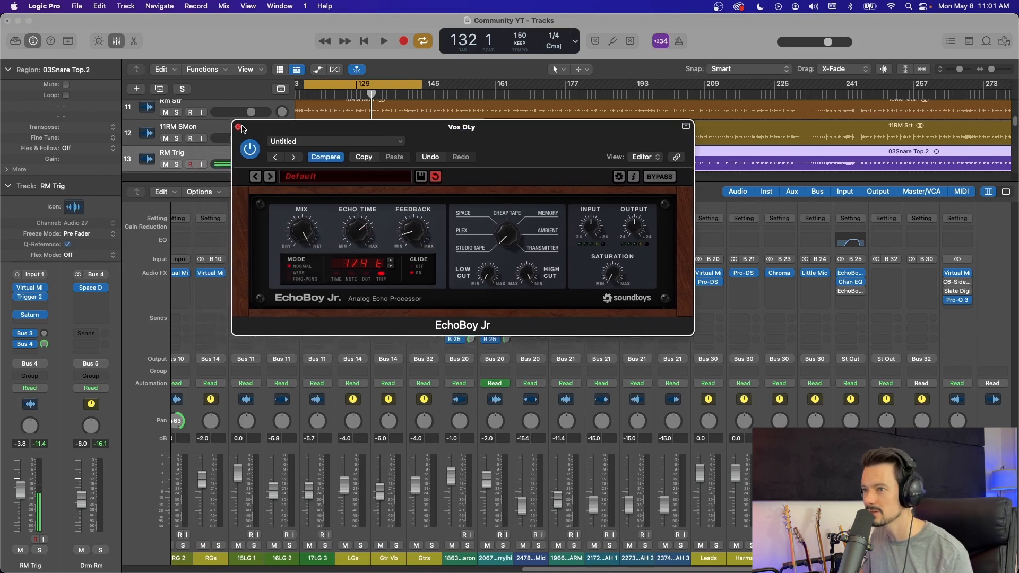
{"action": "left_click", "coordinate": [239, 127]}
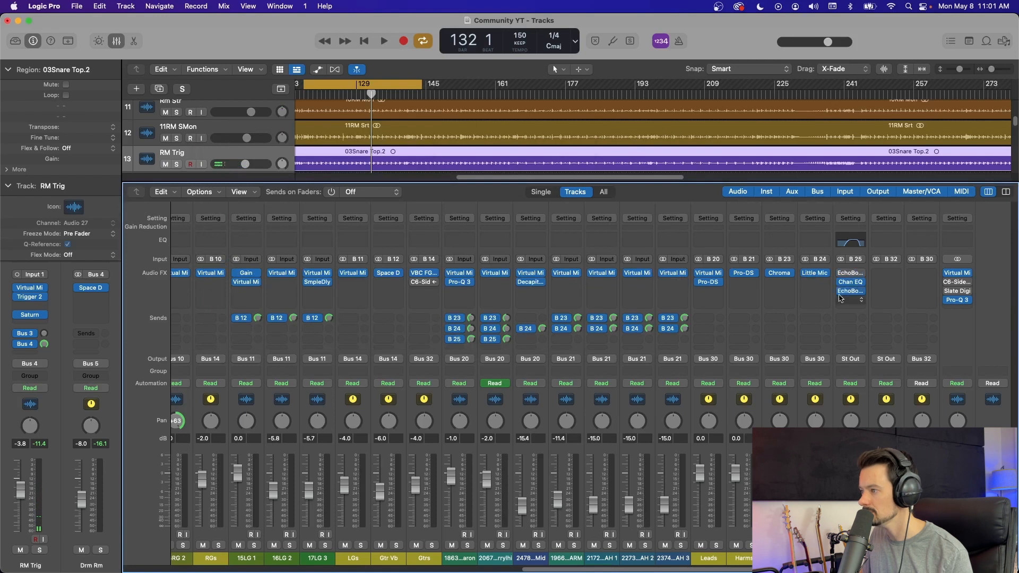
Step: Solo the first lead vocal channel, play it briefly, and open the last EchoBoy Jr on the Vox DLy channel
{"action": "left_click", "coordinate": [469, 547]}
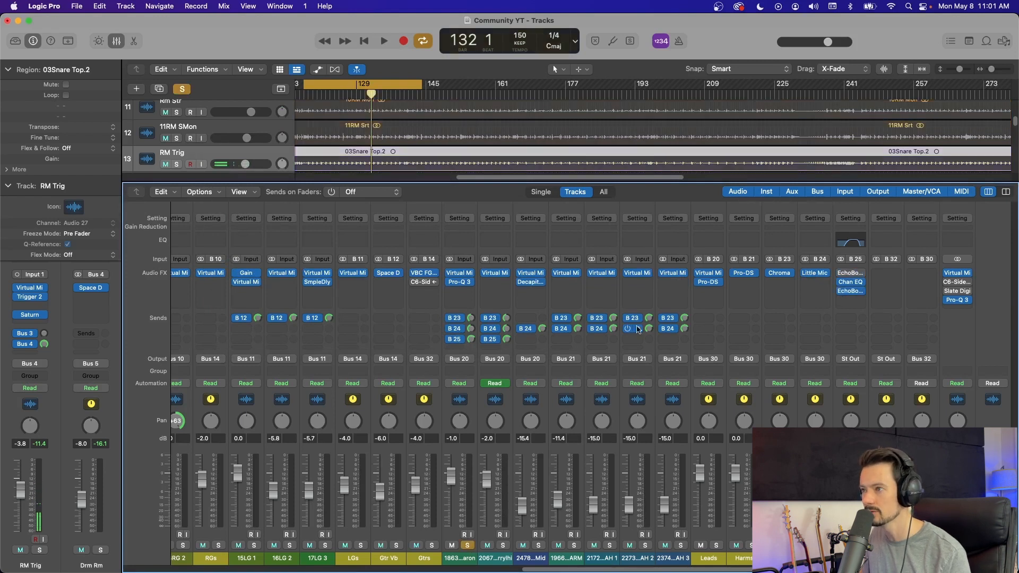
{"action": "key", "text": "space"}
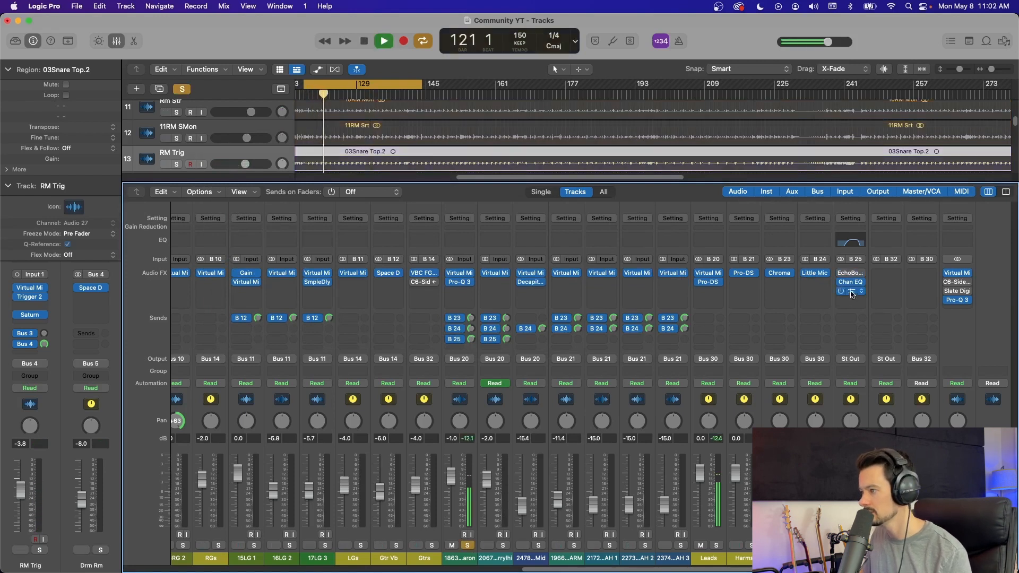
{"action": "left_click", "coordinate": [850, 290]}
{"action": "left_click_drag", "start_coordinate": [657, 158], "coordinate": [712, 280]}
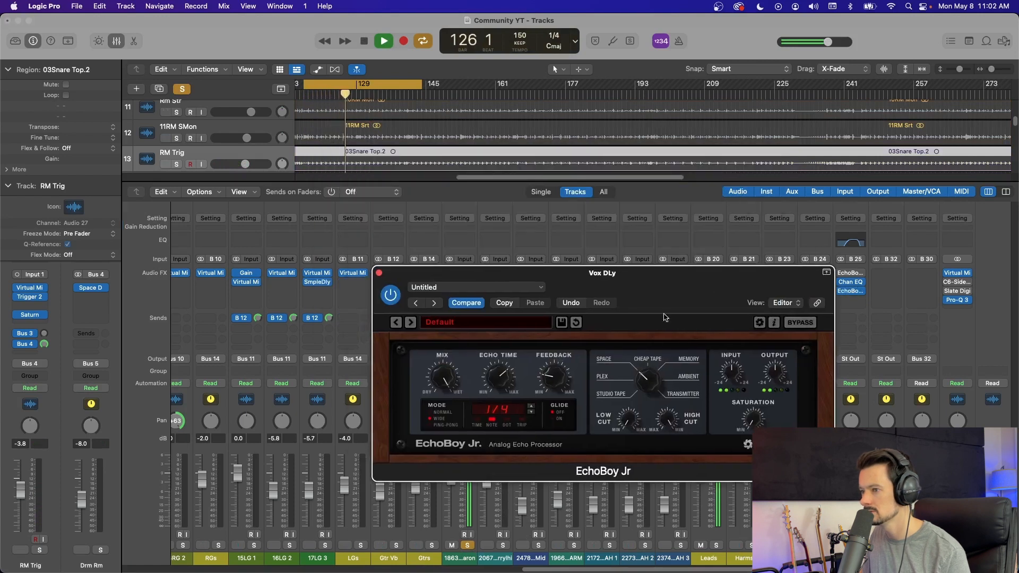
{"action": "key", "text": "space"}
{"action": "left_click_drag", "start_coordinate": [611, 273], "coordinate": [592, 207]}
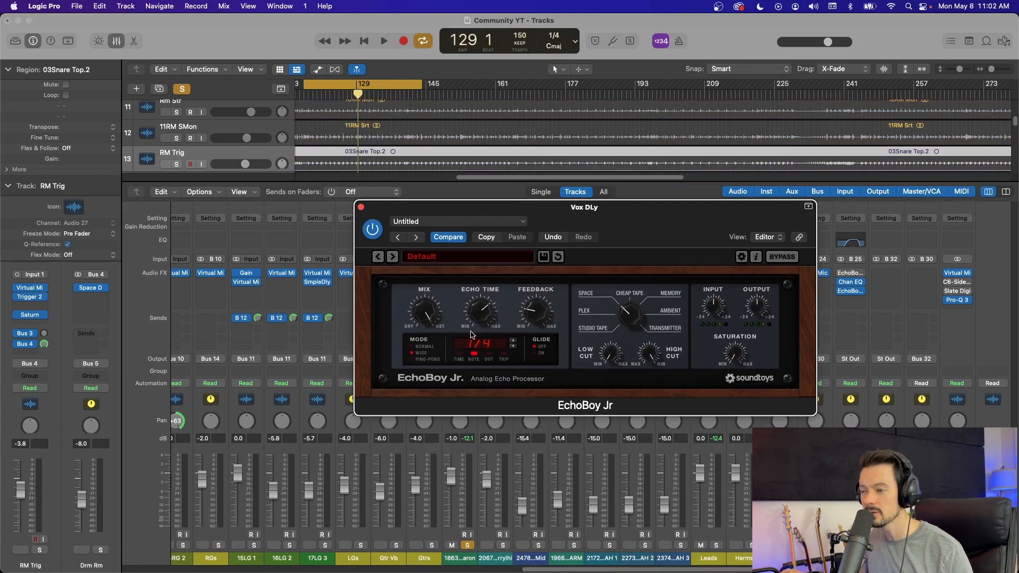
Step: Switch the vocal delay's mode to Normal and audition it on the soloed vocal
{"action": "left_click", "coordinate": [424, 348]}
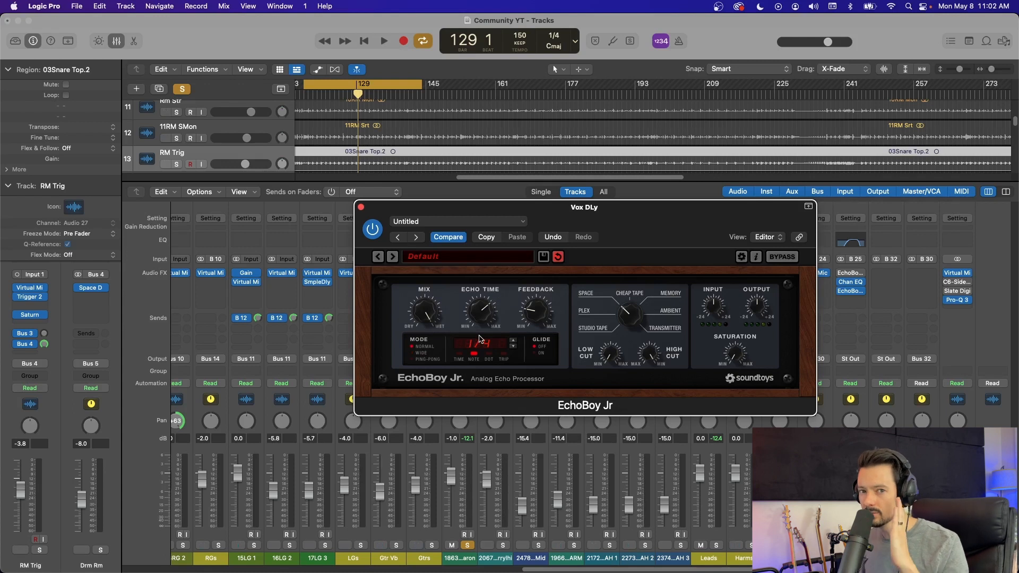
{"action": "key", "text": "space"}
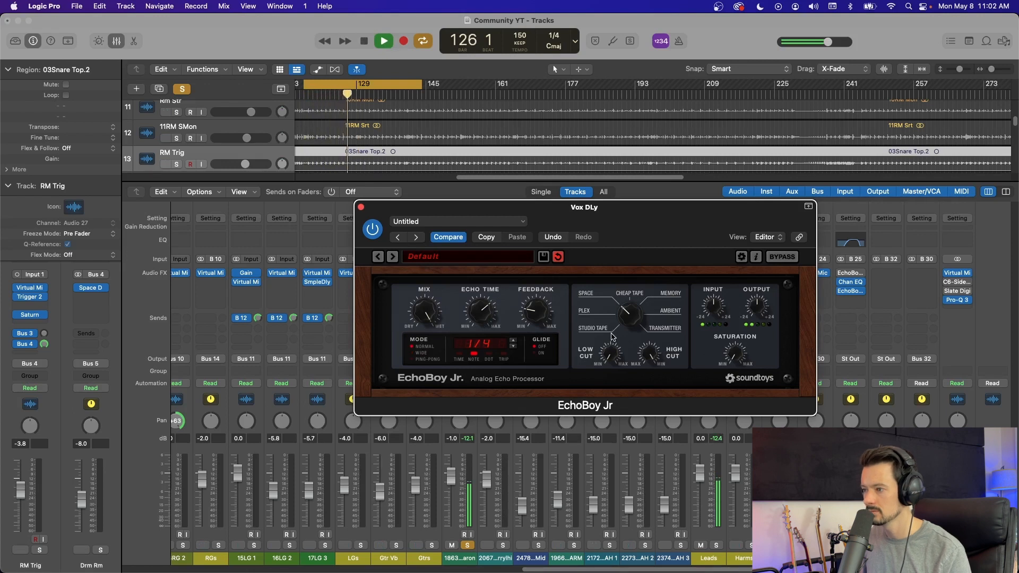
{"action": "key", "text": "space"}
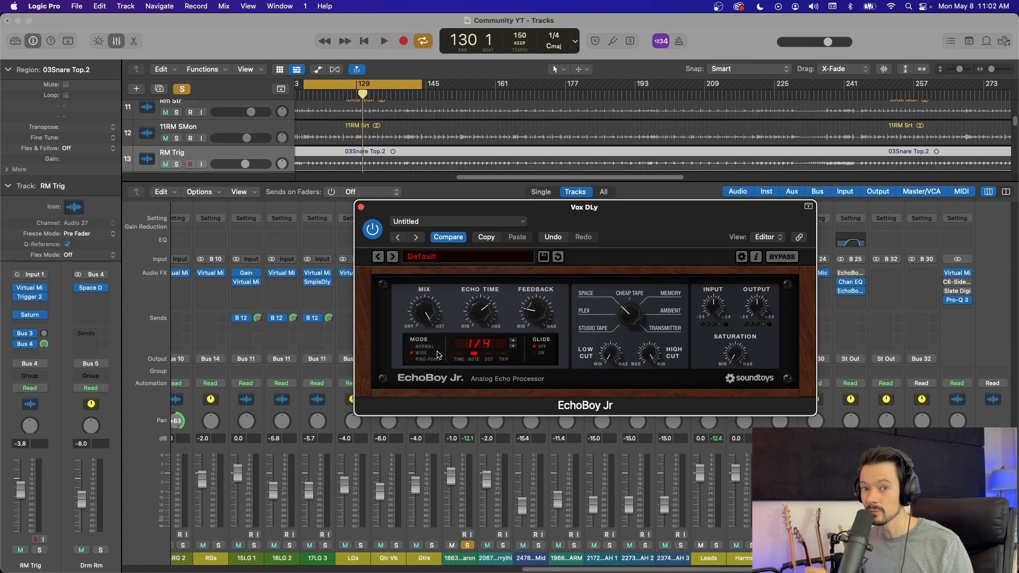
Step: Compare the vocal delay's Wide and Normal modes during playback, adjusting the echo style dial, and stop with Normal selected
{"action": "key", "text": "space"}
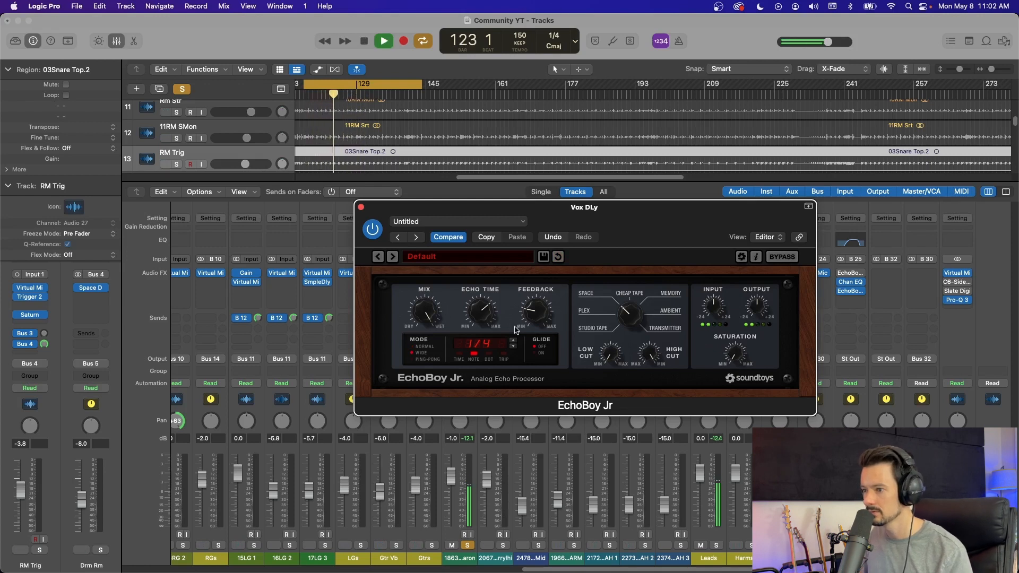
{"action": "left_click_drag", "start_coordinate": [632, 314], "coordinate": [630, 362]}
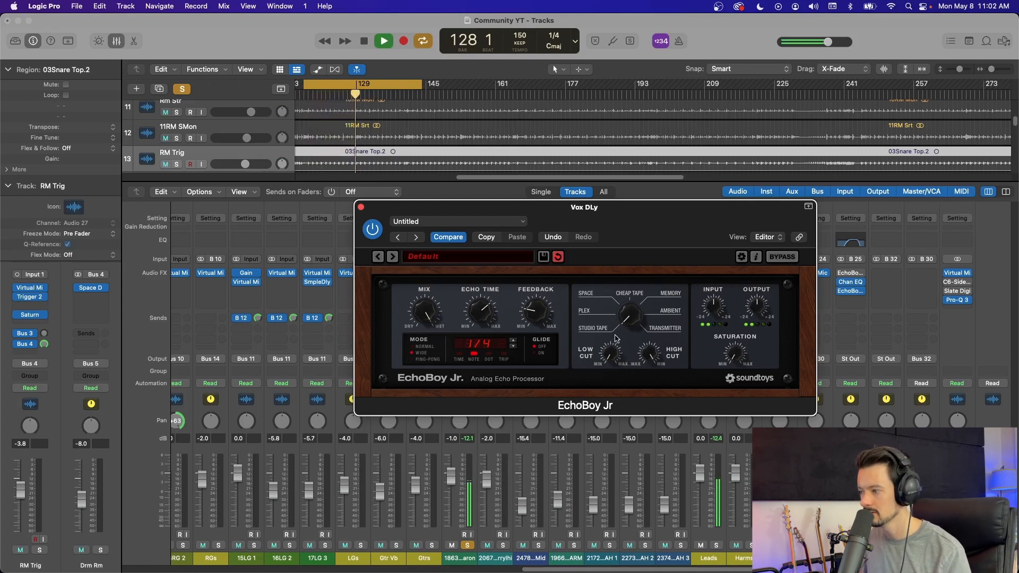
{"action": "left_click", "coordinate": [421, 347]}
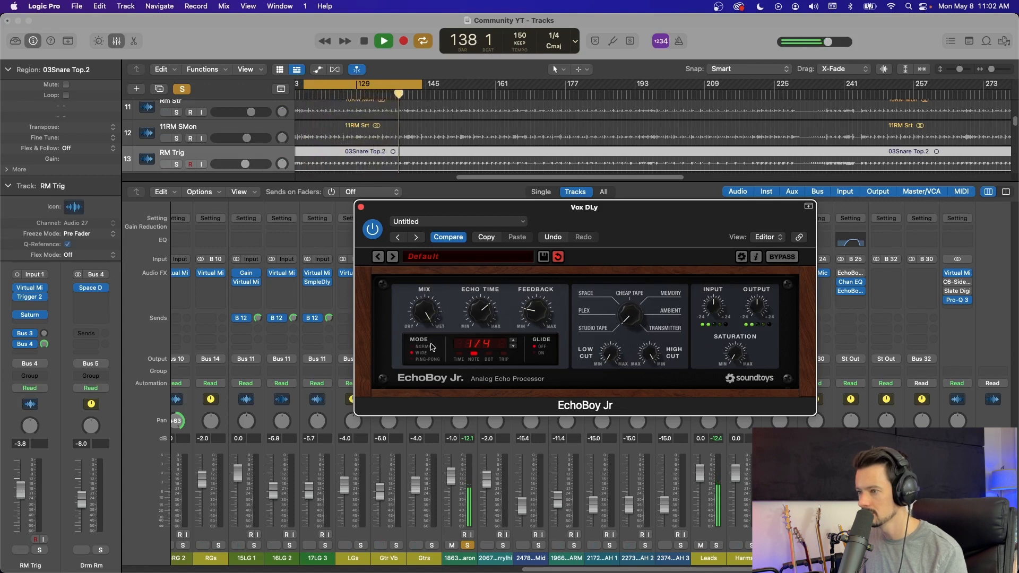
{"action": "key", "text": "space"}
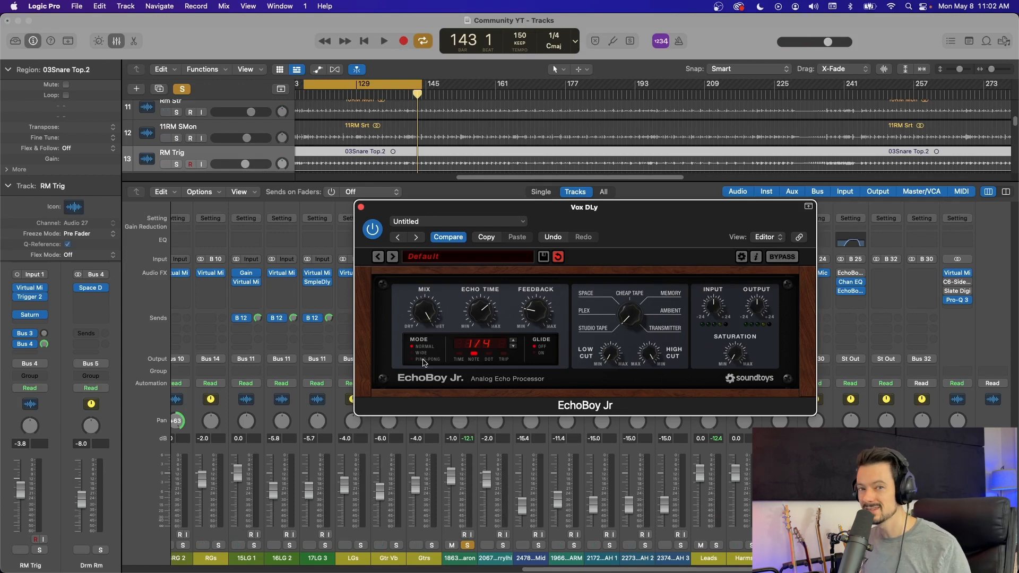
Step: Switch the vocal delay to Ping-Pong mode and audition it on the soloed vocal
{"action": "left_click", "coordinate": [424, 361]}
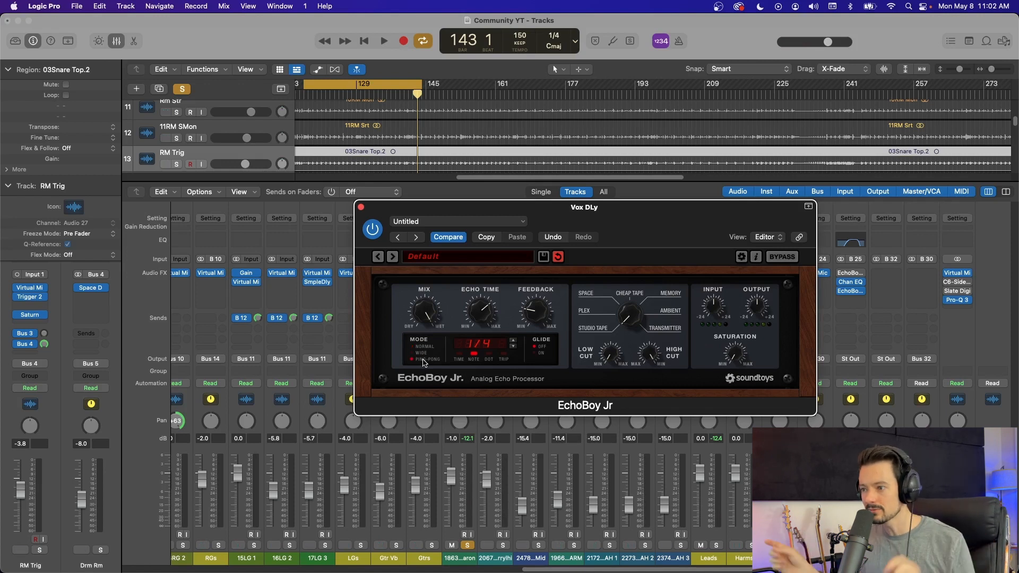
{"action": "key", "text": "space"}
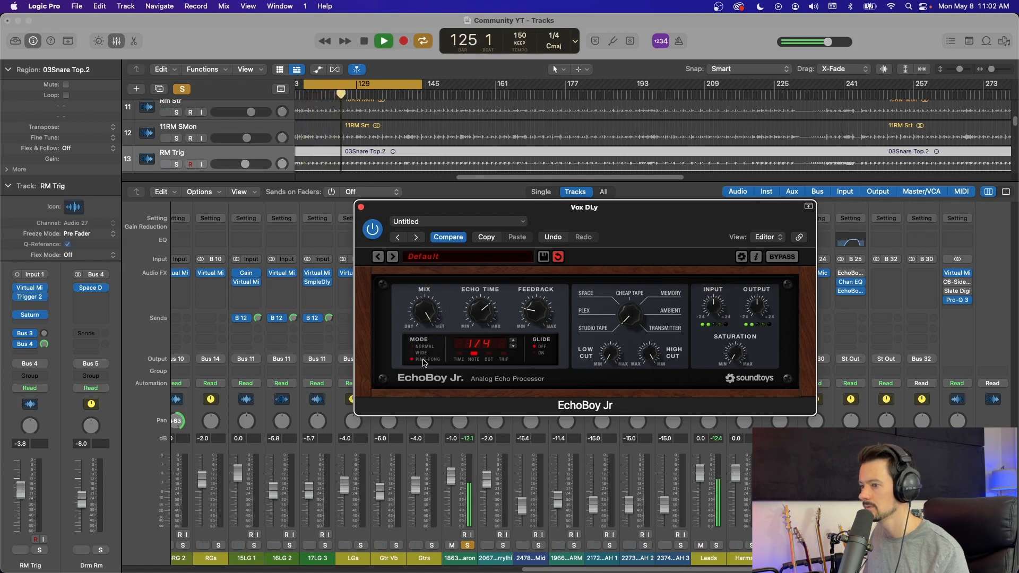
{"action": "key", "text": "space"}
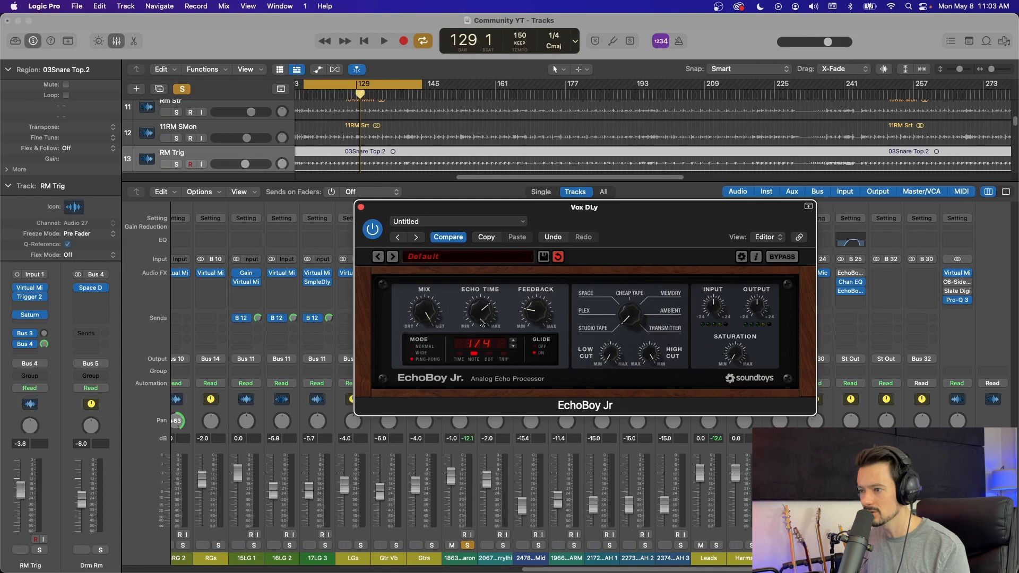
Step: Raise the vocal delay's echo time to 1/2 during playback with Glide on, and stop playback
{"action": "key", "text": "space"}
{"action": "left_click_drag", "start_coordinate": [481, 322], "coordinate": [490, 278]}
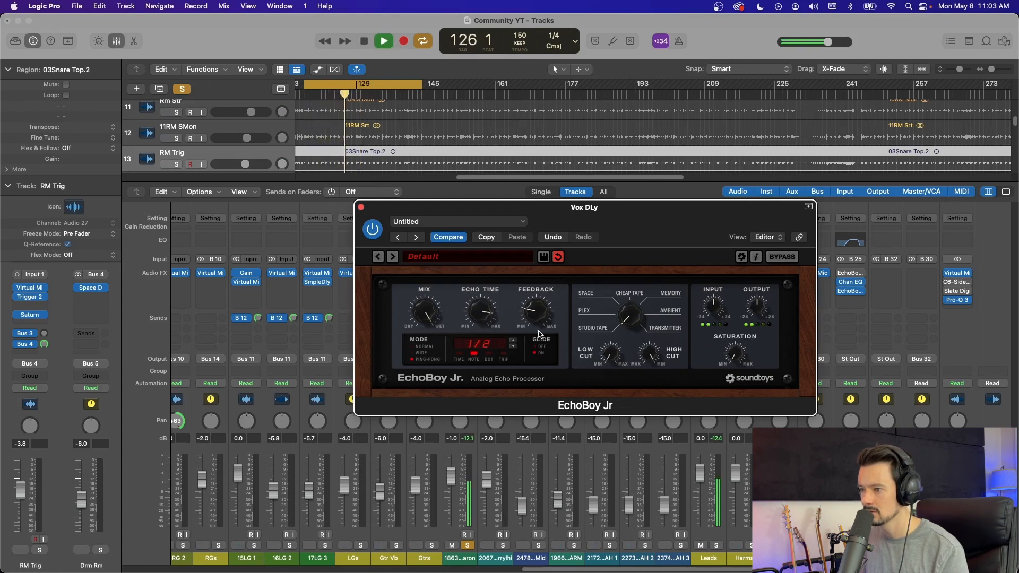
{"action": "key", "text": "space"}
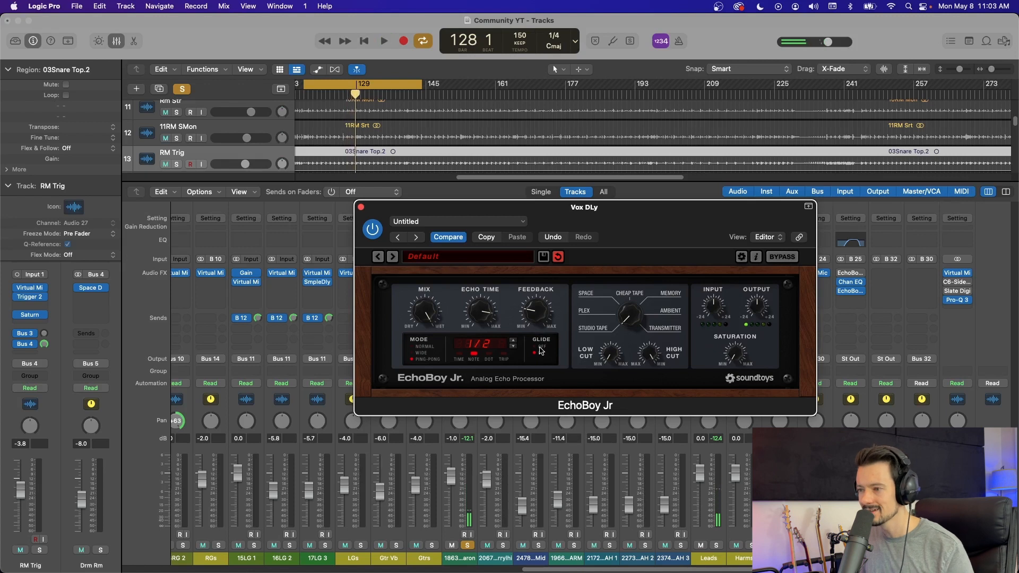
Step: Turn the vocal delay's Glide off, set its echo time to 1/4, and audition the result
{"action": "left_click", "coordinate": [539, 353]}
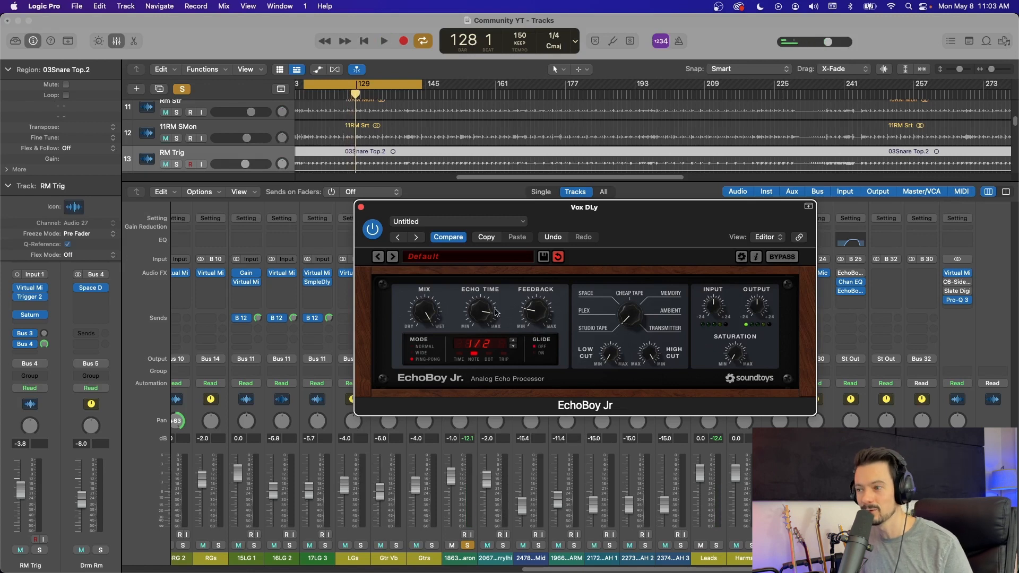
{"action": "left_click_drag", "start_coordinate": [496, 312], "coordinate": [488, 332]}
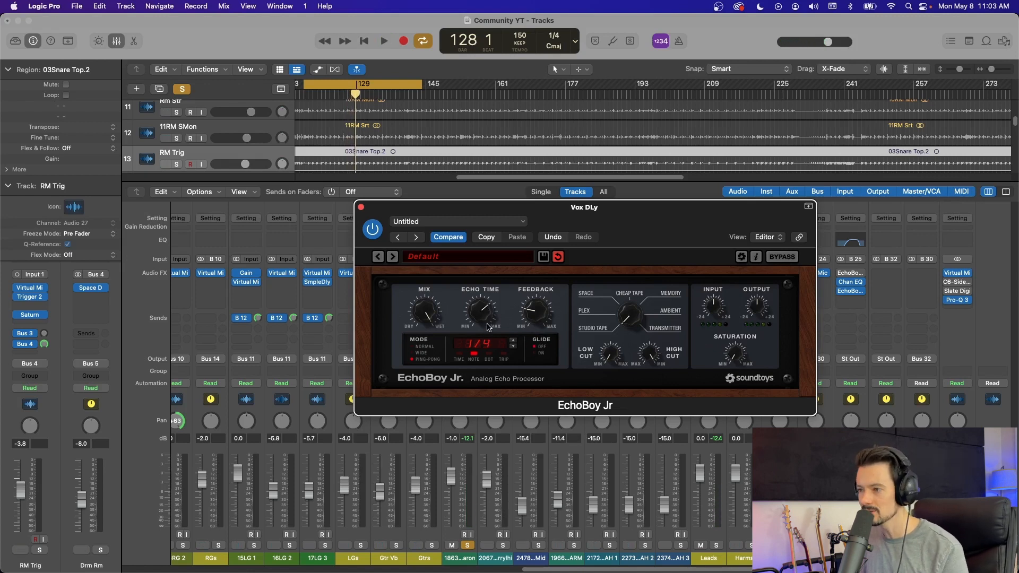
{"action": "key", "text": "space"}
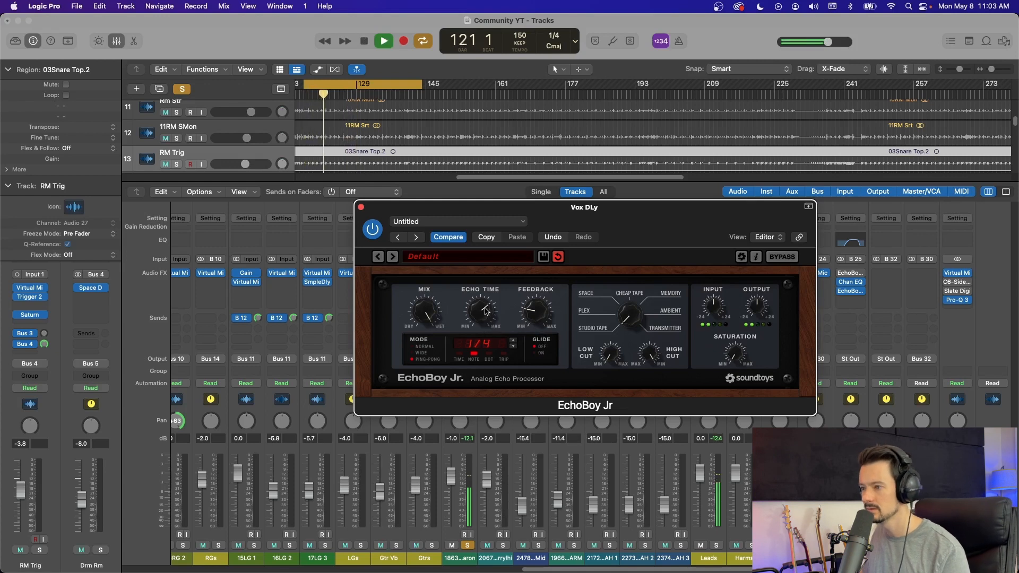
{"action": "key", "text": "space"}
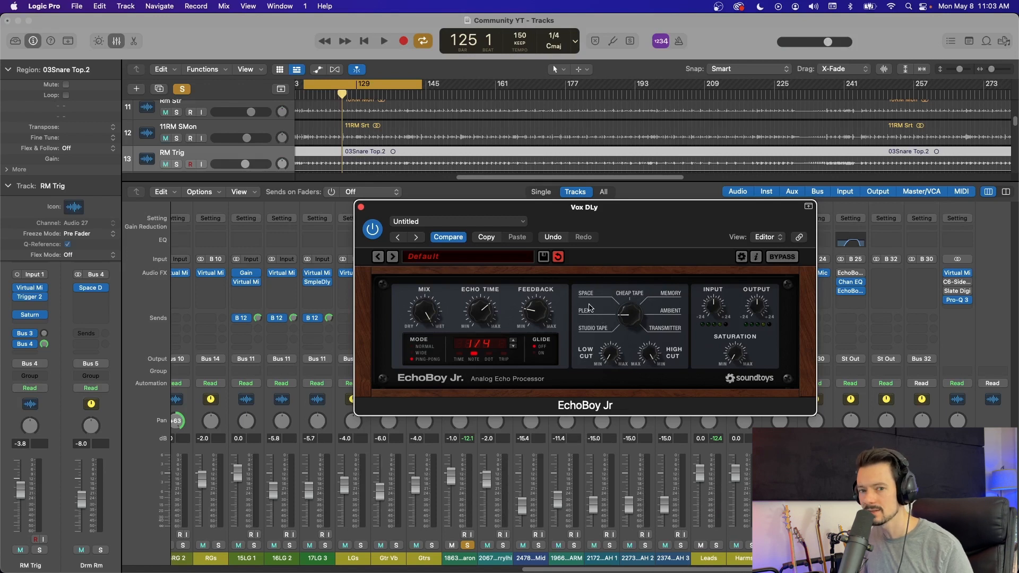
Step: Try other echo styles on the vocal delay, starting with Space, and return the dial to Plex
{"action": "left_click", "coordinate": [586, 301]}
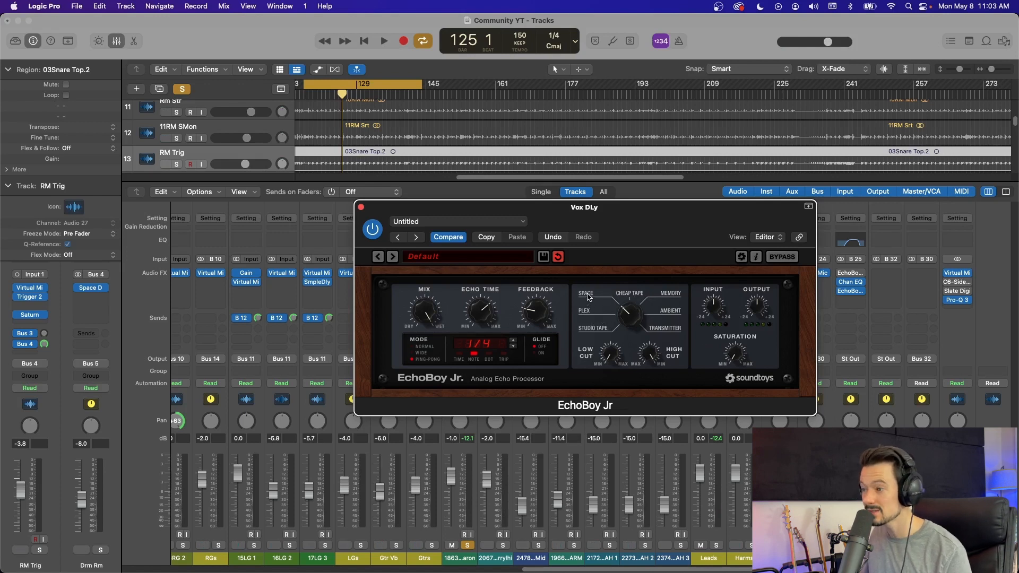
{"action": "left_click", "coordinate": [635, 294]}
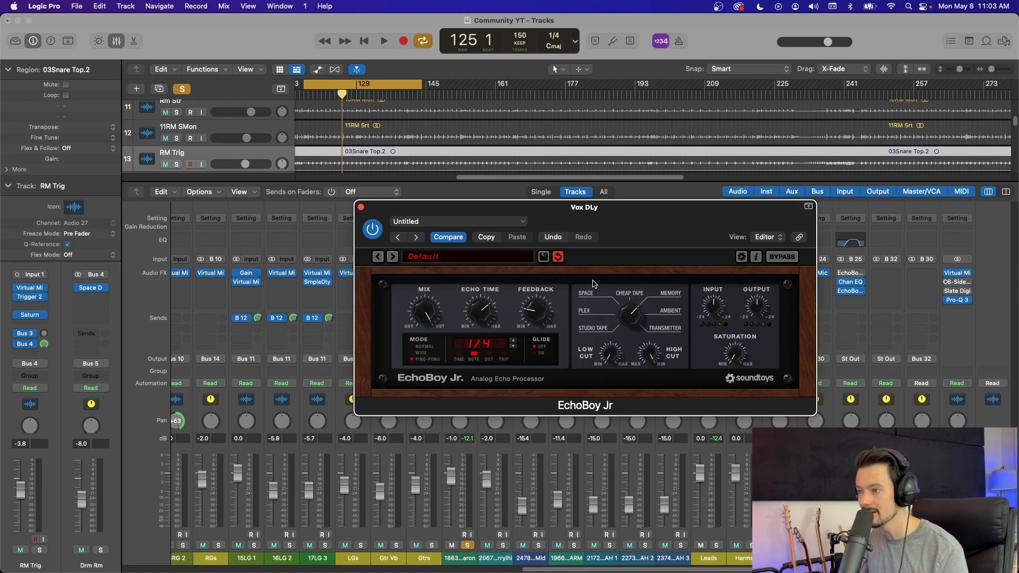
{"action": "left_click", "coordinate": [582, 316]}
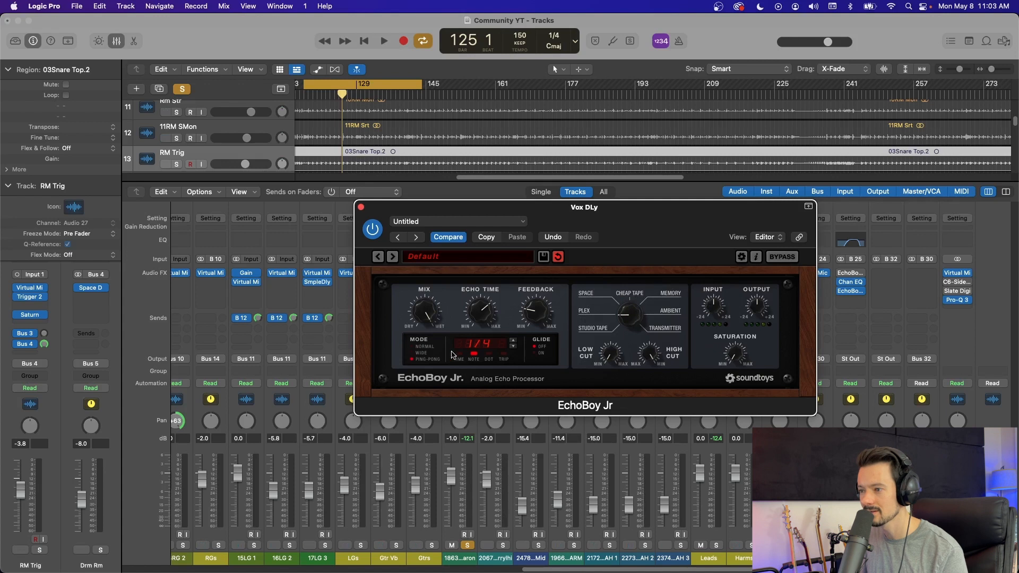
Step: Set the vocal delay to Wide mode during playback and compare echo styles including Space, Cheap Tape and Memory
{"action": "key", "text": "space"}
{"action": "left_click", "coordinate": [423, 353]}
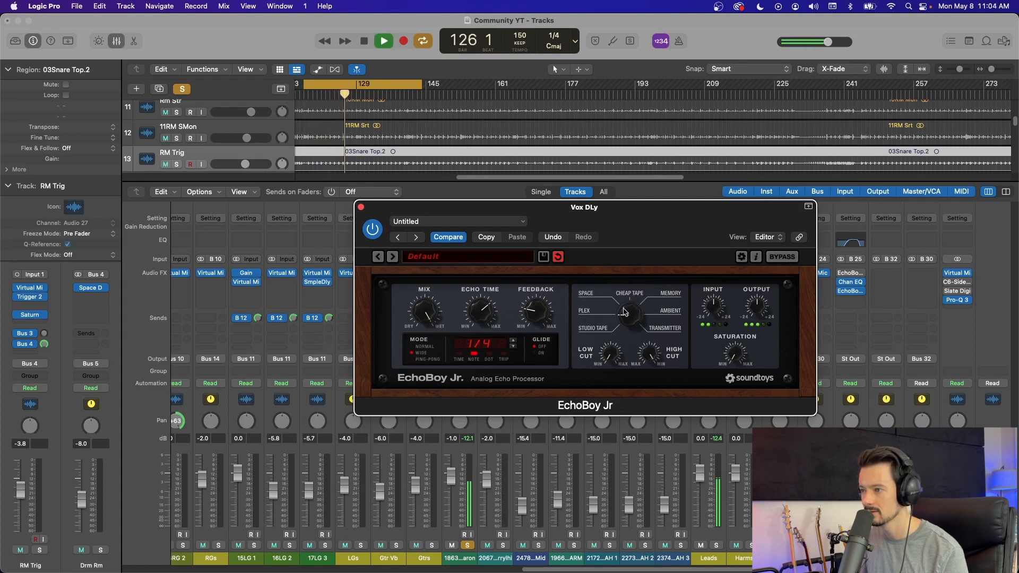
{"action": "left_click", "coordinate": [597, 295]}
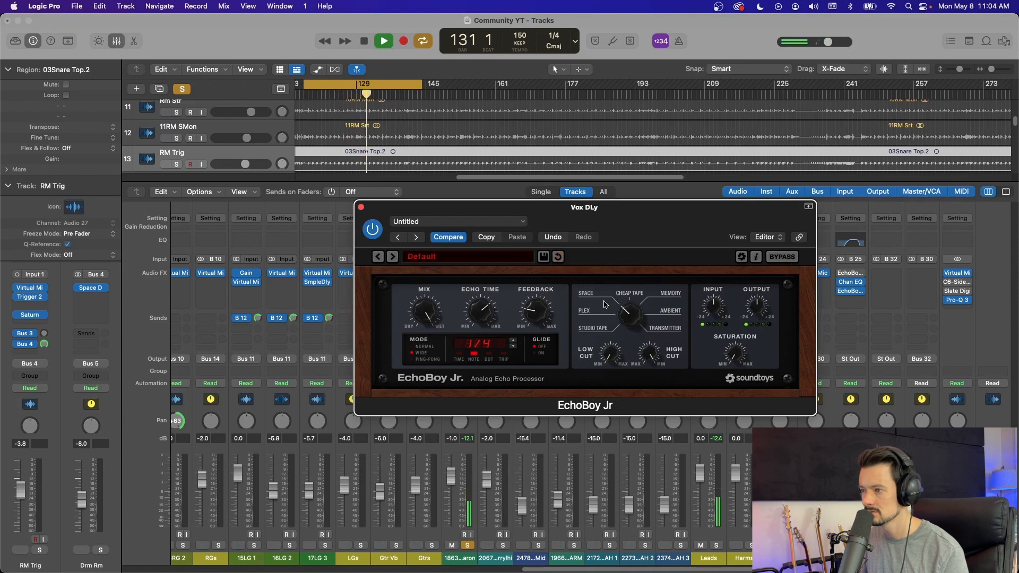
{"action": "left_click", "coordinate": [631, 296]}
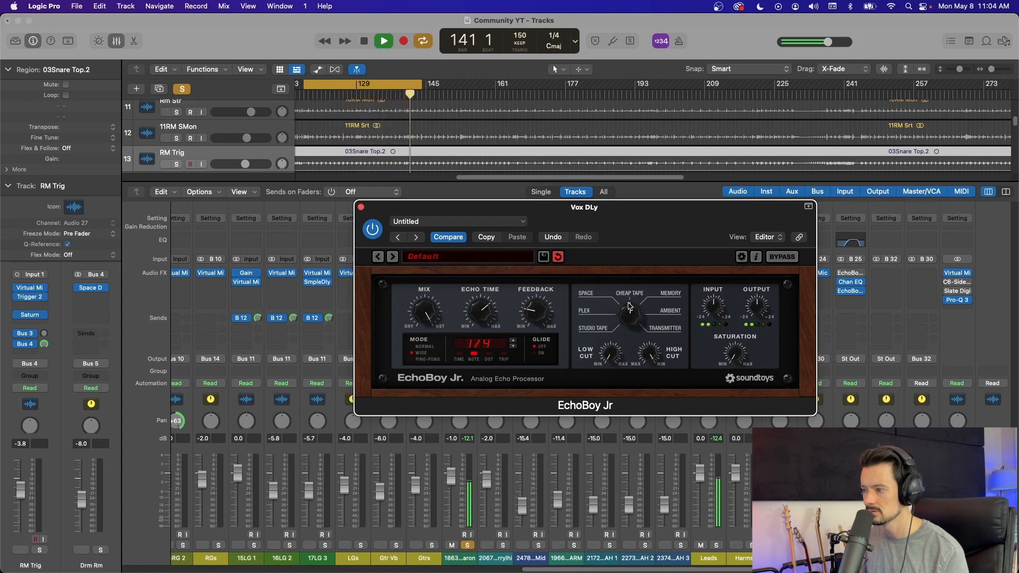
{"action": "left_click", "coordinate": [670, 295]}
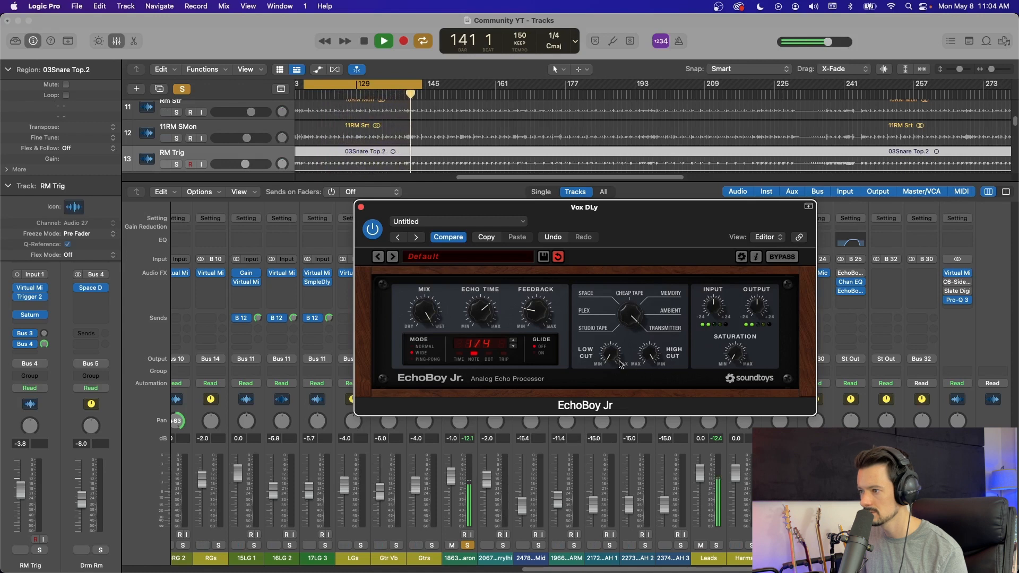
{"action": "key", "text": "space"}
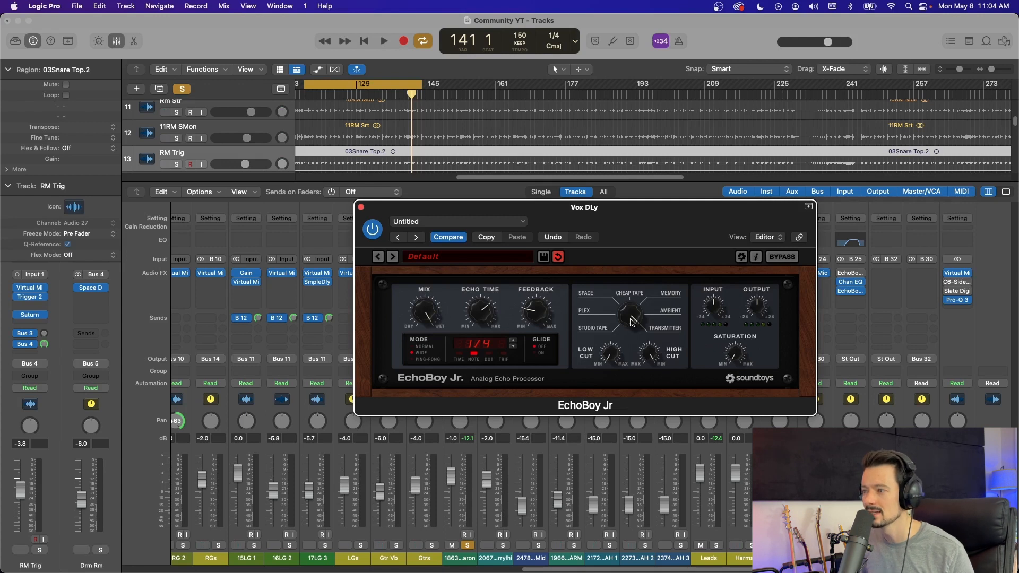
Step: Set the vocal delay's echo style to Plex and replace its window with the first lead vocal's Virtual Mix Rack
{"action": "left_click_drag", "start_coordinate": [632, 339], "coordinate": [624, 359]}
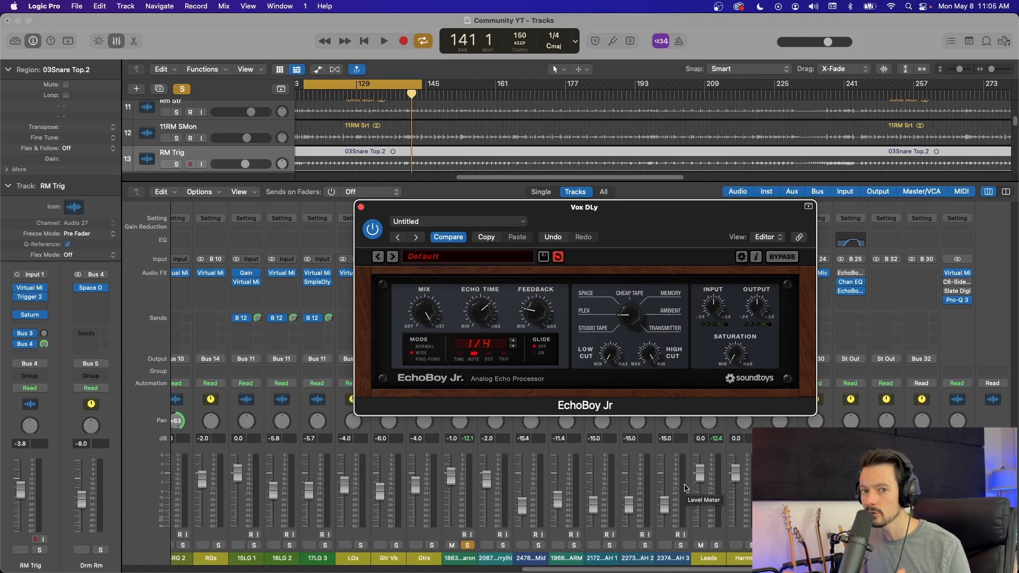
{"action": "key", "text": "super+w"}
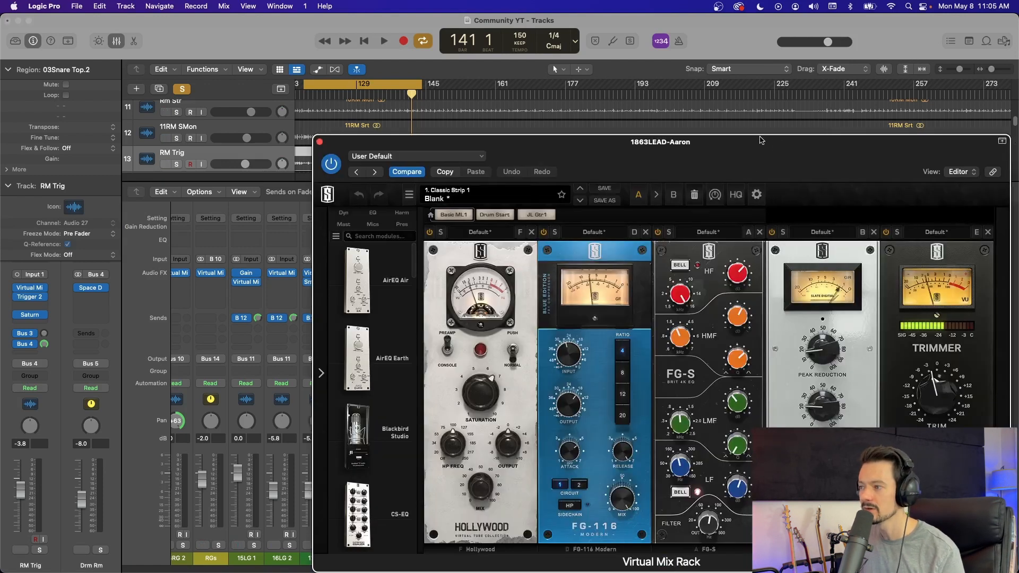
{"action": "left_click_drag", "start_coordinate": [763, 136], "coordinate": [615, 43]}
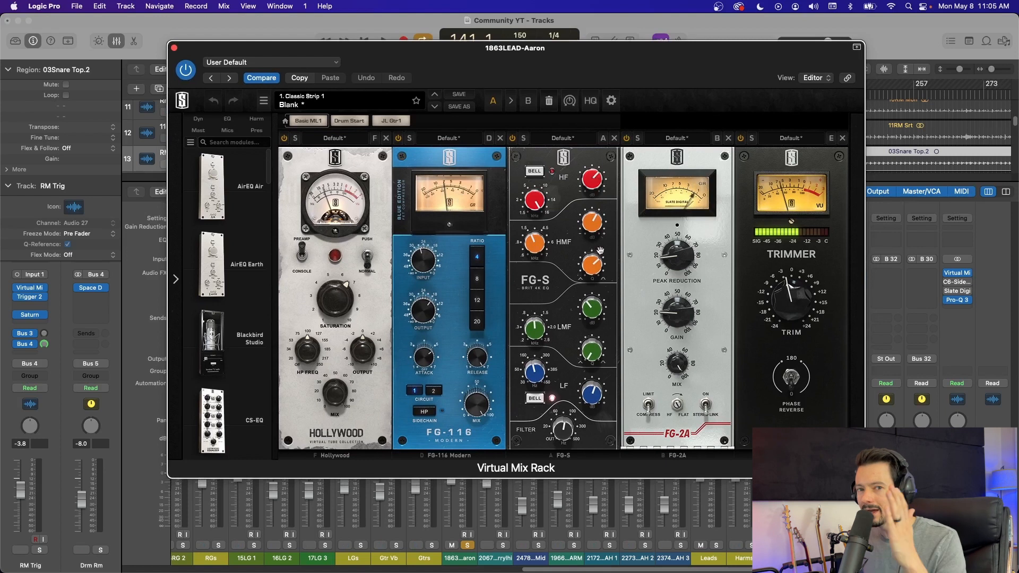
Step: Browse the dynamics modules in the Virtual Mix Rack library and reposition the rack window
{"action": "left_click_drag", "start_coordinate": [563, 238], "coordinate": [584, 239]}
{"action": "left_click", "coordinate": [206, 120]}
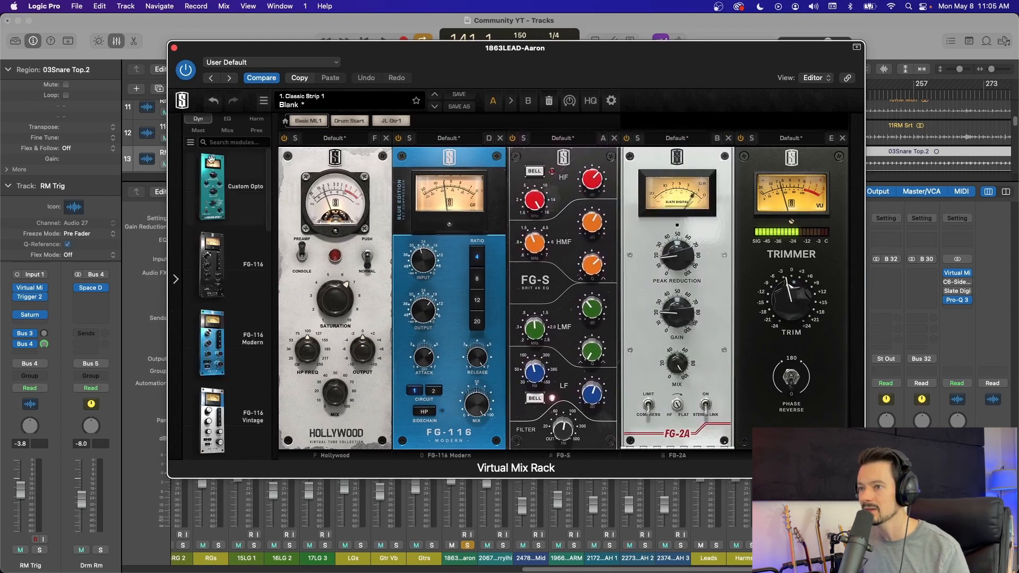
{"action": "scroll", "coordinate": [211, 159], "scroll_direction": "down", "scroll_amount": 8}
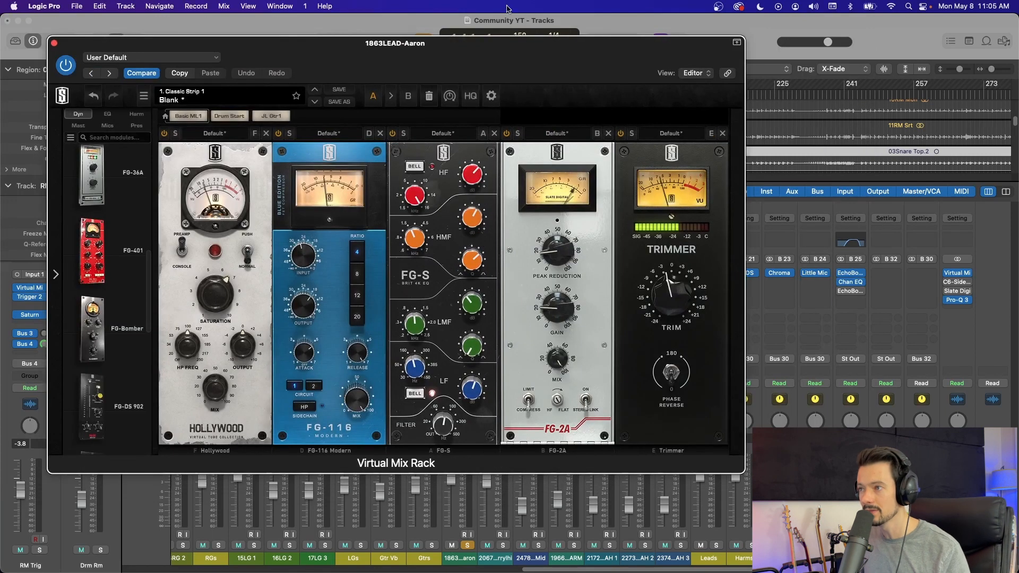
{"action": "left_click_drag", "start_coordinate": [526, 44], "coordinate": [569, 68]}
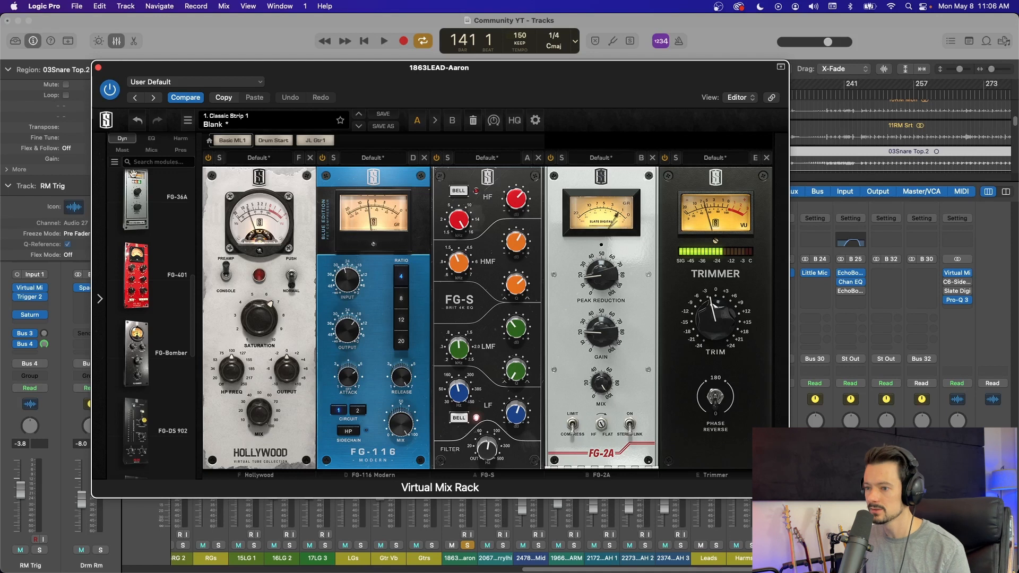
Step: Bypass the processing modules in the lead vocal's rack, including Hollywood, FG-116, FG-S and FG-2A
{"action": "left_click", "coordinate": [323, 158]}
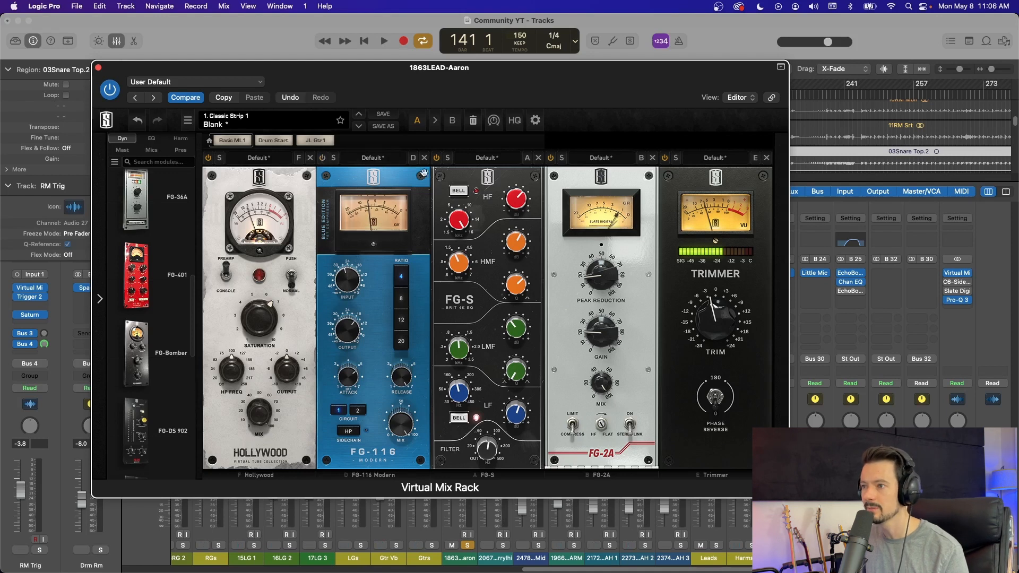
{"action": "left_click", "coordinate": [552, 158]}
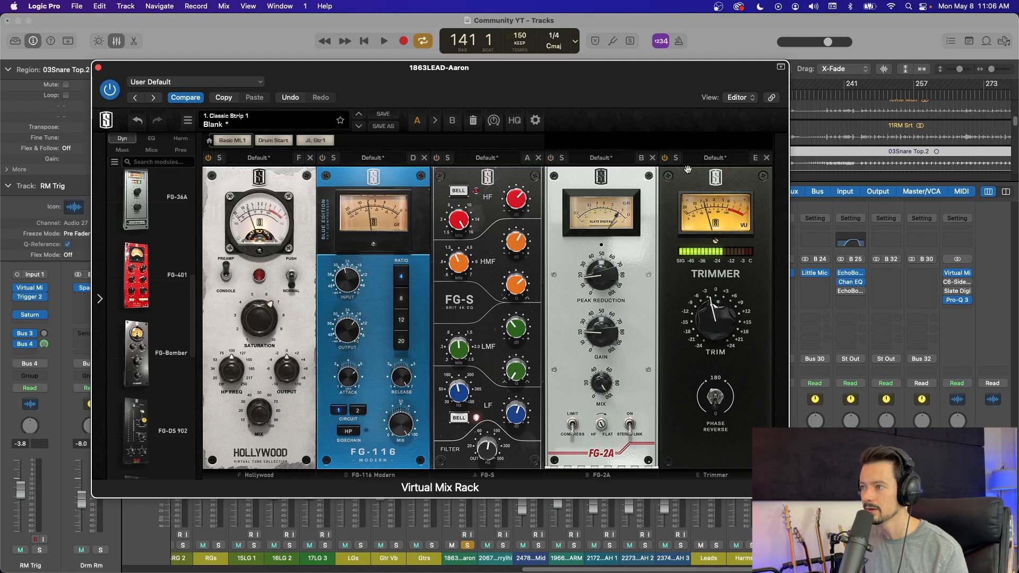
{"action": "left_click", "coordinate": [208, 158]}
Step: Play the vocal unprocessed, re-enable the Hollywood saturation module during playback, and stop
{"action": "key", "text": "space"}
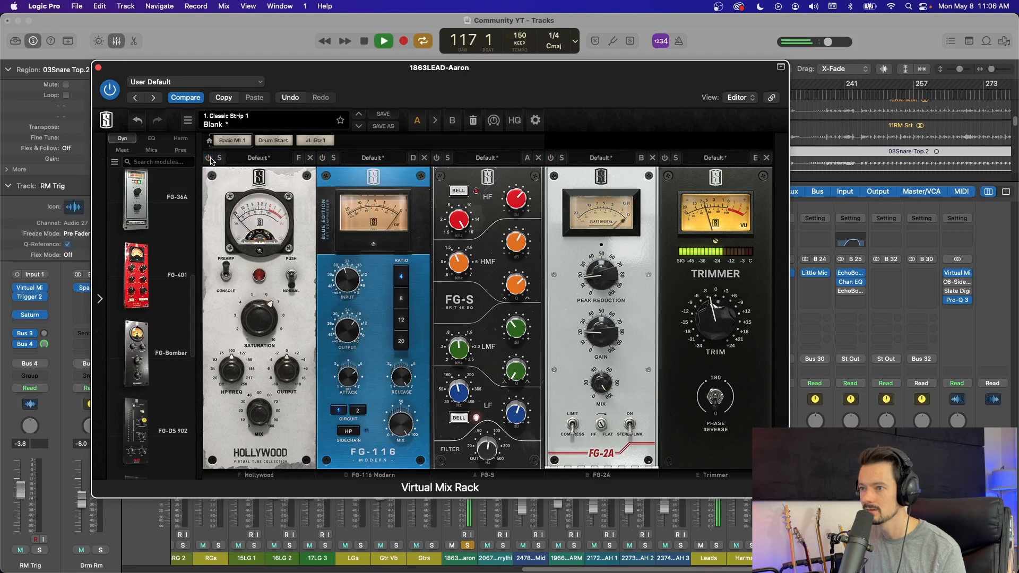
{"action": "left_click", "coordinate": [208, 158]}
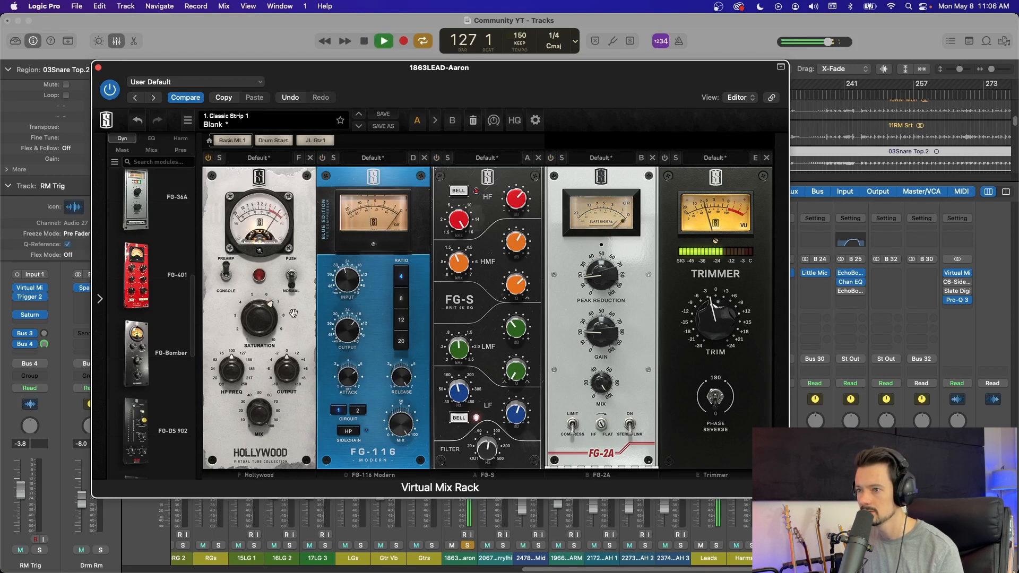
{"action": "key", "text": "space"}
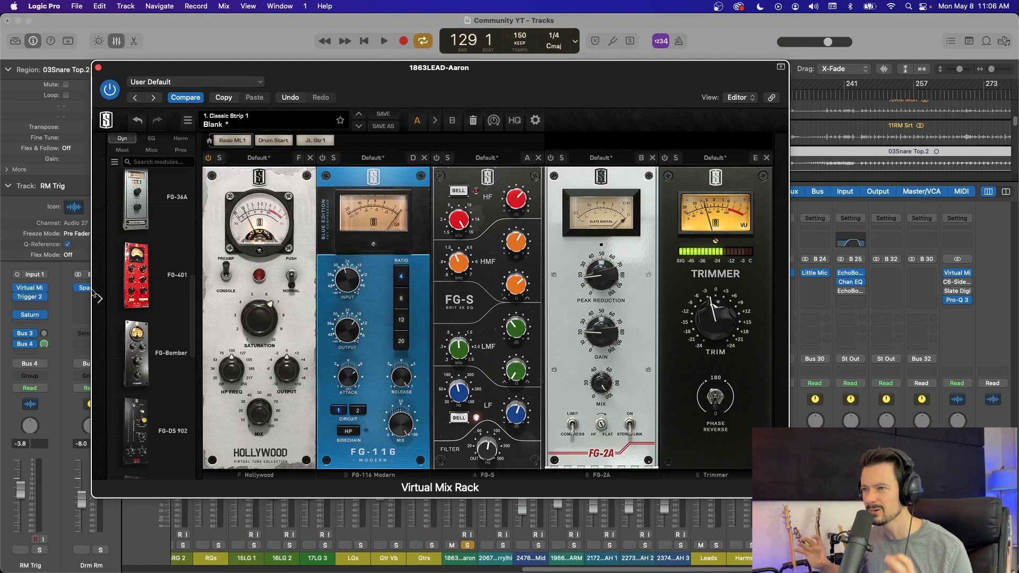
Step: Re-enable the FG-116 compressor and audition the vocal with it active
{"action": "left_click", "coordinate": [322, 158]}
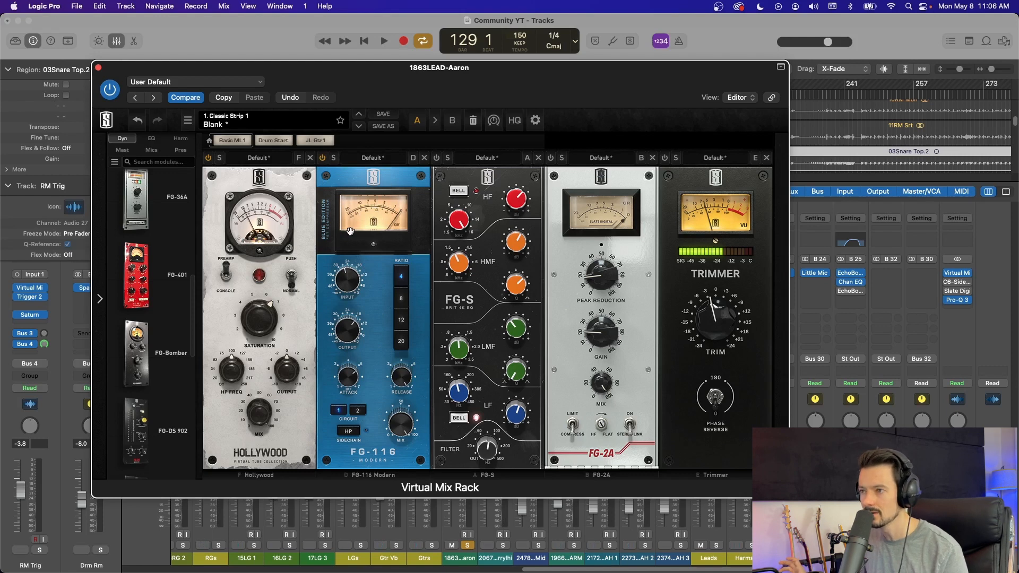
{"action": "key", "text": "space"}
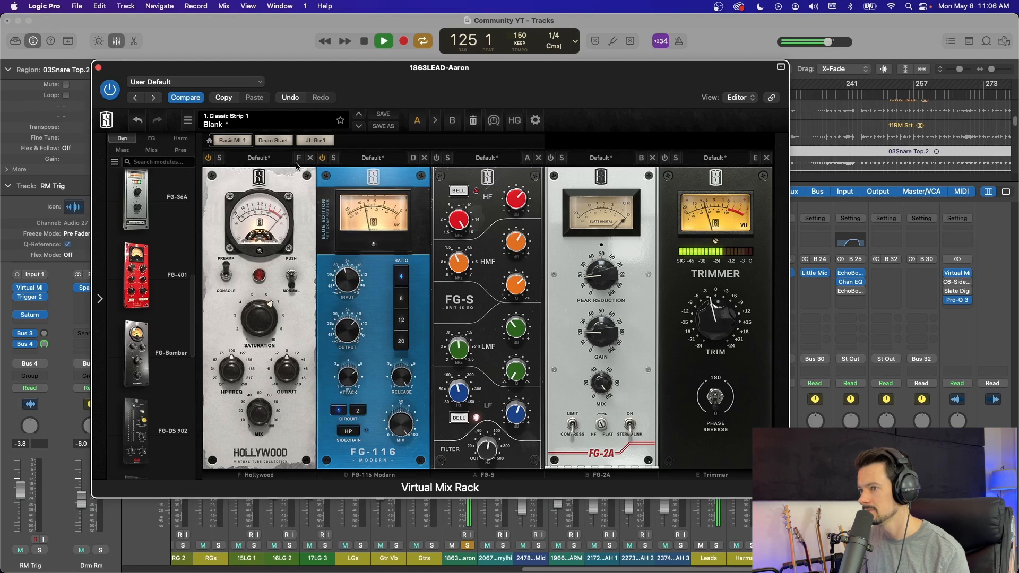
{"action": "key", "text": "space"}
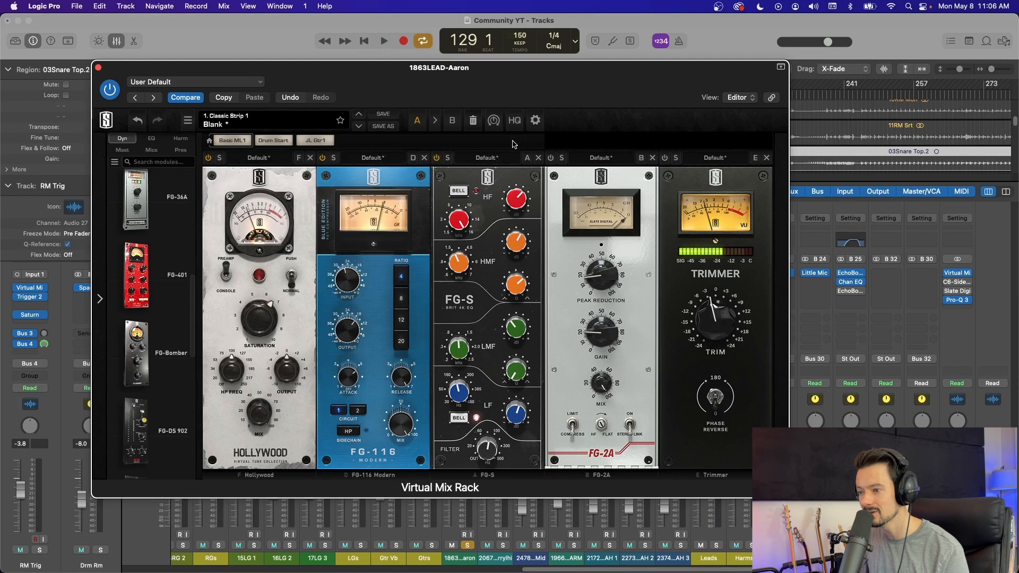
Step: Audition the vocal while re-enabling the FG-S, FG-2A and Trimmer modules one after another
{"action": "key", "text": "space"}
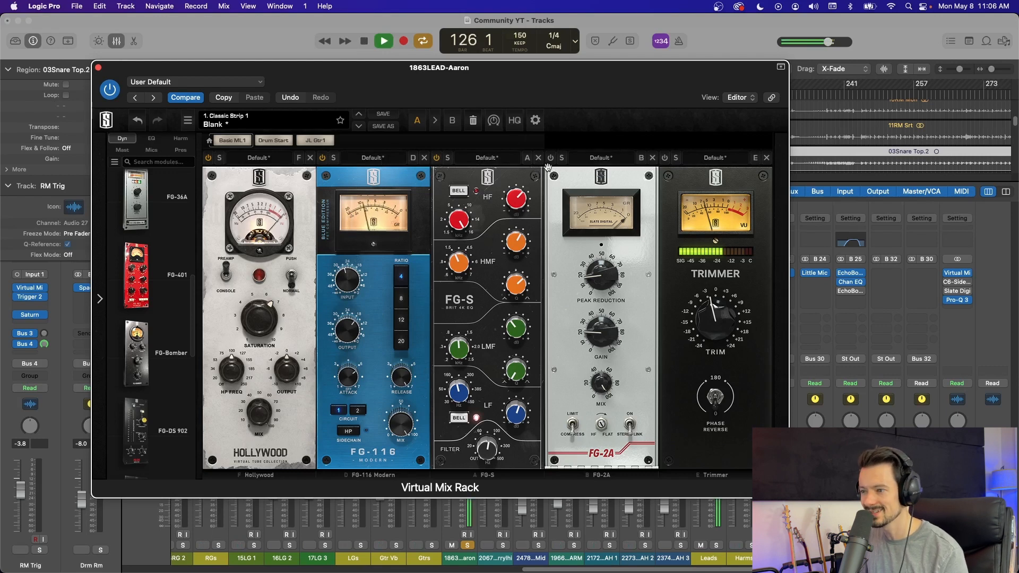
{"action": "key", "text": "space"}
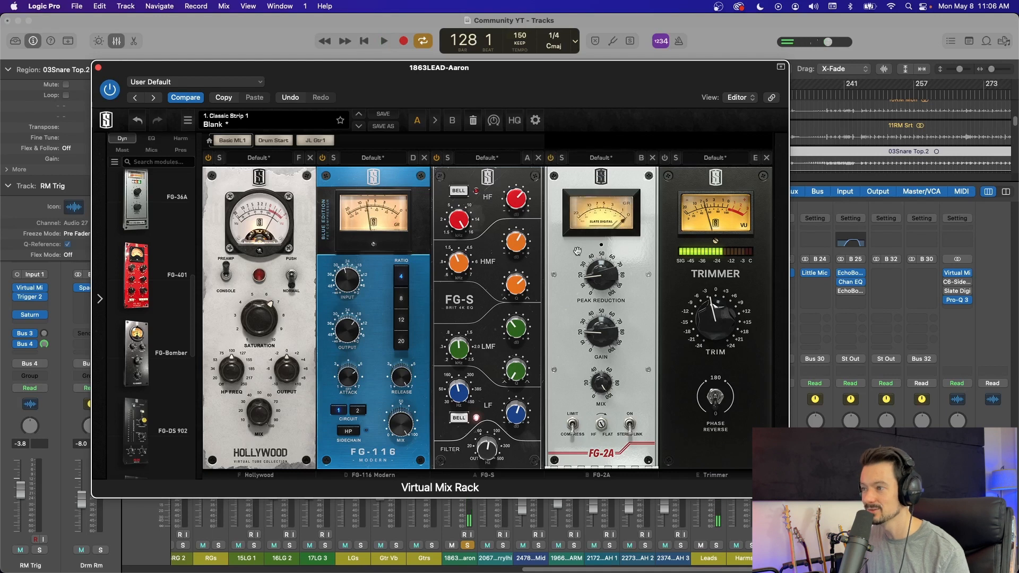
{"action": "key", "text": "space"}
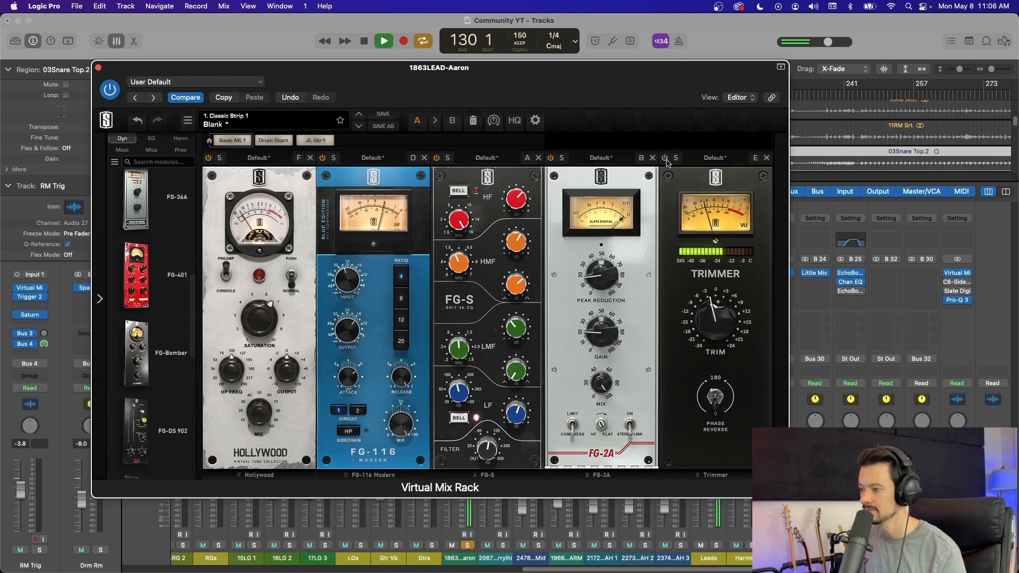
{"action": "key", "text": "space"}
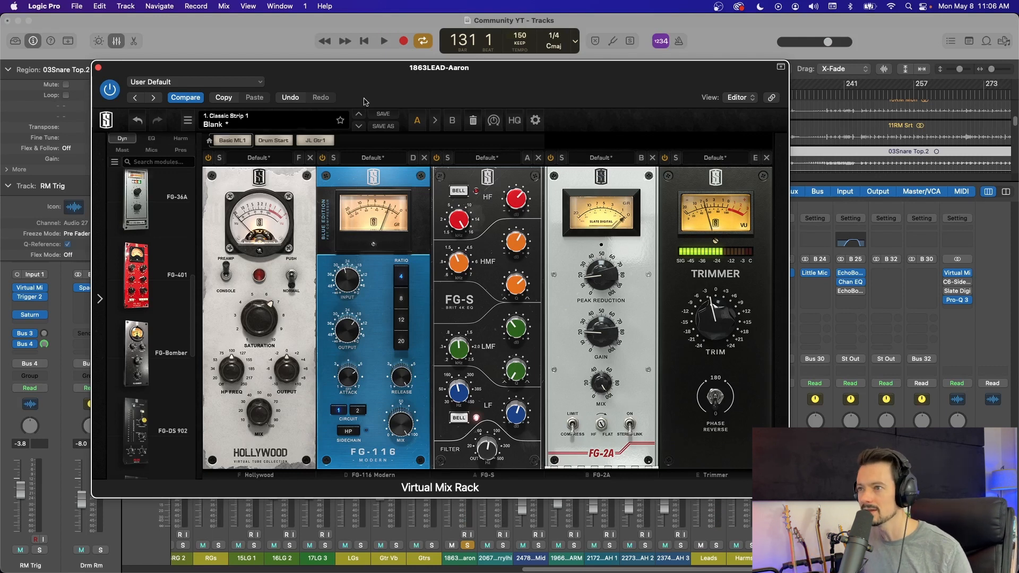
Step: Close the lead vocal's rack window and insert a second Virtual Mix Rack in that channel's next empty effect slot
{"action": "left_click_drag", "start_coordinate": [365, 102], "coordinate": [383, 82]}
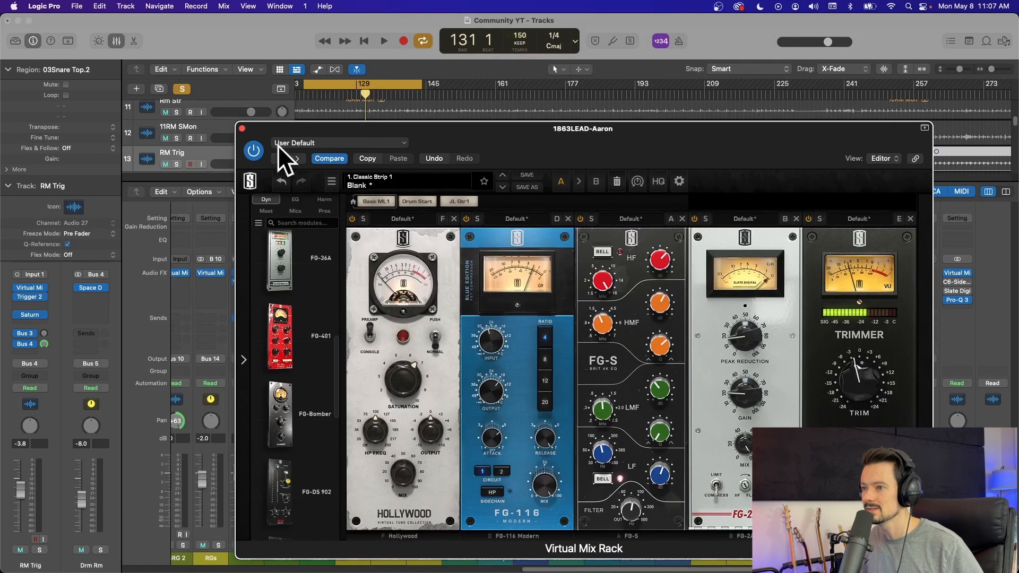
{"action": "left_click", "coordinate": [242, 128]}
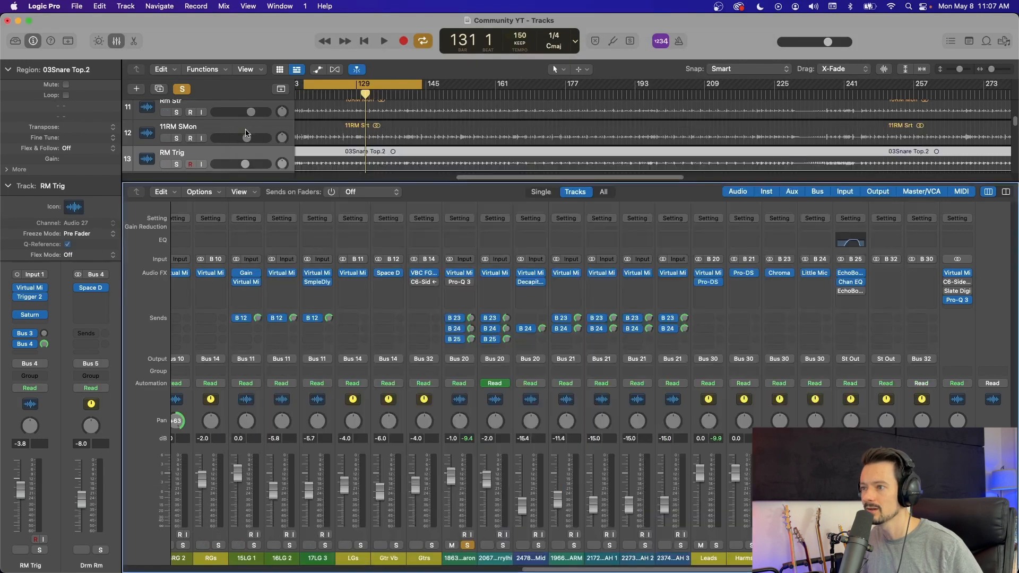
{"action": "left_click", "coordinate": [467, 292]}
{"action": "mouse_move", "coordinate": [474, 393]}
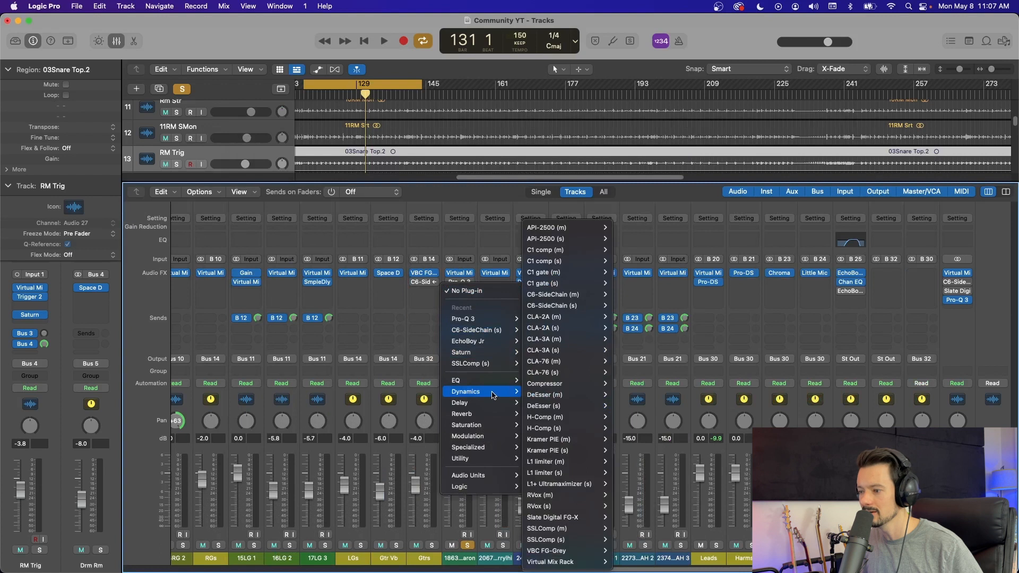
{"action": "mouse_move", "coordinate": [584, 562]}
{"action": "left_click", "coordinate": [631, 551]}
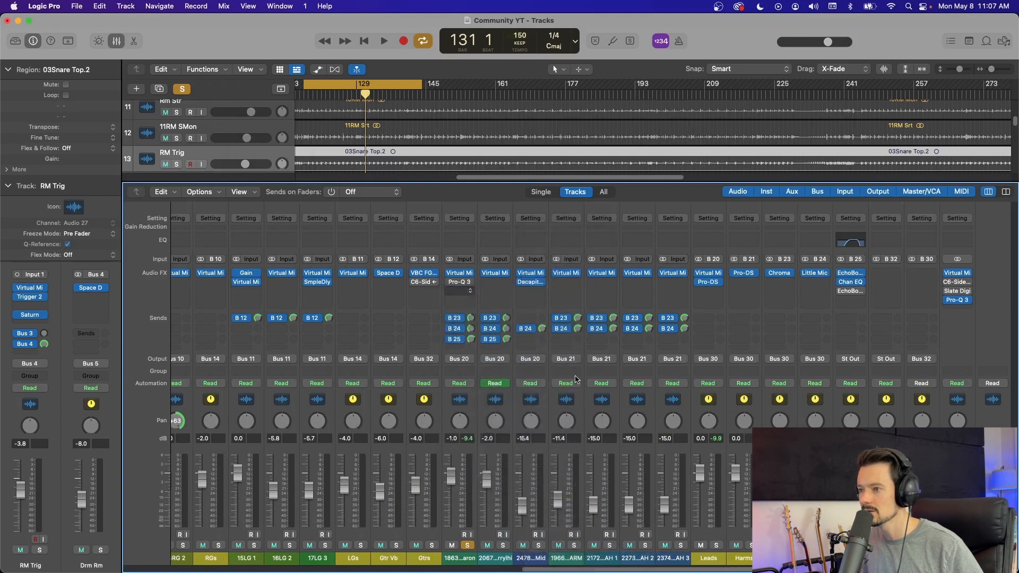
Step: Load the Drum Start preset in the lead vocal's new Virtual Mix Rack
{"action": "left_click_drag", "start_coordinate": [597, 176], "coordinate": [571, 135]}
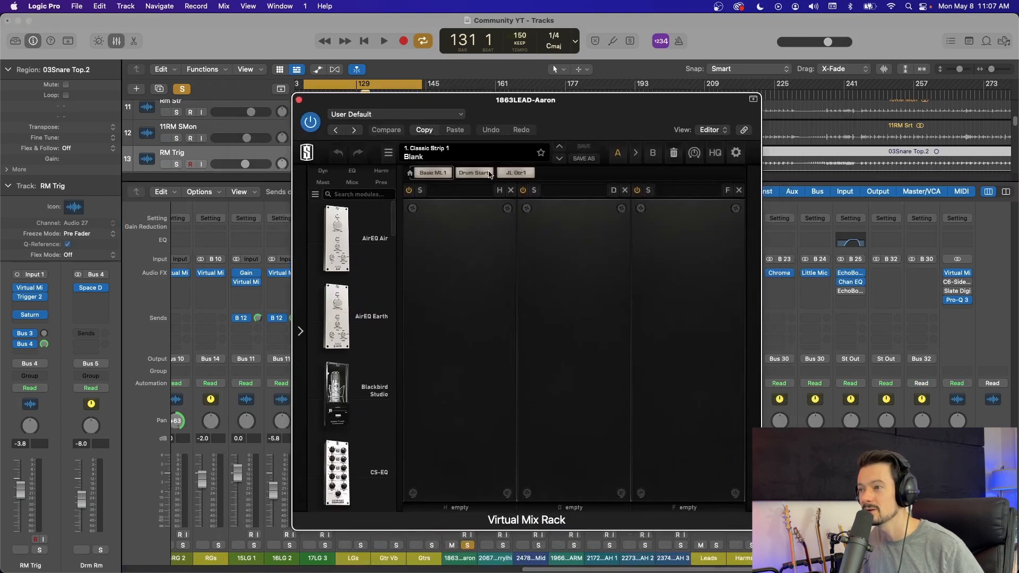
{"action": "left_click", "coordinate": [489, 174]}
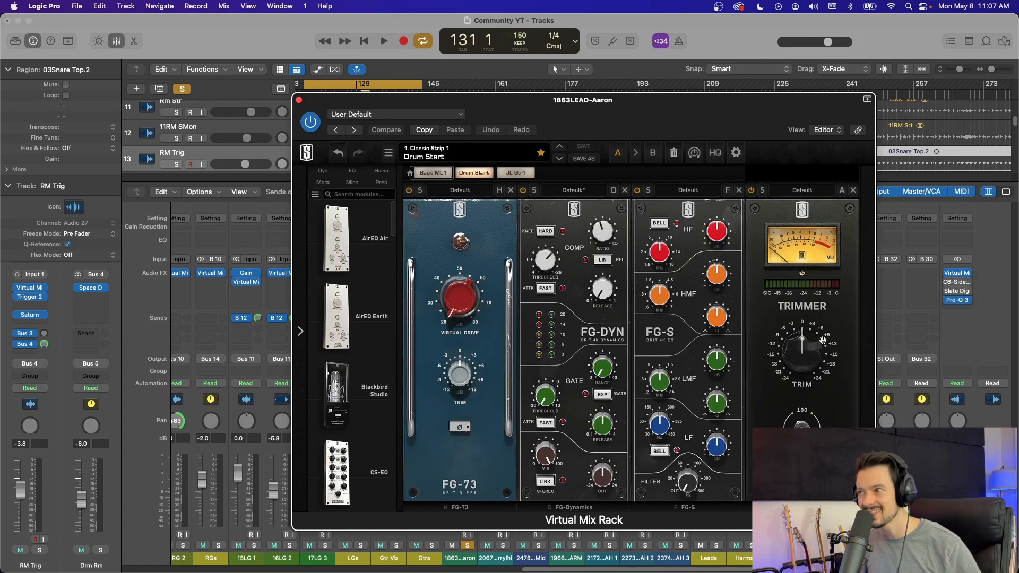
{"action": "left_click_drag", "start_coordinate": [616, 100], "coordinate": [572, 67]}
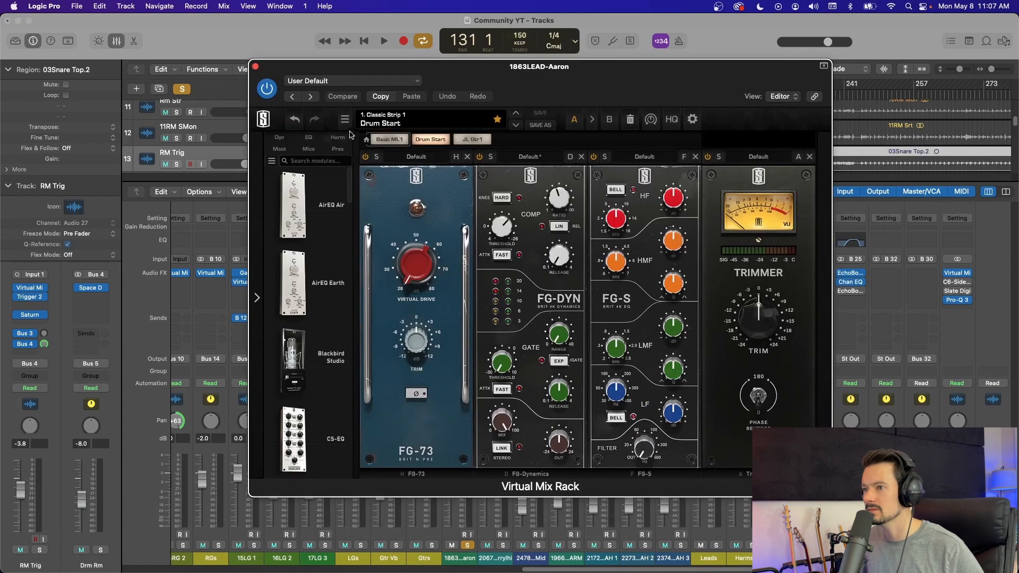
Step: Browse the rack's harmonics, microphone and EQ module categories, and close the plug-in window
{"action": "left_click", "coordinate": [338, 137]}
{"action": "scroll", "coordinate": [335, 238], "scroll_direction": "down", "scroll_amount": 3}
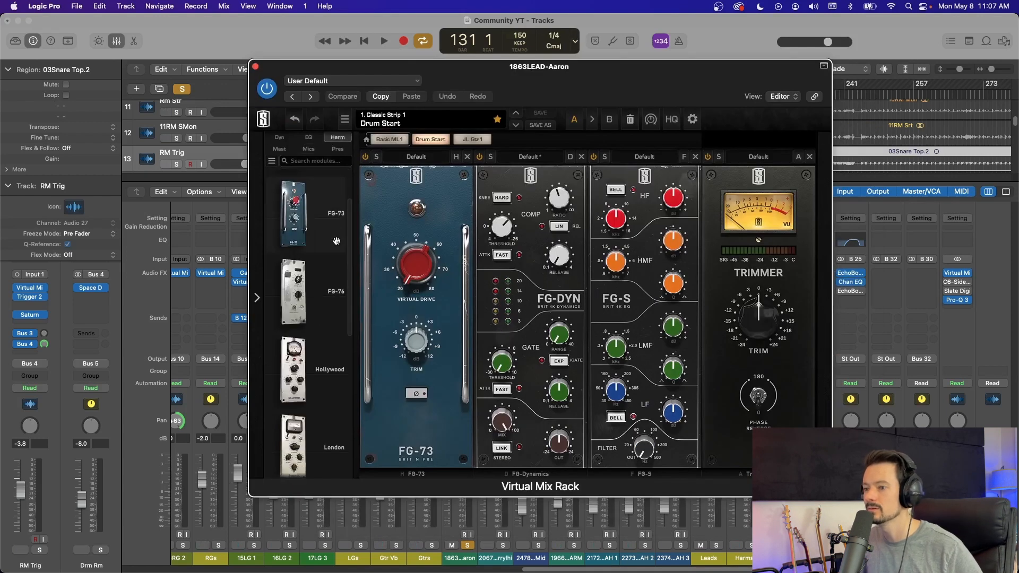
{"action": "scroll", "coordinate": [335, 238], "scroll_direction": "down", "scroll_amount": 4}
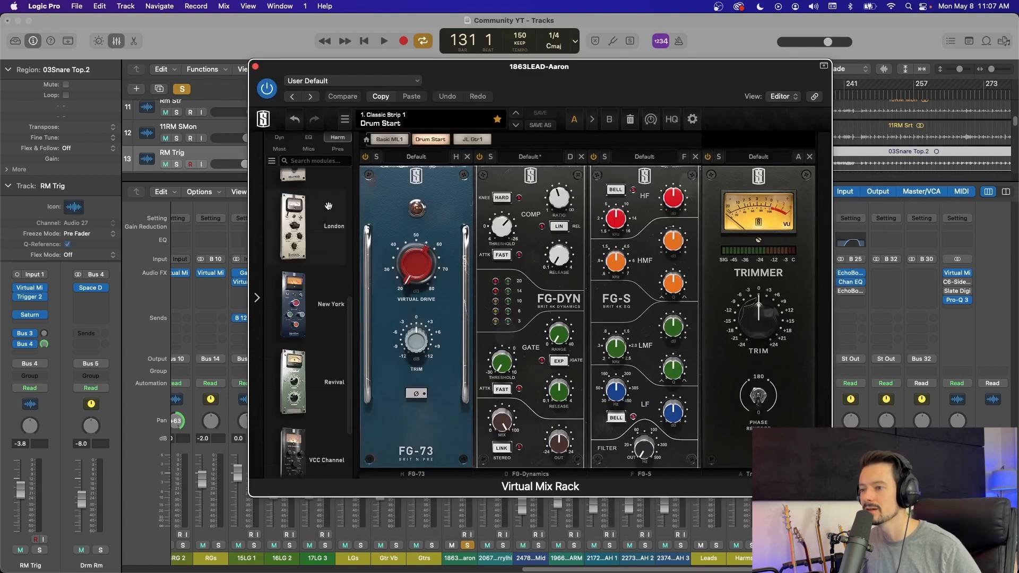
{"action": "left_click", "coordinate": [308, 149]}
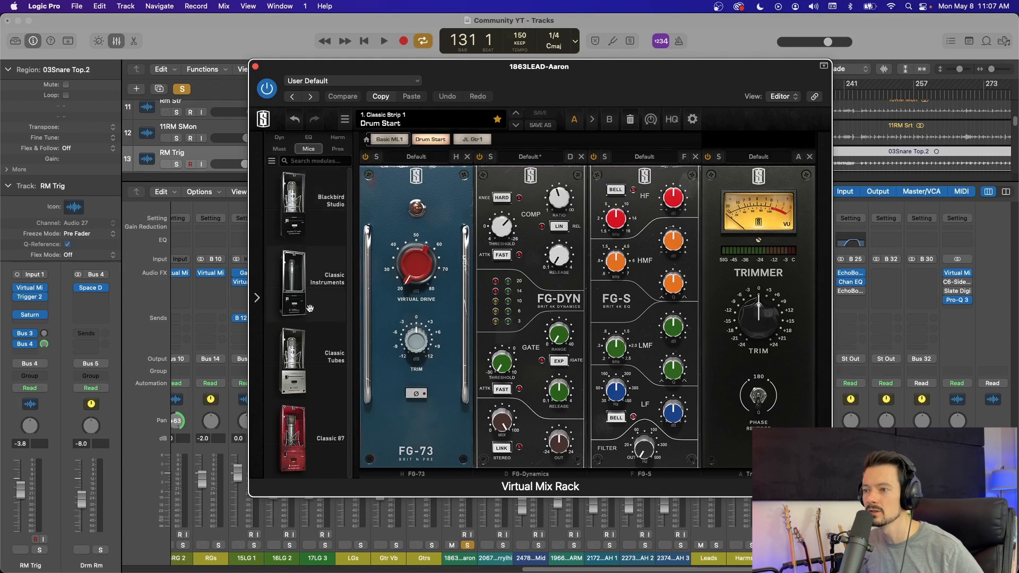
{"action": "left_click", "coordinate": [309, 136]}
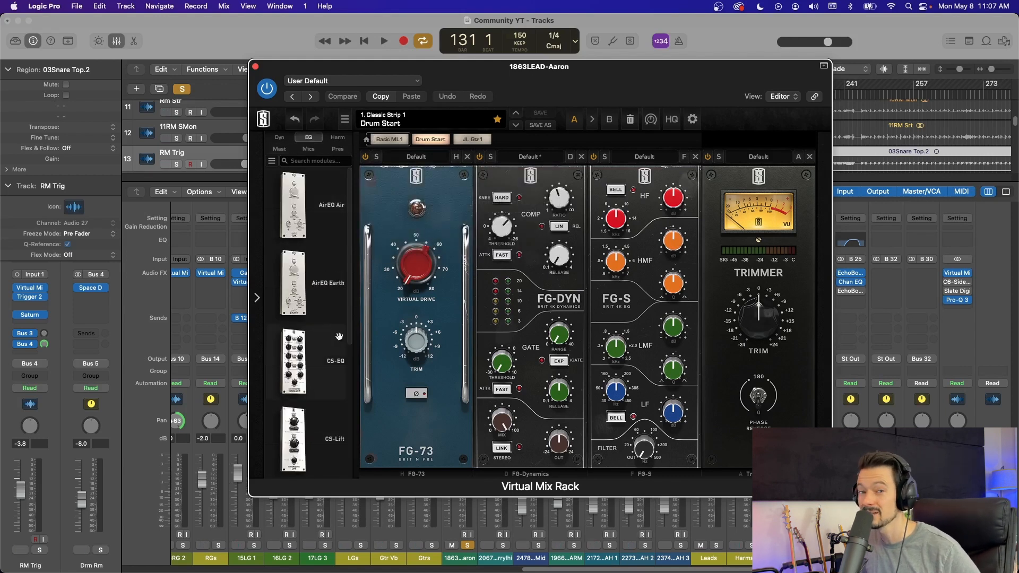
{"action": "left_click", "coordinate": [255, 66]}
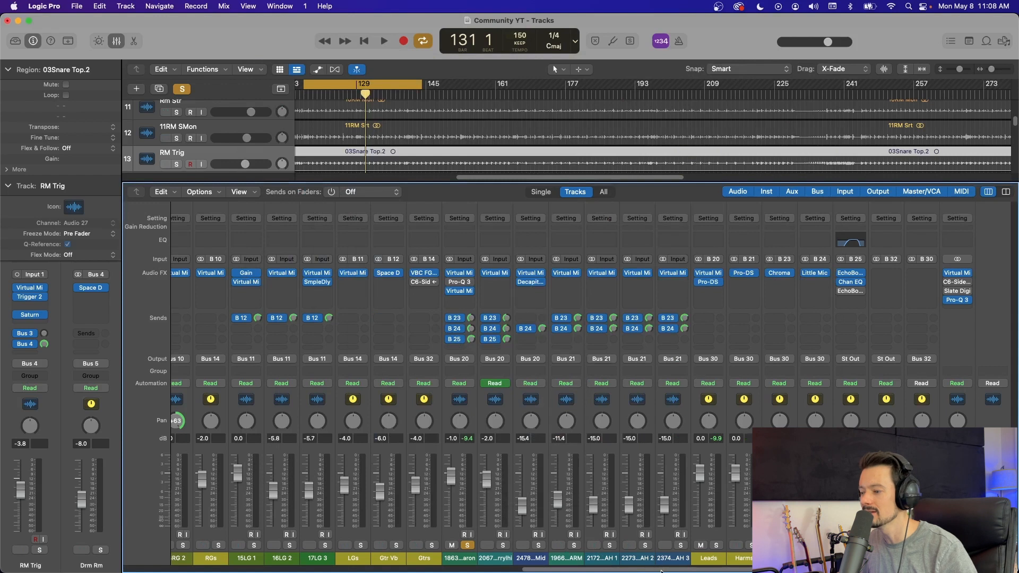
Step: Open the Virtual Mix Rack on the Bass channel and inspect its module chain during playback
{"action": "scroll", "coordinate": [661, 571], "scroll_direction": "left", "scroll_amount": 15}
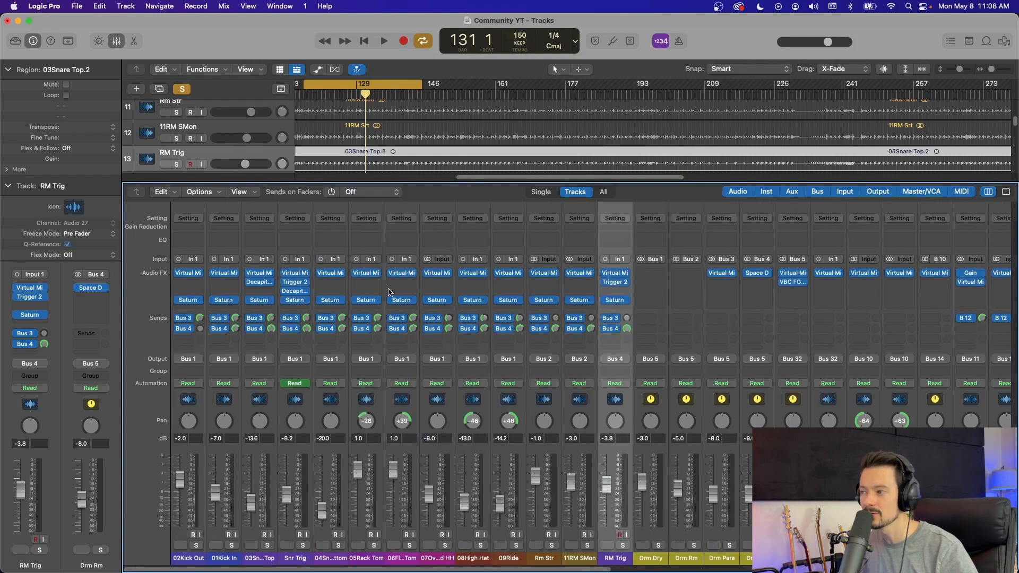
{"action": "scroll", "coordinate": [657, 257], "scroll_direction": "right", "scroll_amount": 5}
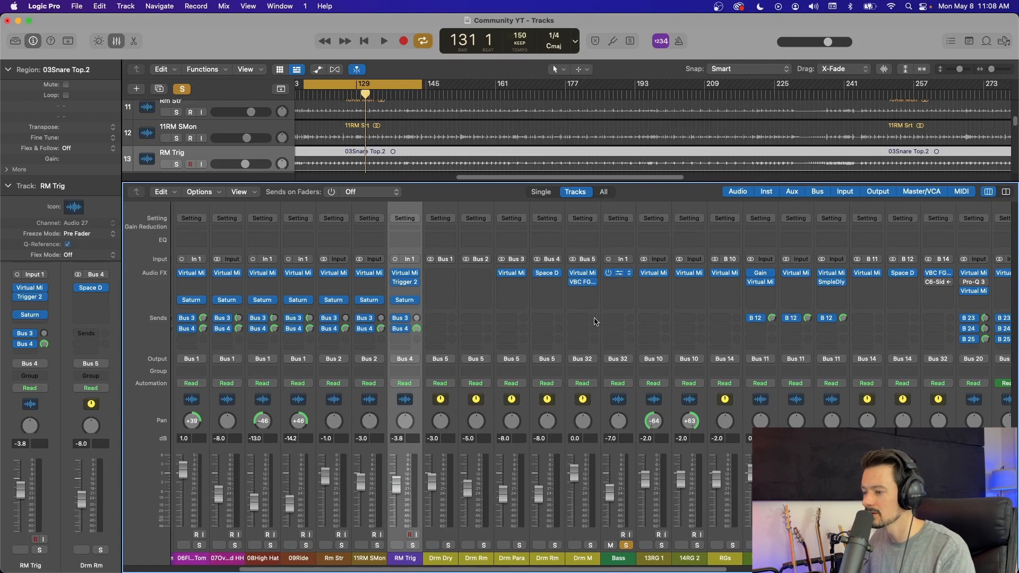
{"action": "left_click", "coordinate": [618, 272]}
{"action": "left_click_drag", "start_coordinate": [667, 141], "coordinate": [464, 48]}
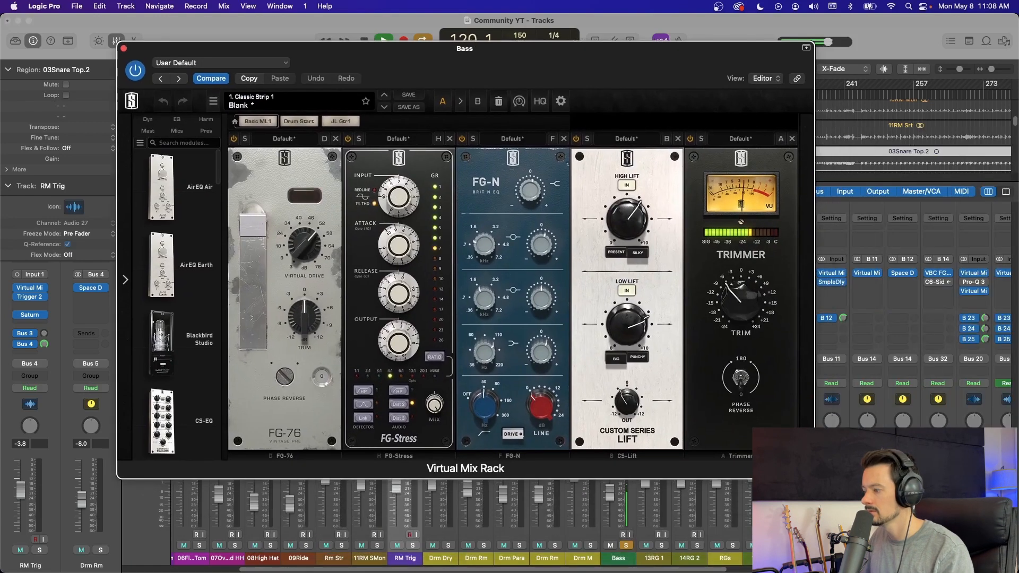
{"action": "left_click_drag", "start_coordinate": [566, 67], "coordinate": [710, 87]}
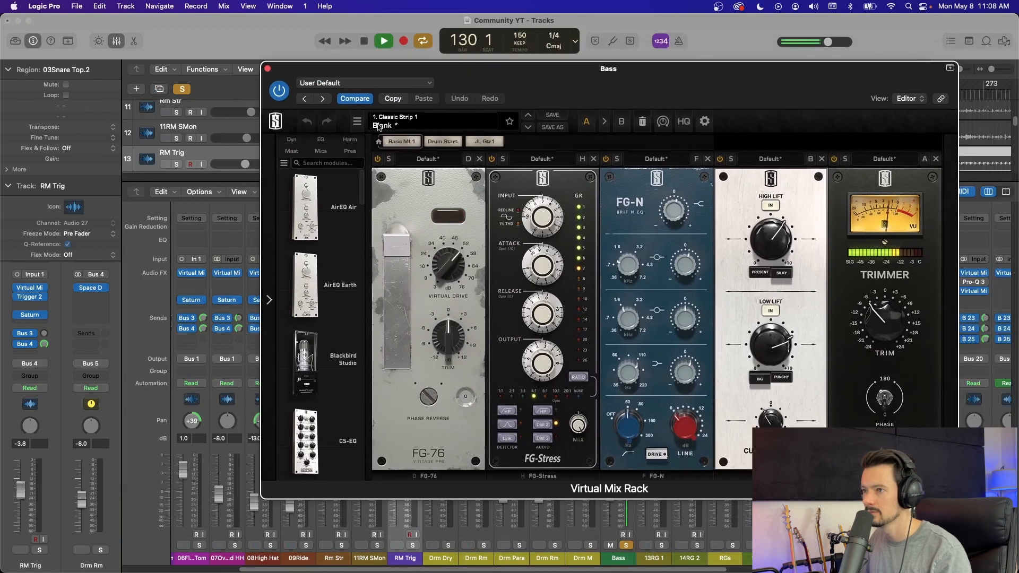
Step: Compare the bass with its rack bypassed and re-enabled, stop playback and close the rack window
{"action": "left_click", "coordinate": [279, 91]}
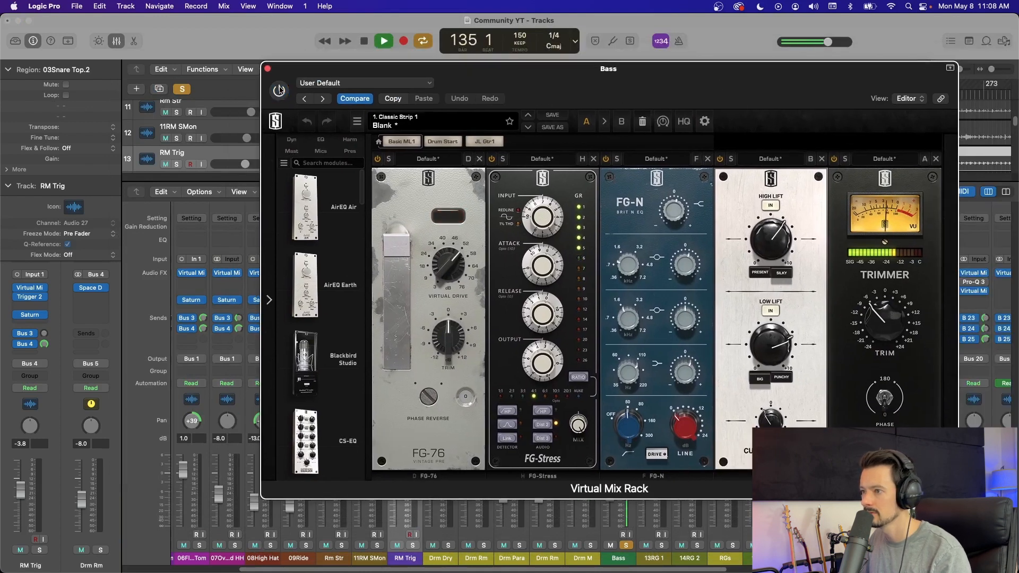
{"action": "left_click", "coordinate": [280, 90]}
{"action": "key", "text": "space"}
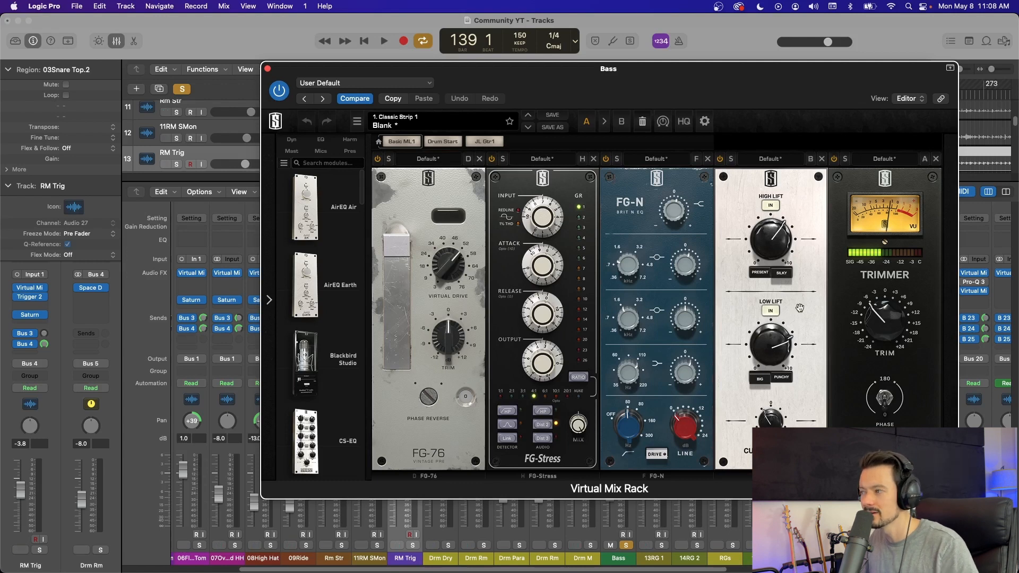
{"action": "left_click", "coordinate": [267, 68]}
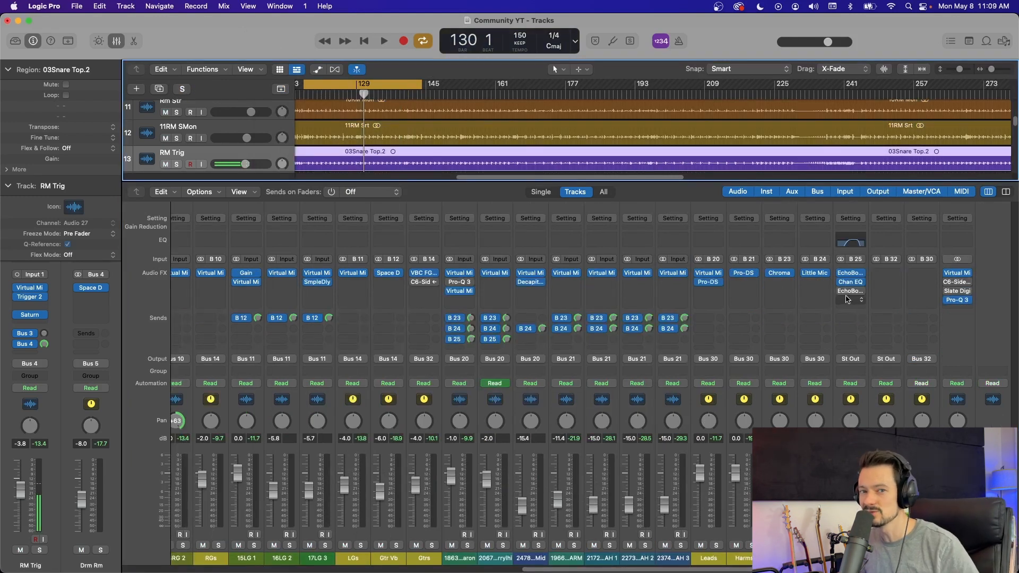
Step: Open the C6-SideChain multiband compressor on the Stereo Out channel with the plug-in active
{"action": "left_click", "coordinate": [961, 282]}
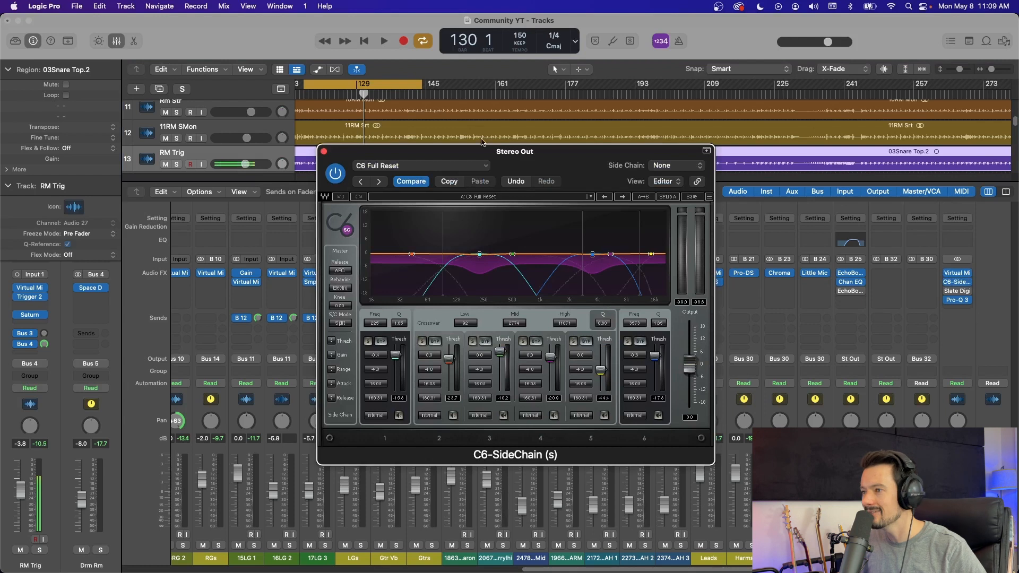
{"action": "left_click_drag", "start_coordinate": [589, 169], "coordinate": [585, 181]}
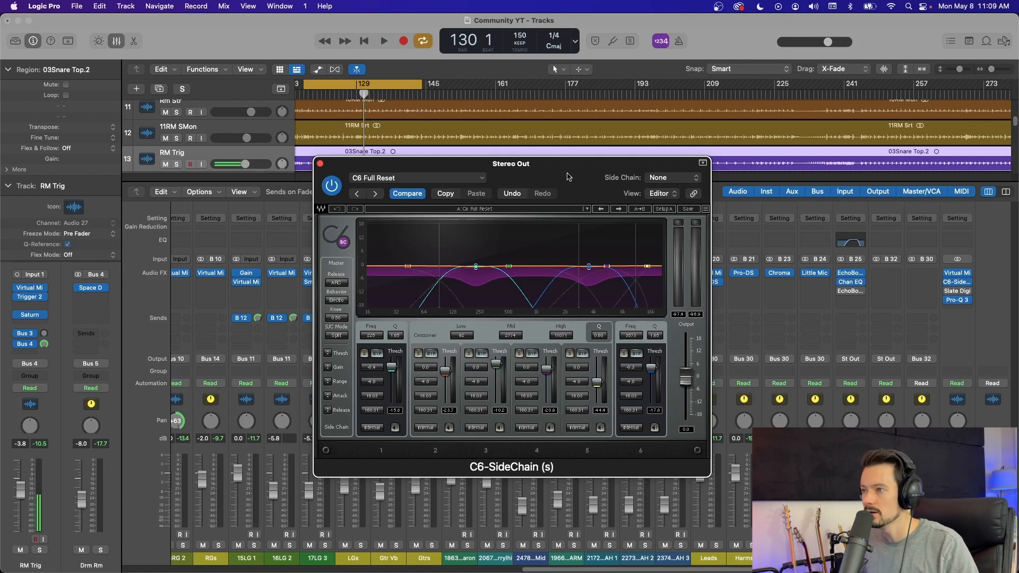
{"action": "left_click_drag", "start_coordinate": [571, 171], "coordinate": [572, 169]}
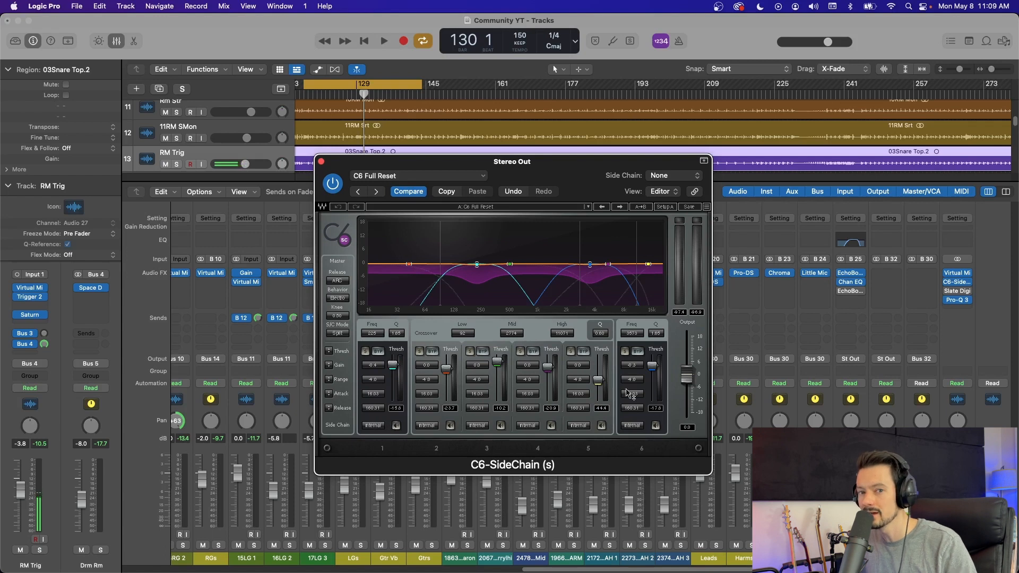
{"action": "left_click_drag", "start_coordinate": [614, 171], "coordinate": [640, 141]}
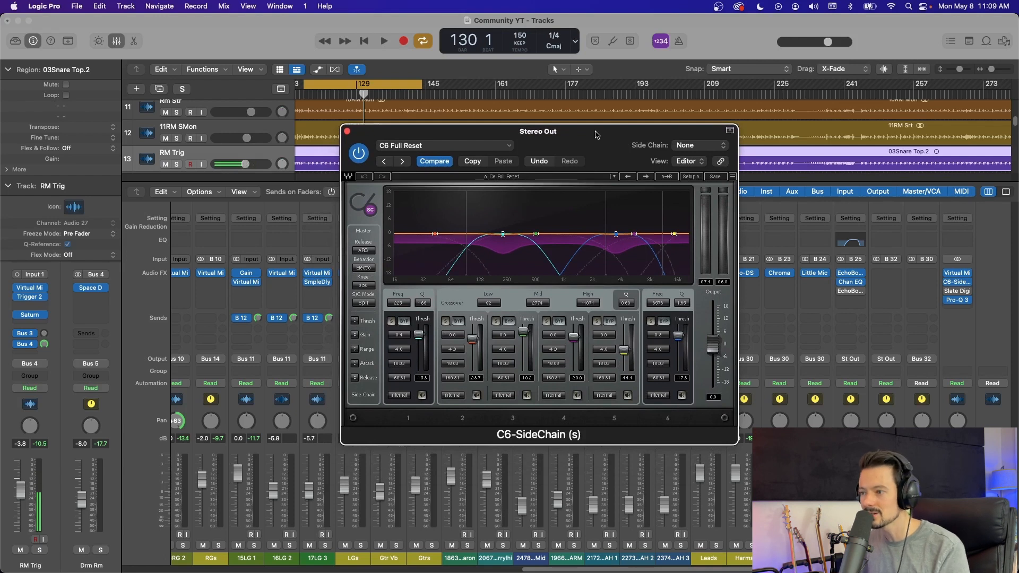
Step: Play the full mix, audition the C6's bands 2, 3, 4 and 5 in solo one after another, and stop
{"action": "key", "text": "space"}
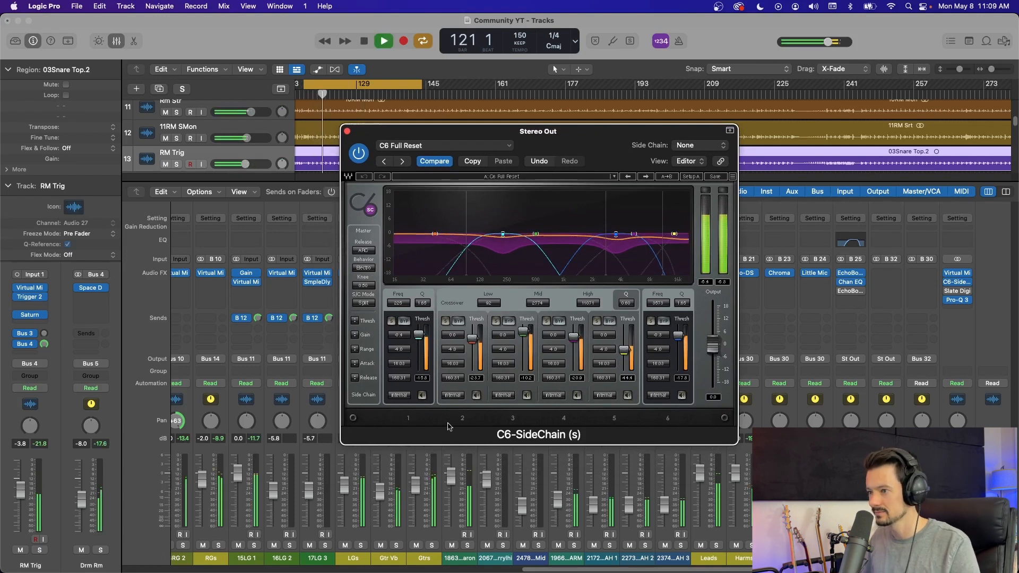
{"action": "left_click", "coordinate": [446, 321]}
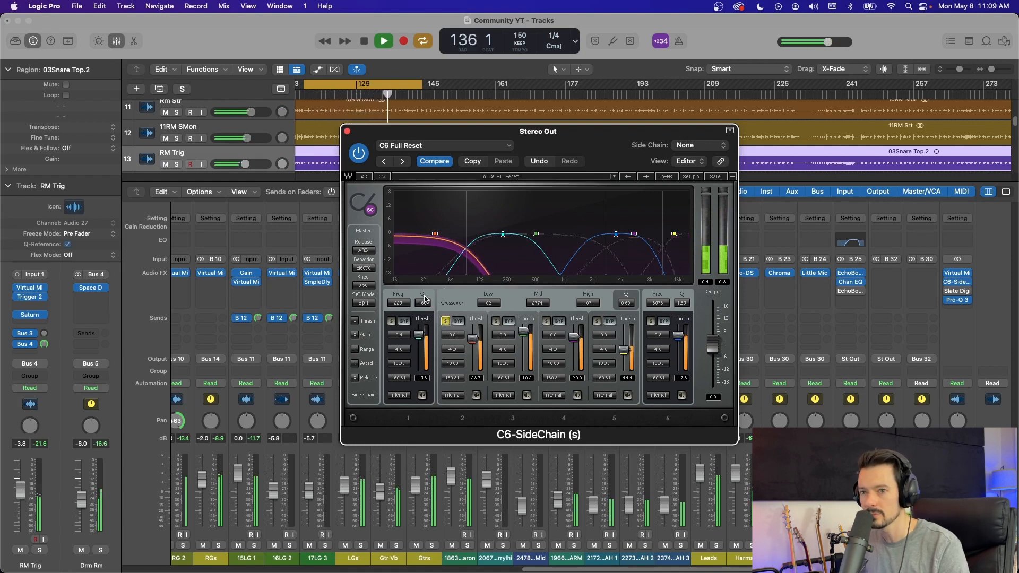
{"action": "left_click", "coordinate": [446, 321]}
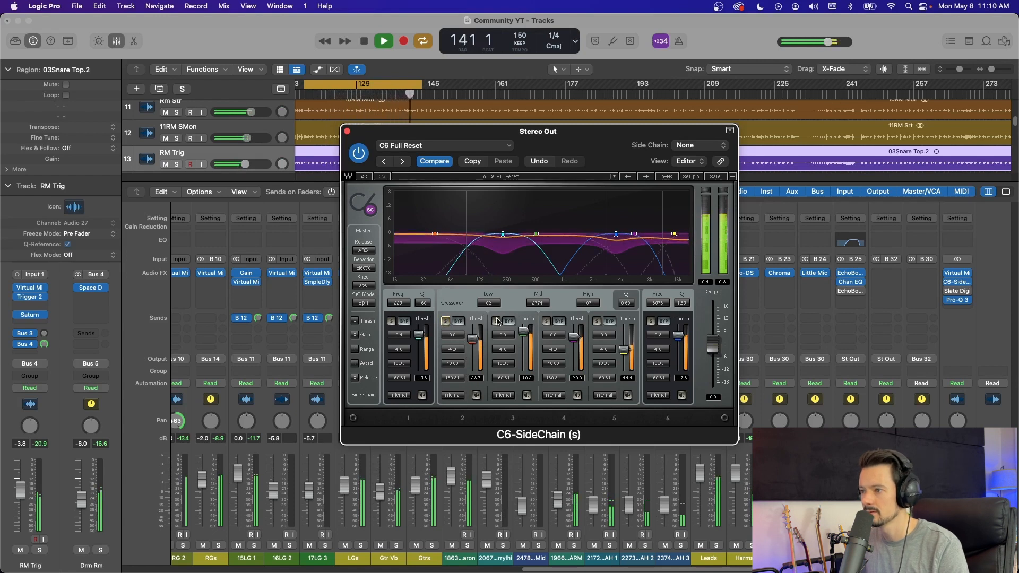
{"action": "left_click", "coordinate": [497, 321]}
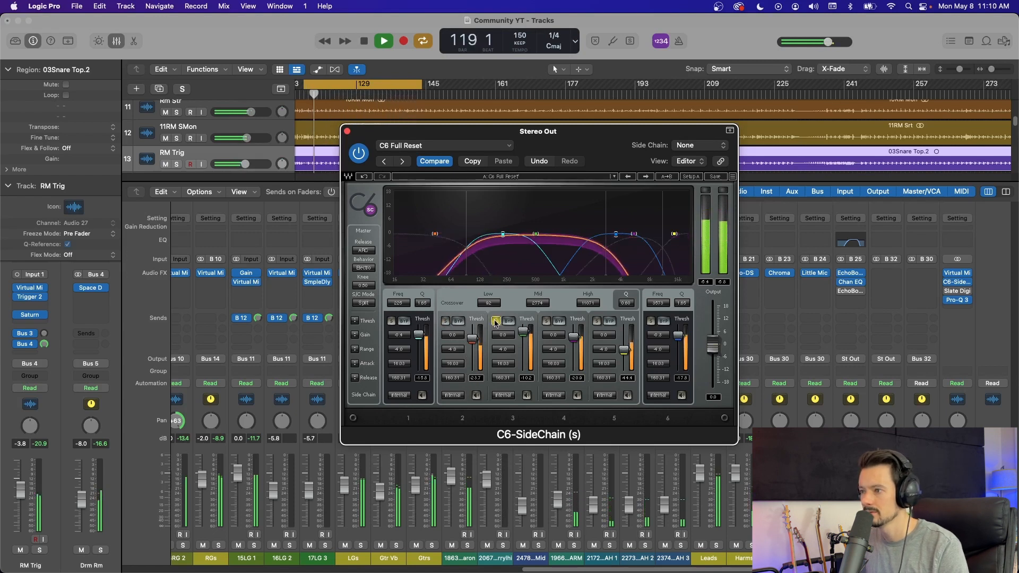
{"action": "left_click", "coordinate": [496, 321]}
{"action": "left_click", "coordinate": [547, 322]}
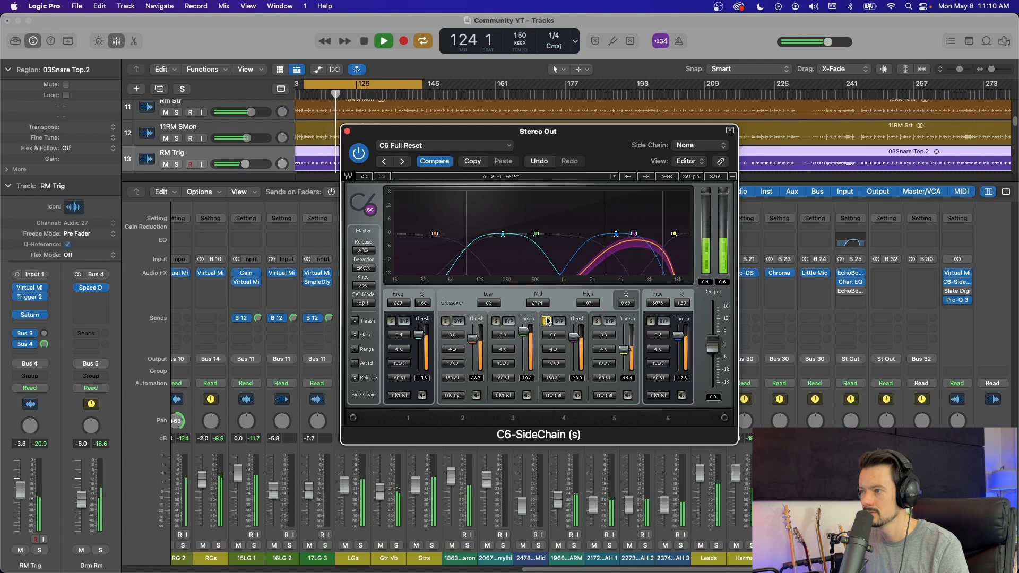
{"action": "left_click", "coordinate": [548, 321]}
{"action": "left_click", "coordinate": [596, 321]}
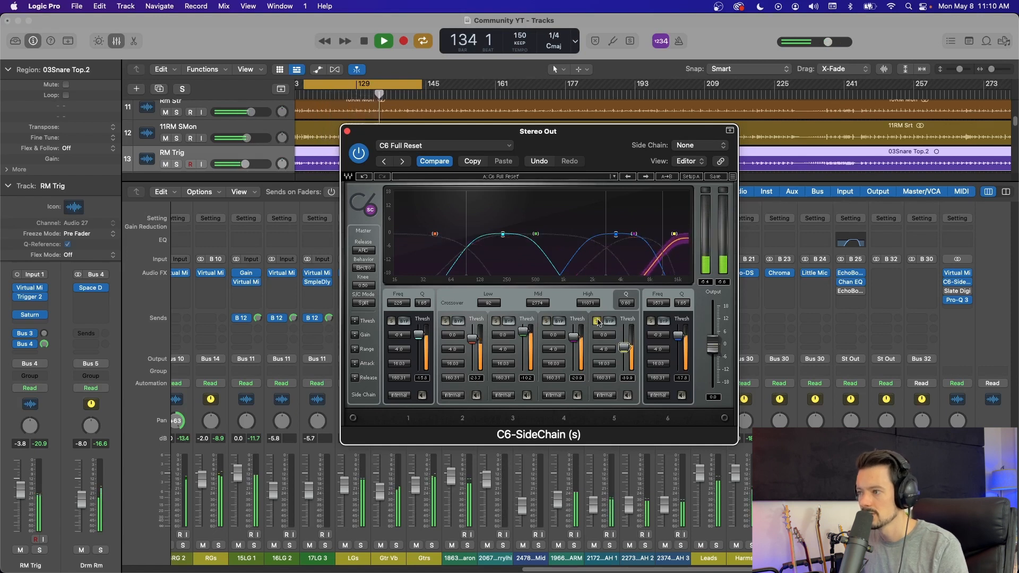
{"action": "key", "text": "space"}
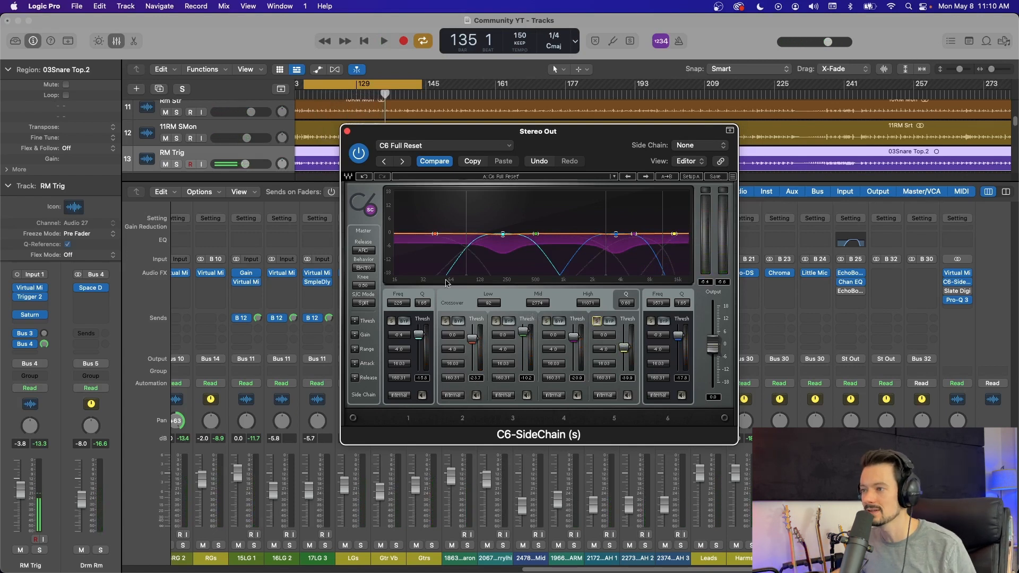
Step: Solo the C6's floating band 1, play the mix through it, and release the solo
{"action": "left_click", "coordinate": [393, 321]}
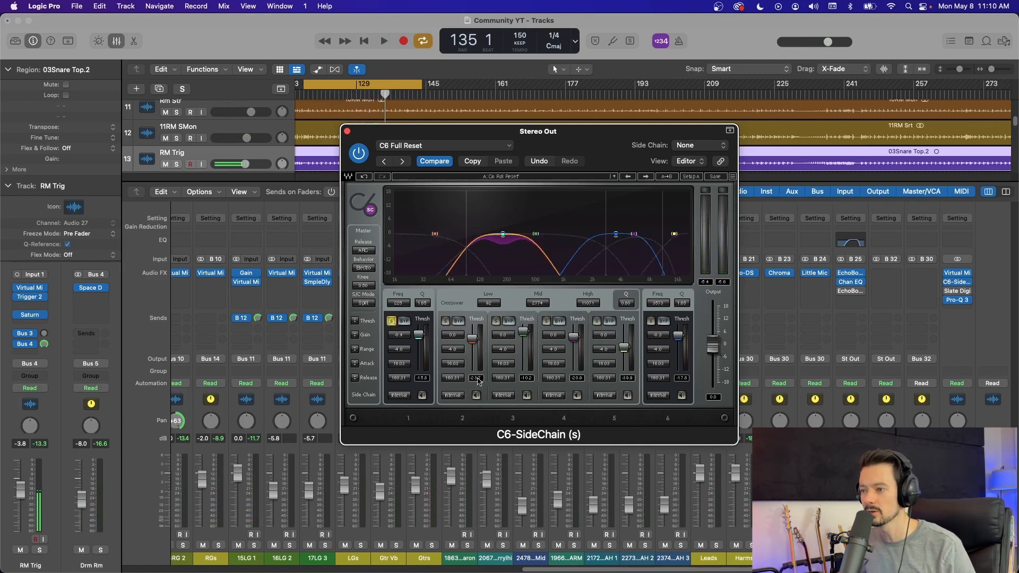
{"action": "key", "text": "space"}
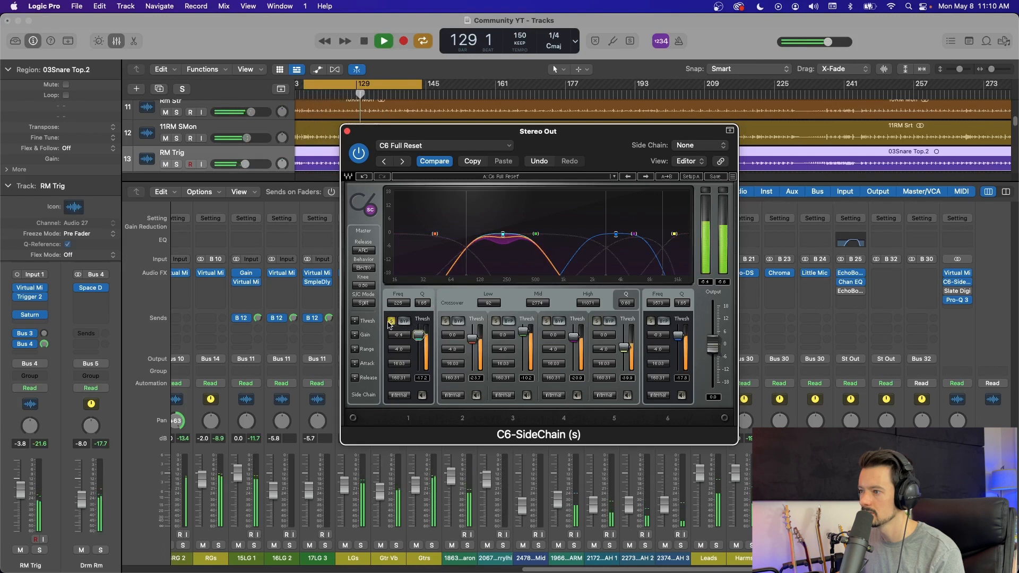
{"action": "left_click", "coordinate": [391, 321]}
Step: Audition the C6's floating band 6 in solo, stop playback, and replay the mix with that band soloed again
{"action": "left_click", "coordinate": [650, 321]}
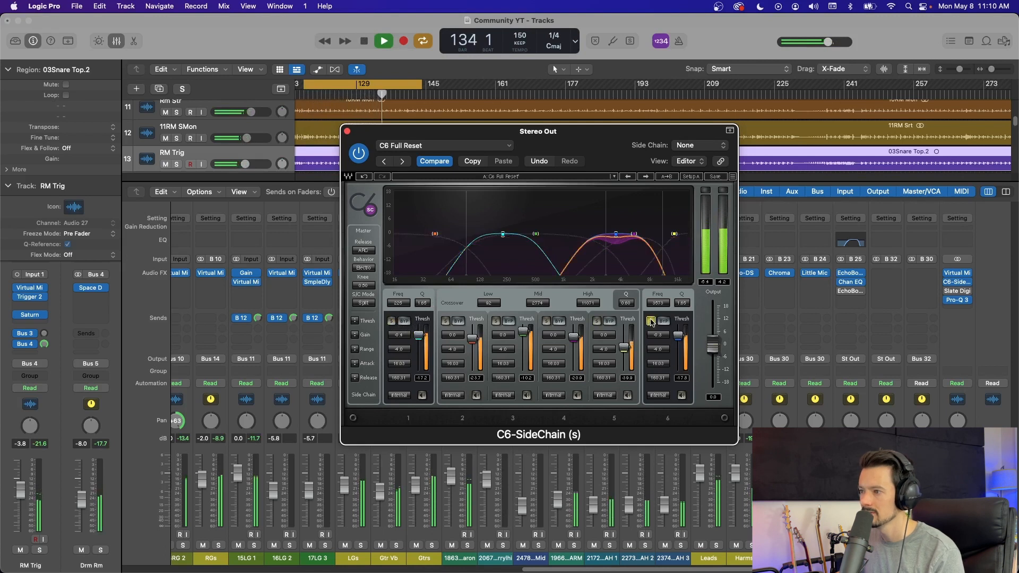
{"action": "left_click", "coordinate": [650, 322]}
{"action": "key", "text": "space"}
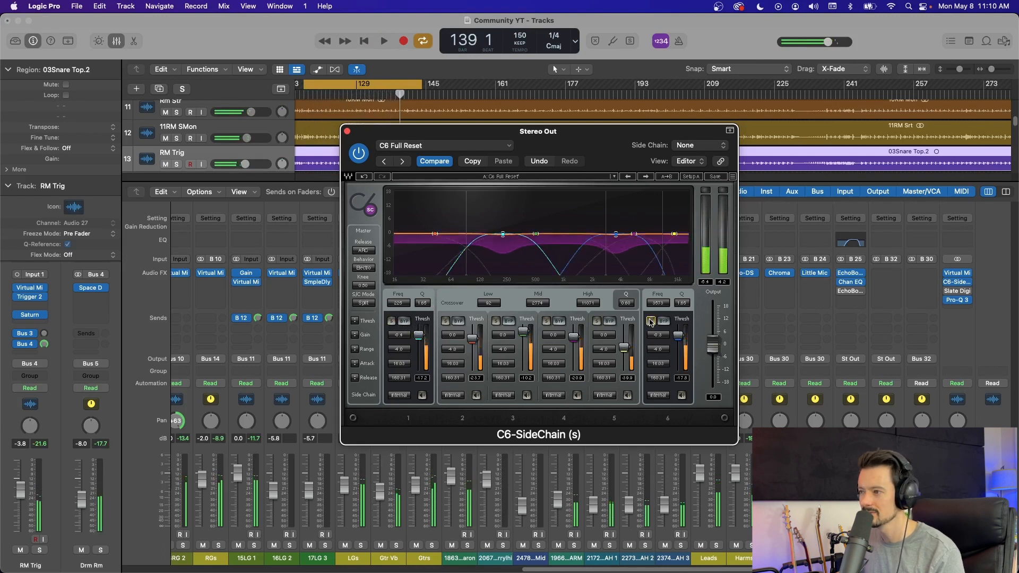
{"action": "left_click", "coordinate": [651, 322]}
{"action": "key", "text": "space"}
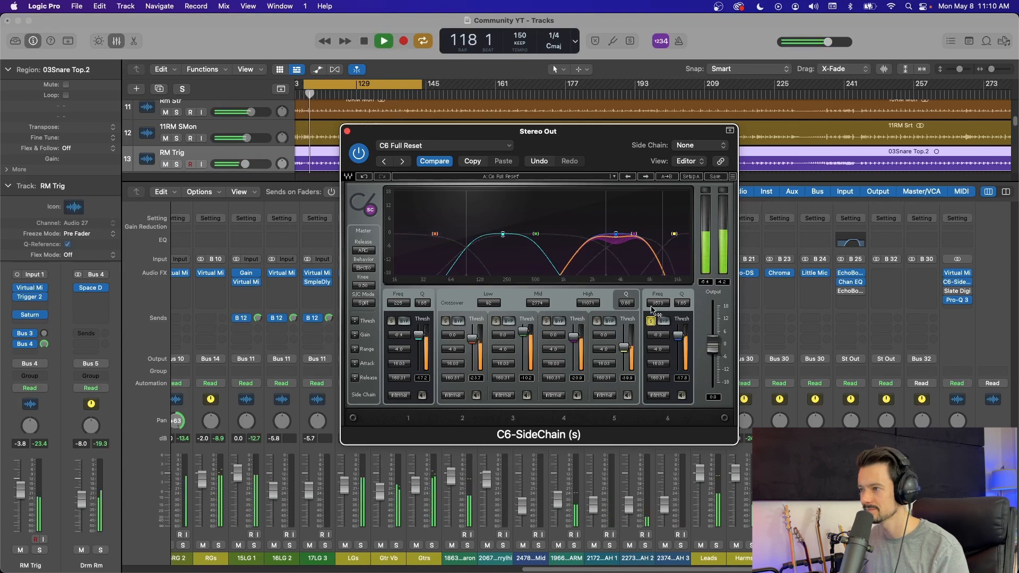
Step: Release the solo on the C6's floating band 6, compare the mix with the plug-in bypassed and active, stop playback and close it
{"action": "left_click", "coordinate": [651, 321]}
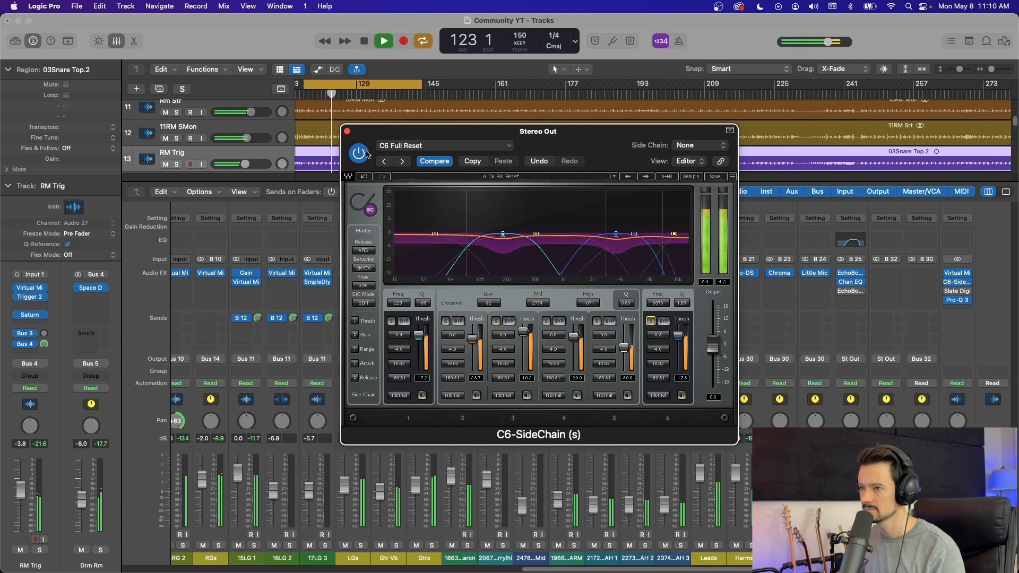
{"action": "left_click", "coordinate": [365, 154]}
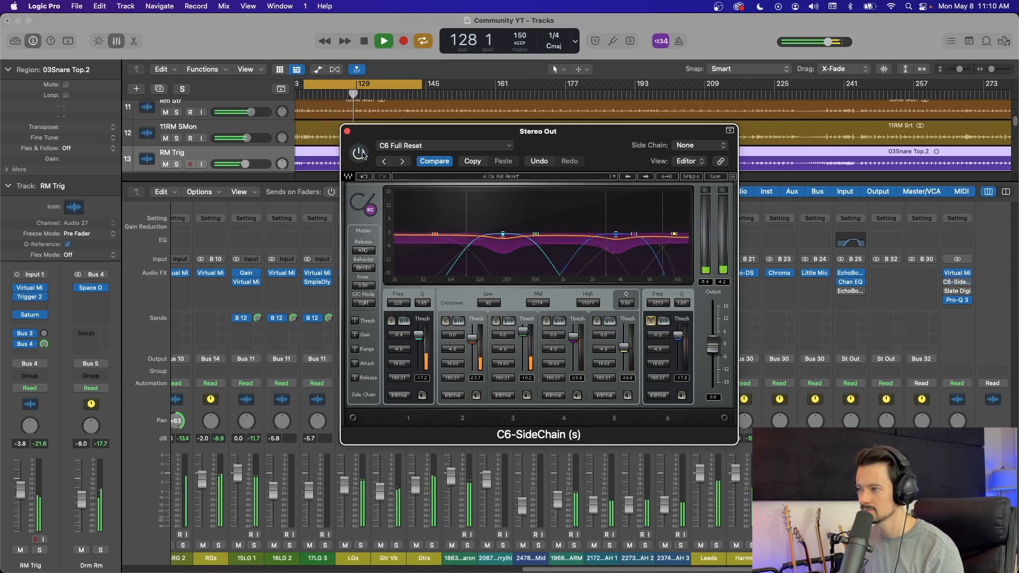
{"action": "left_click", "coordinate": [363, 154]}
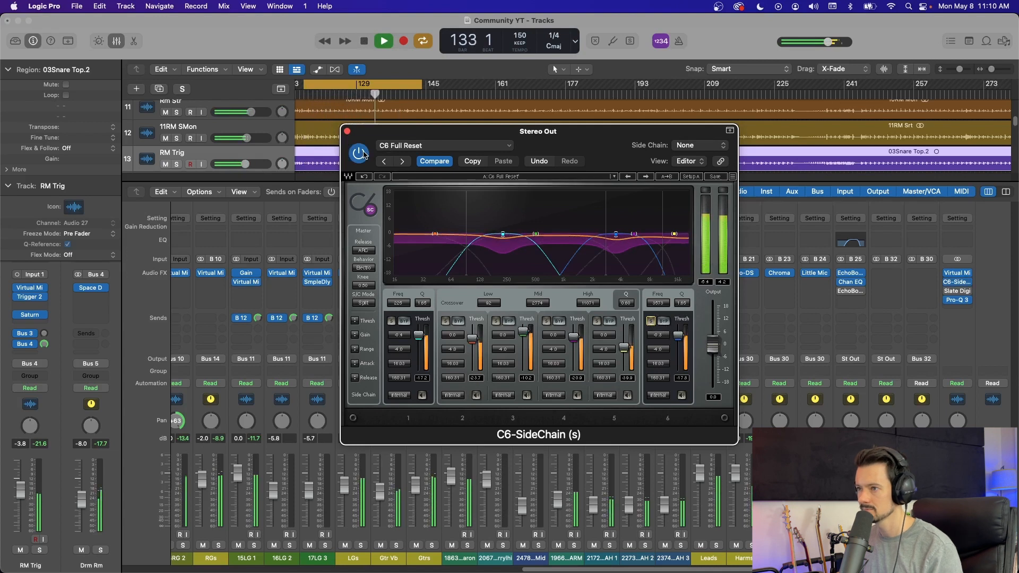
{"action": "key", "text": "space"}
{"action": "left_click", "coordinate": [346, 131]}
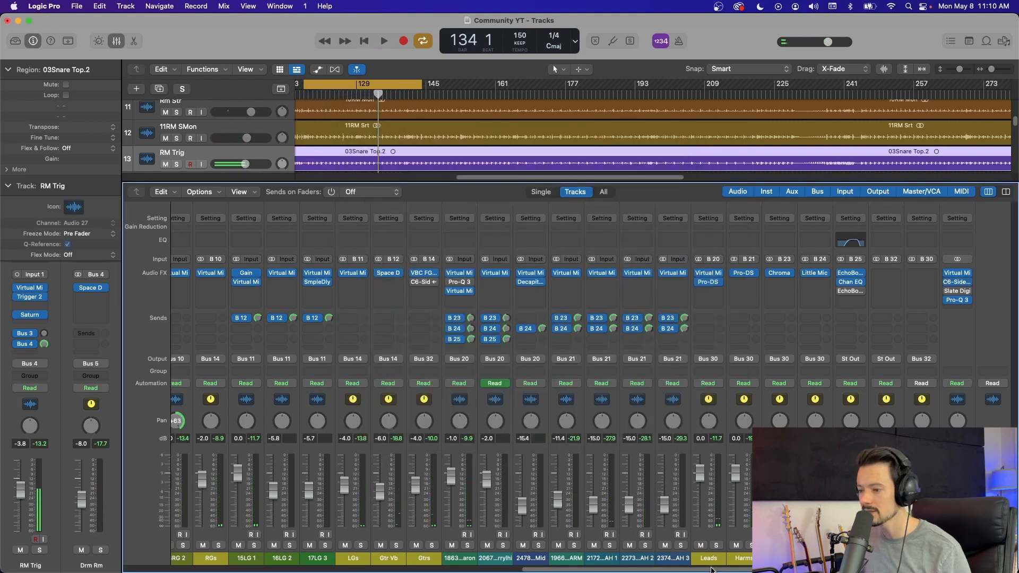
Step: Bypass the C6 on the Stereo Out channel, then activate and open the C6-SideChain on the Gtrs bus
{"action": "left_click_drag", "start_coordinate": [709, 572], "coordinate": [690, 571]}
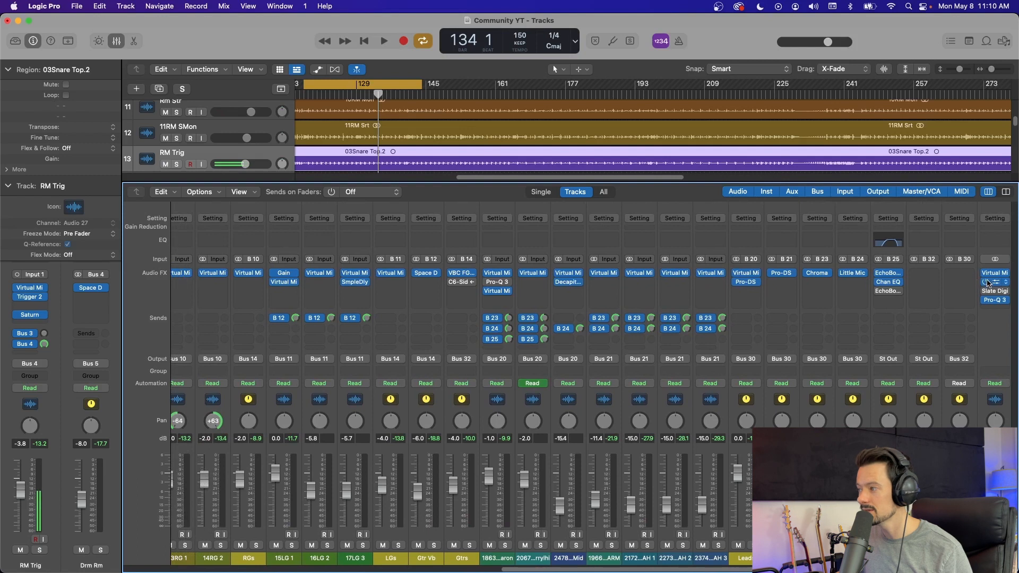
{"action": "left_click", "coordinate": [986, 282]}
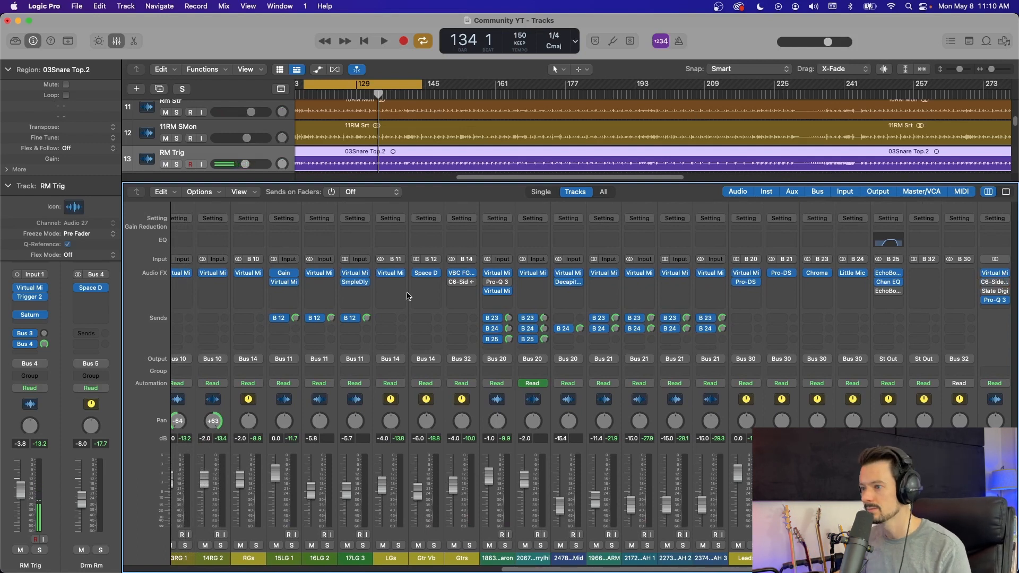
{"action": "left_click", "coordinate": [452, 283]}
{"action": "left_click", "coordinate": [462, 283]}
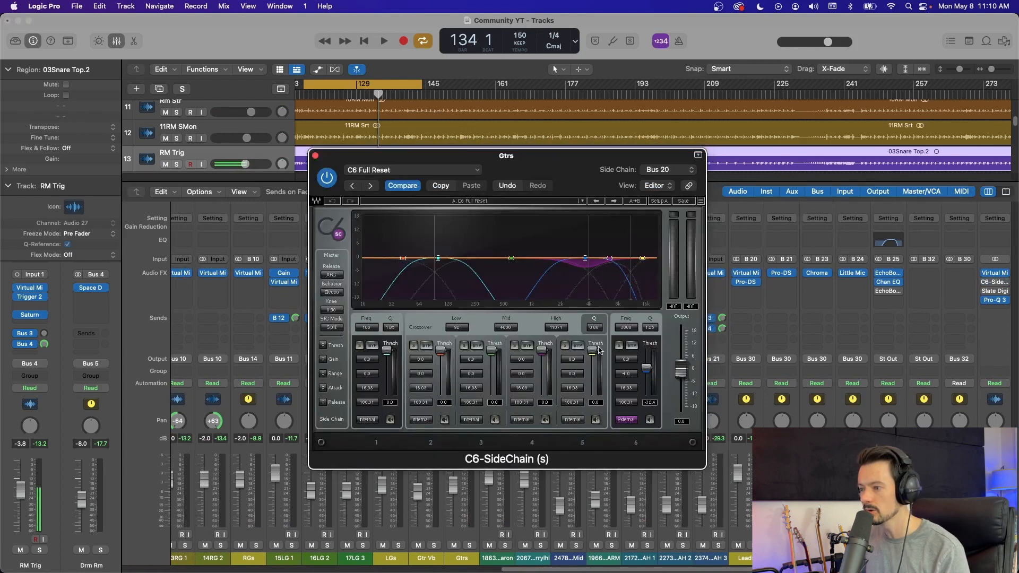
Step: Solo floating band 6 in the Gtrs C6 and audition it during playback with the Gtrs and Leads channels soloed, then stop
{"action": "left_click", "coordinate": [619, 346]}
{"action": "key", "text": "space"}
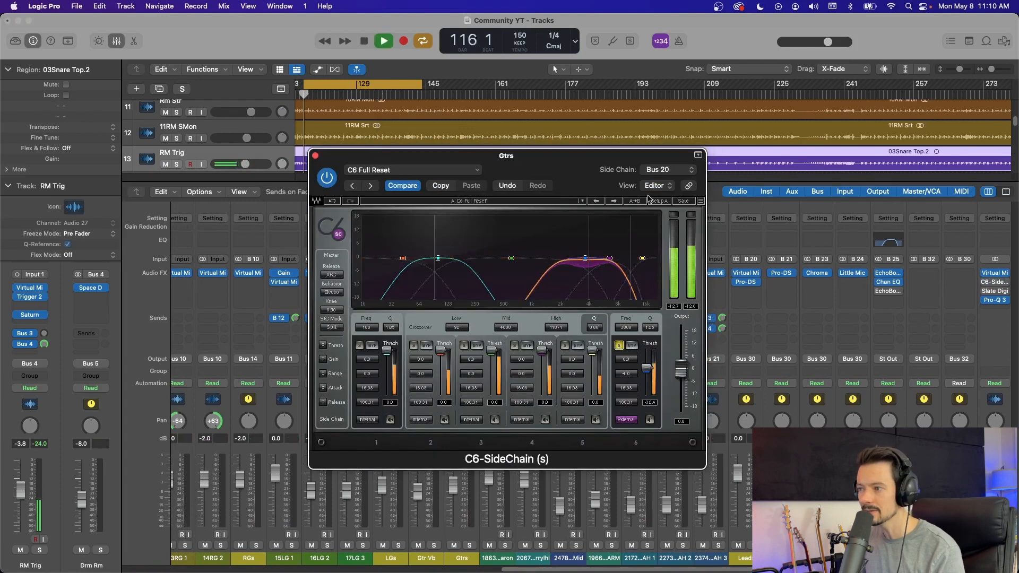
{"action": "left_click_drag", "start_coordinate": [576, 168], "coordinate": [419, 42]}
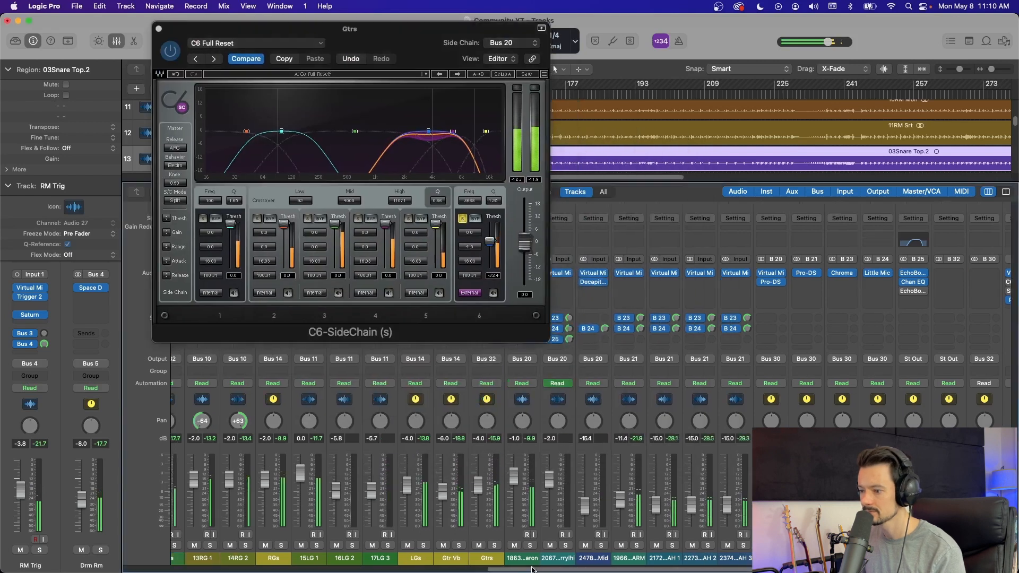
{"action": "left_click", "coordinate": [537, 571]}
{"action": "left_click", "coordinate": [656, 570]}
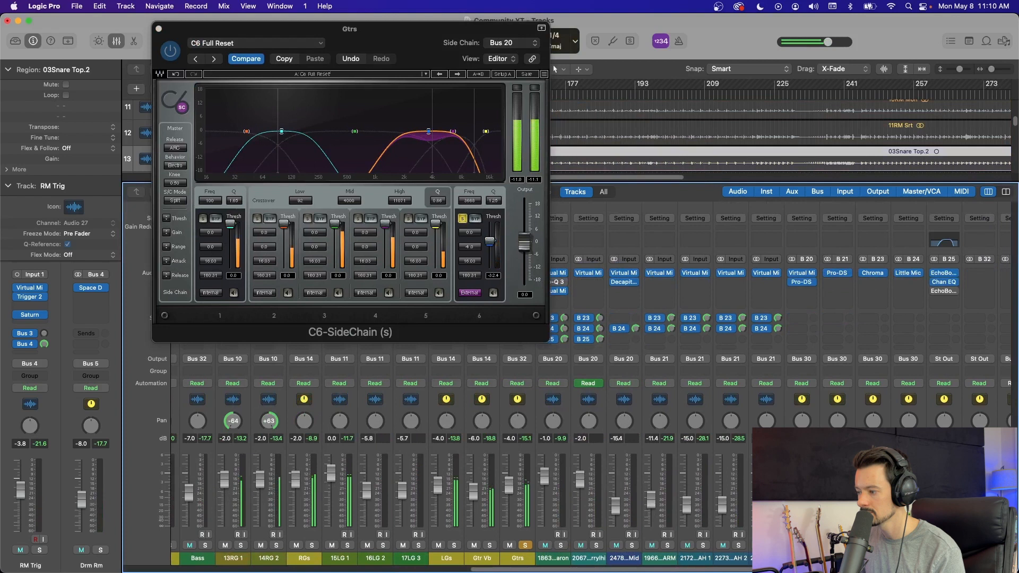
{"action": "scroll", "coordinate": [590, 393], "scroll_direction": "right", "scroll_amount": 4}
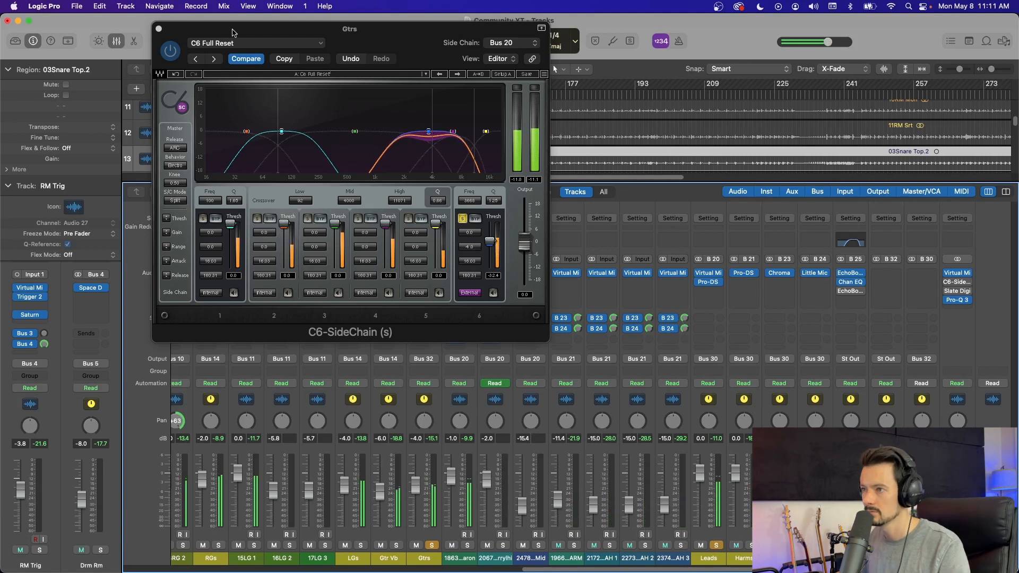
{"action": "key", "text": "space"}
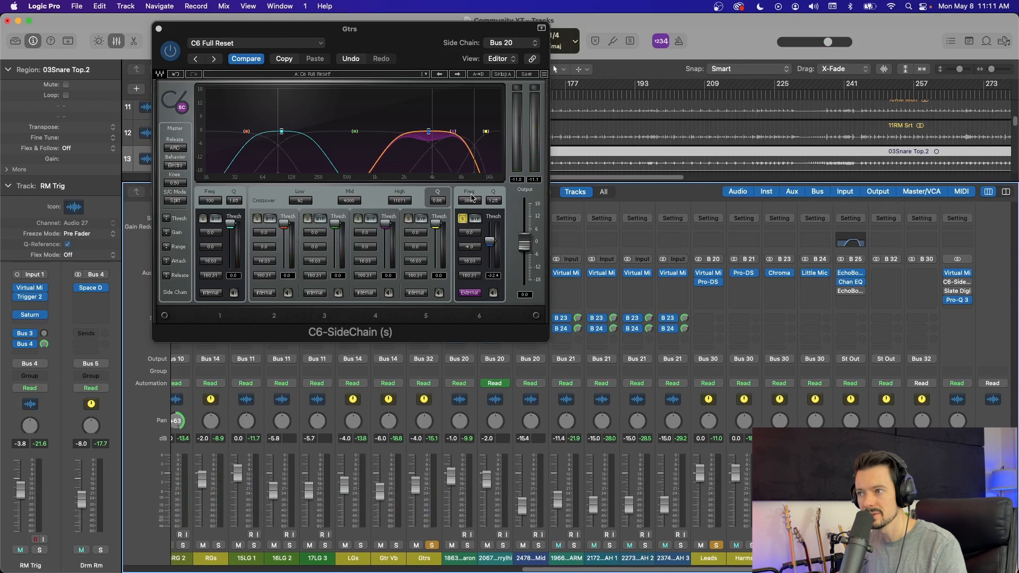
Step: During playback, shift the Gtrs C6's floating band 6 up to about 4.3 kHz and toggle its solo off and on
{"action": "left_click", "coordinate": [465, 219]}
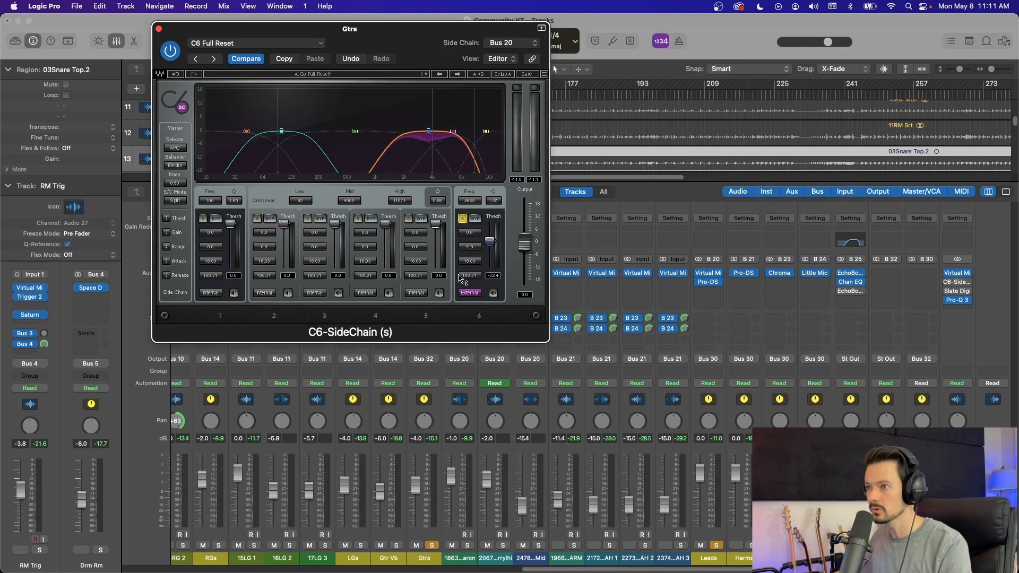
{"action": "key", "text": "space"}
{"action": "mouse_move", "coordinate": [429, 131]}
{"action": "left_mouse_down"}
{"action": "mouse_move", "coordinate": [416, 113]}
{"action": "mouse_move", "coordinate": [434, 114]}
{"action": "mouse_move", "coordinate": [435, 131]}
{"action": "left_mouse_up"}
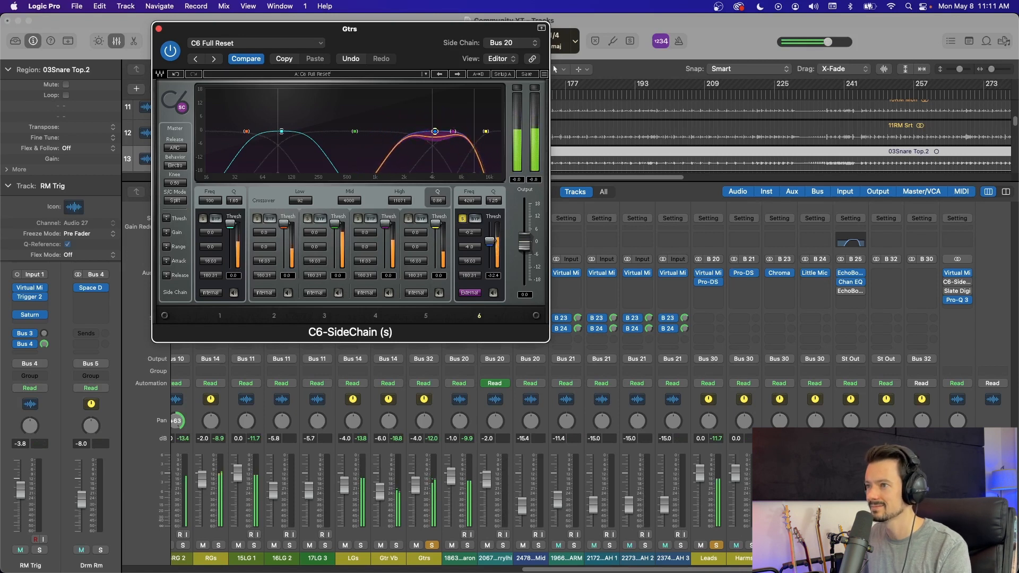
{"action": "left_click", "coordinate": [462, 218]}
{"action": "left_click", "coordinate": [463, 219]}
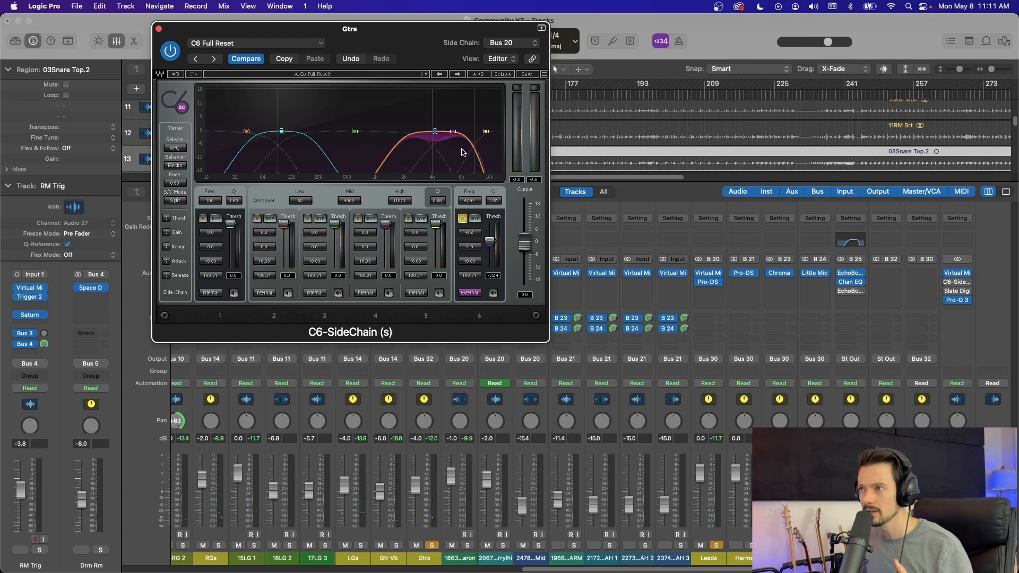
Step: Inspect the Gtrs C6's side-chain source list, keeping the lead vocal Bus 20, and check band 6's Internal/External side-chain setting
{"action": "left_click", "coordinate": [507, 41]}
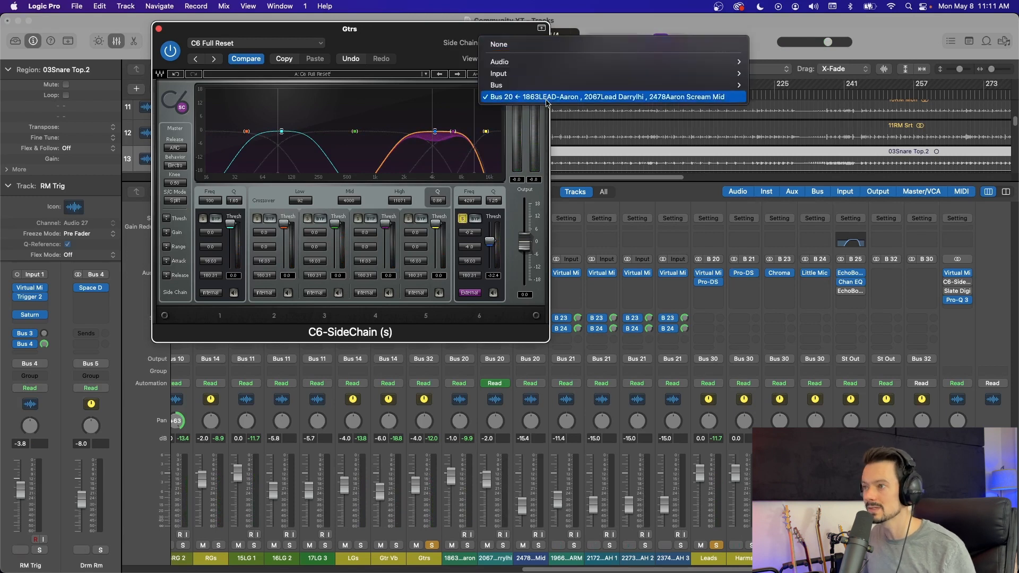
{"action": "left_click", "coordinate": [414, 40]}
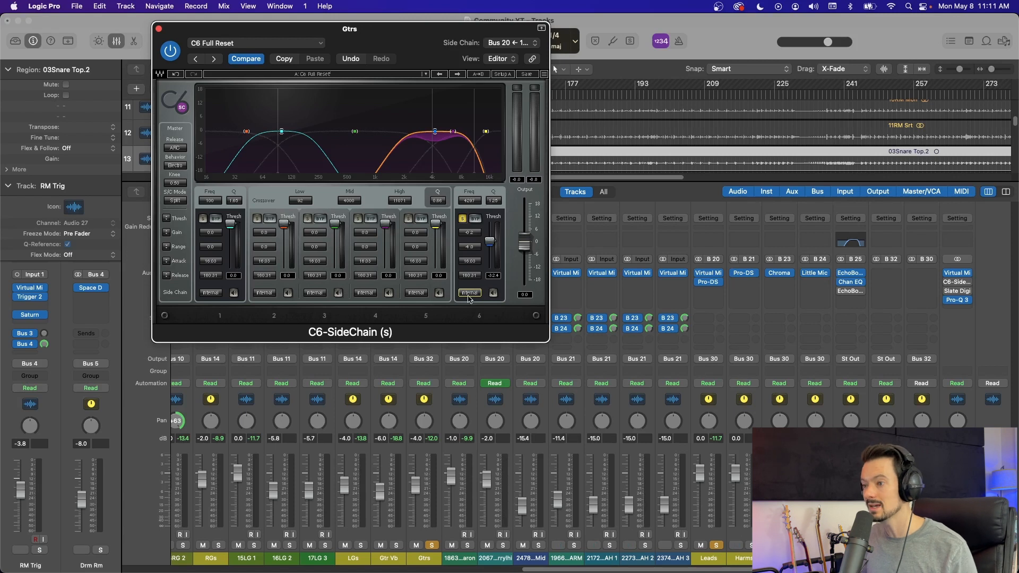
{"action": "left_click", "coordinate": [514, 48]}
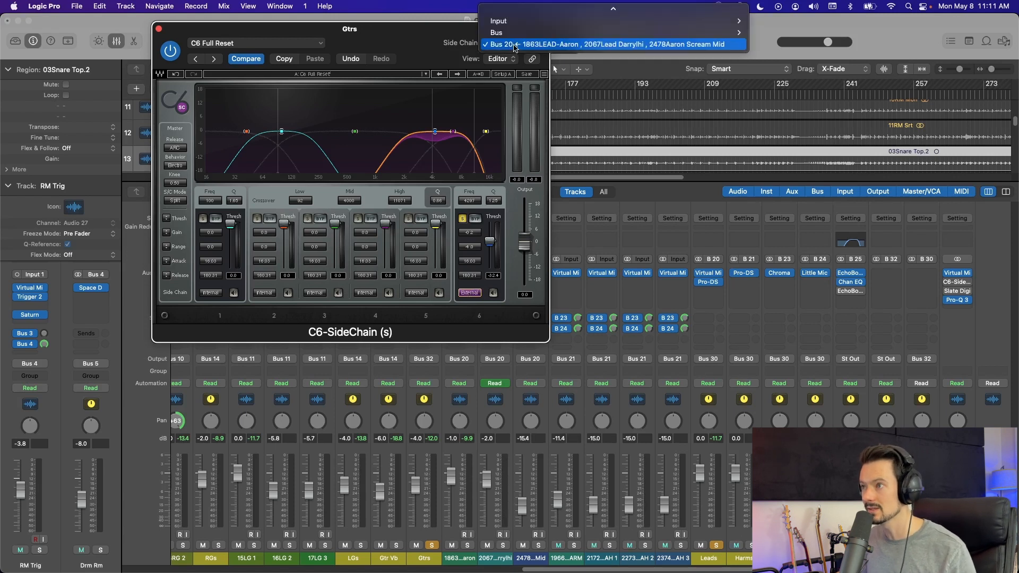
{"action": "left_click", "coordinate": [455, 47]}
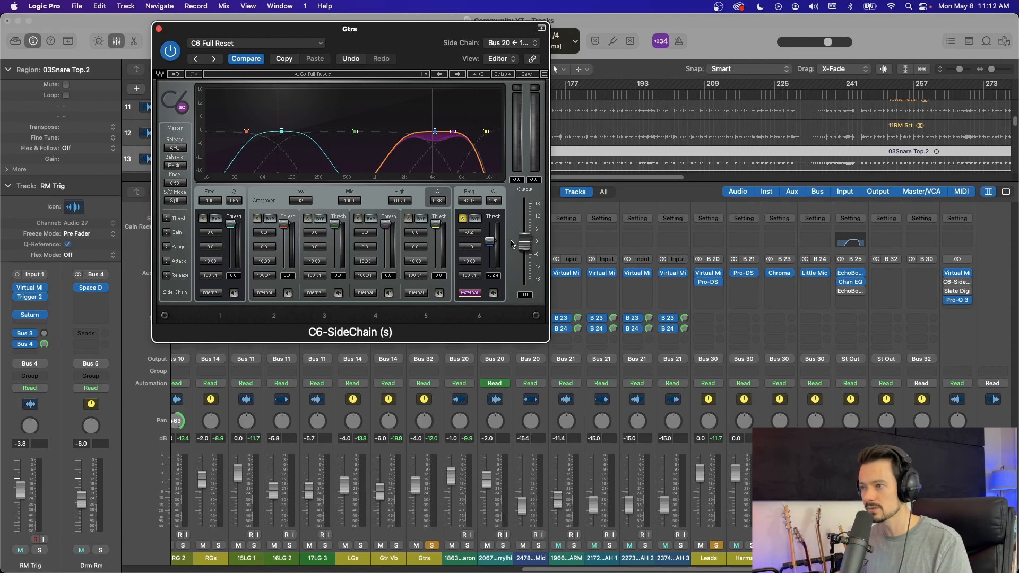
Step: Play the soloed guitars and lead vocals and fine-tune the threshold and range of the C6's floating band 6
{"action": "key", "text": "space"}
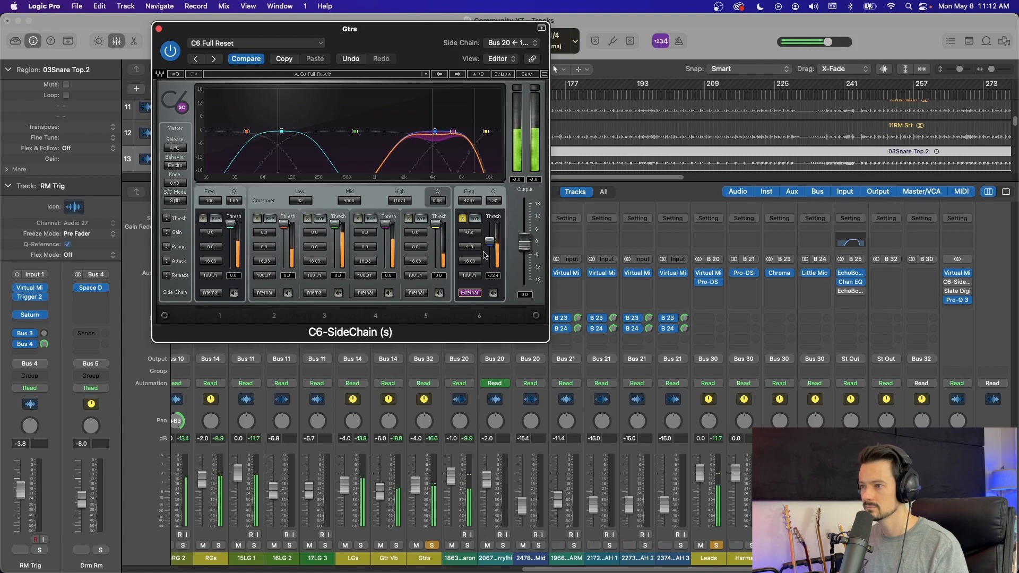
{"action": "left_click_drag", "start_coordinate": [489, 241], "coordinate": [473, 252]}
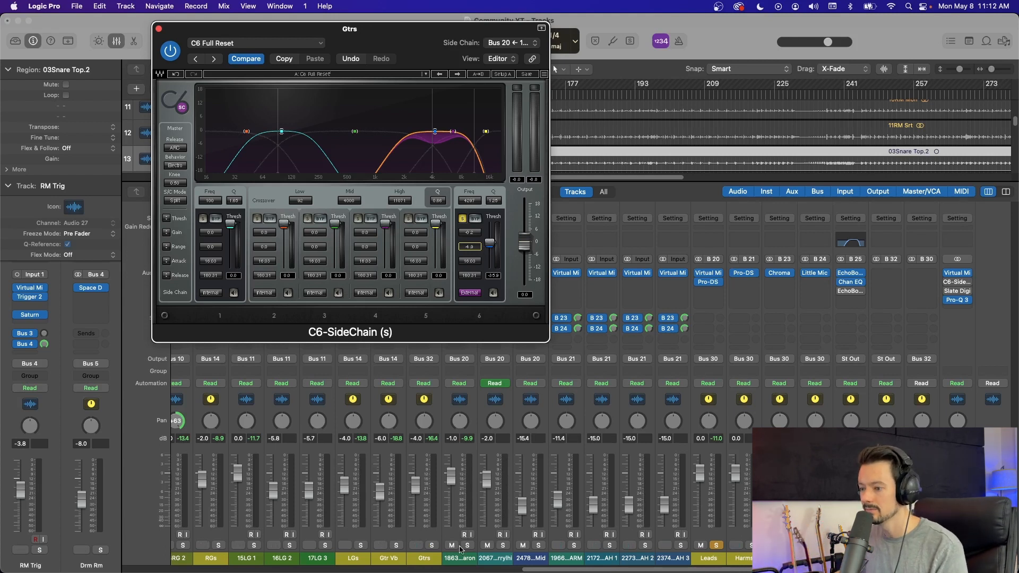
Step: Release the Leads solo, compare the full mix with the Gtrs C6 bypassed and active, and close the plug-in
{"action": "left_click", "coordinate": [716, 546]}
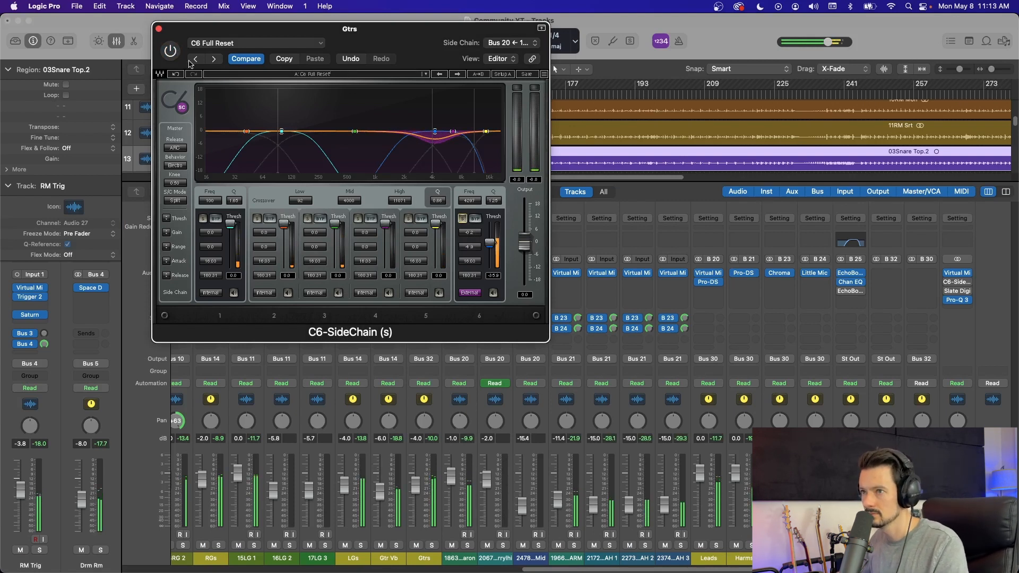
{"action": "left_click", "coordinate": [173, 53]}
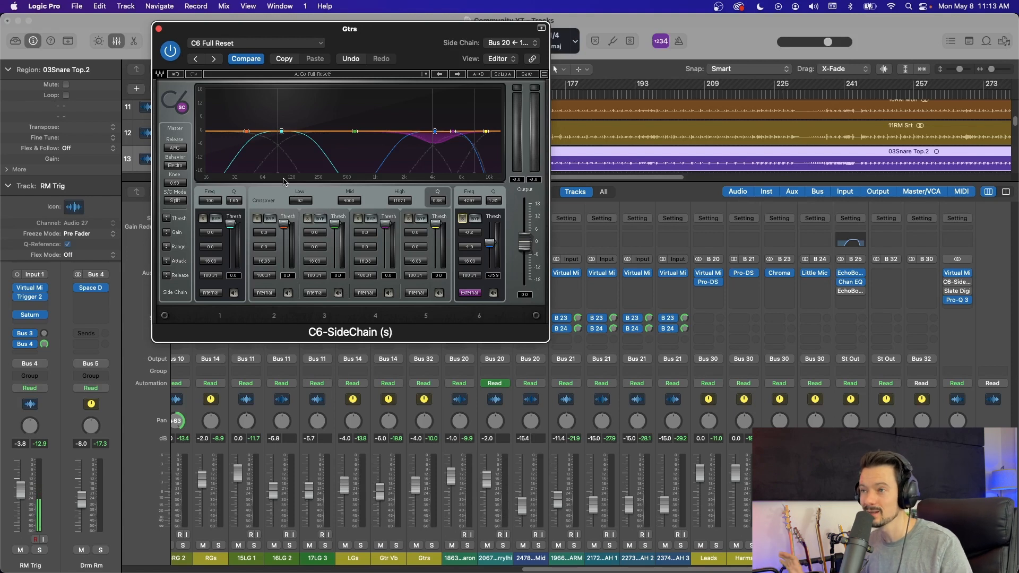
{"action": "left_click", "coordinate": [160, 29]}
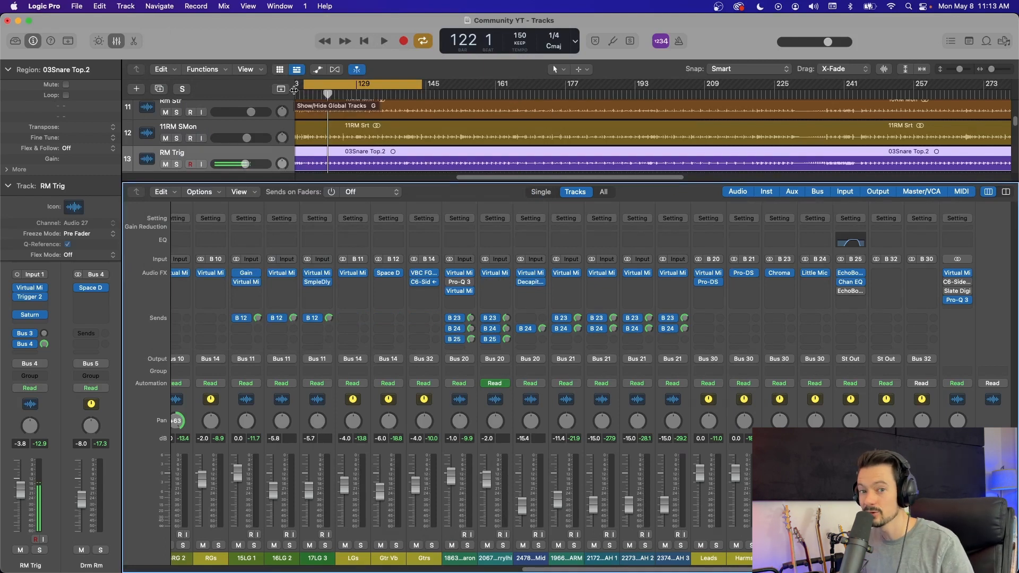
Step: Open Pro-Q 3 on the Stereo Out channel, examine the mix's frequency spectrum during playback, stop and close the equalizer
{"action": "left_click", "coordinate": [959, 301]}
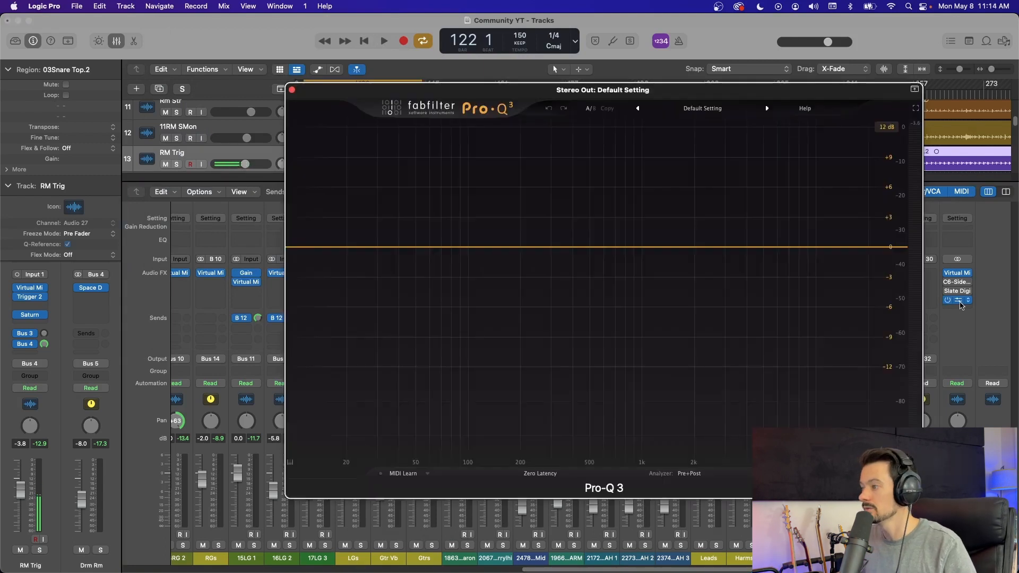
{"action": "left_click", "coordinate": [848, 87]}
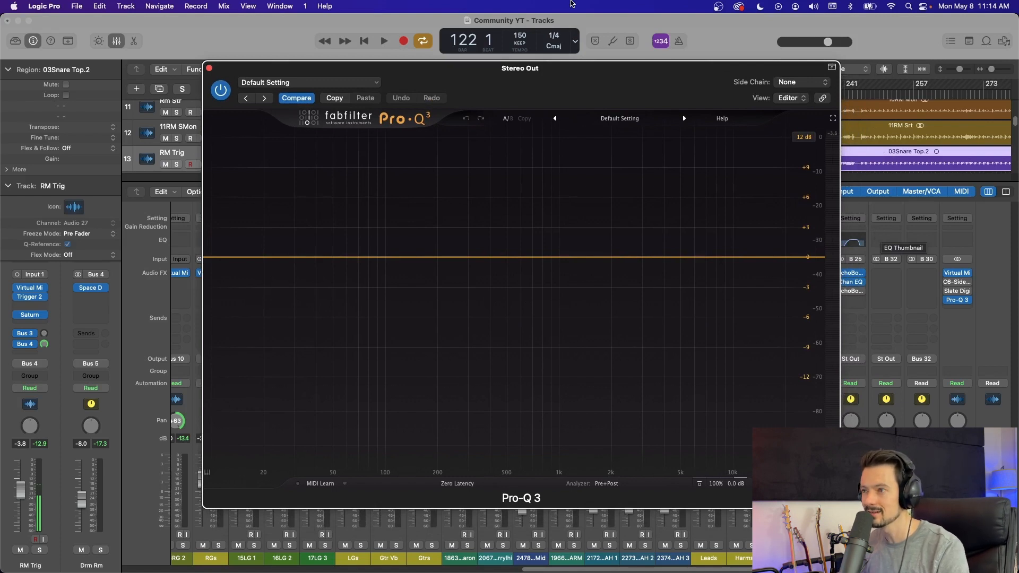
{"action": "key", "text": "space"}
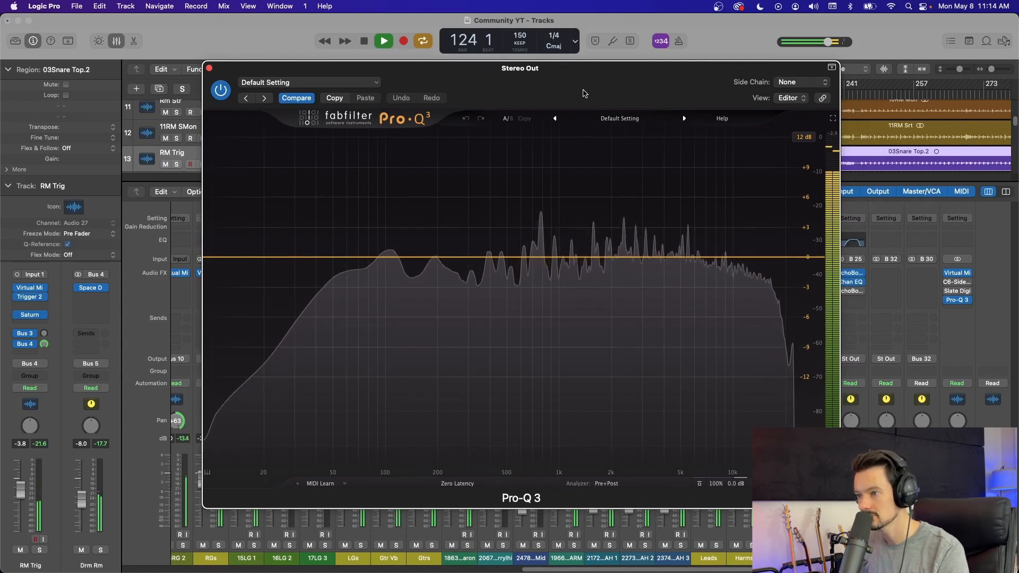
{"action": "key", "text": "space"}
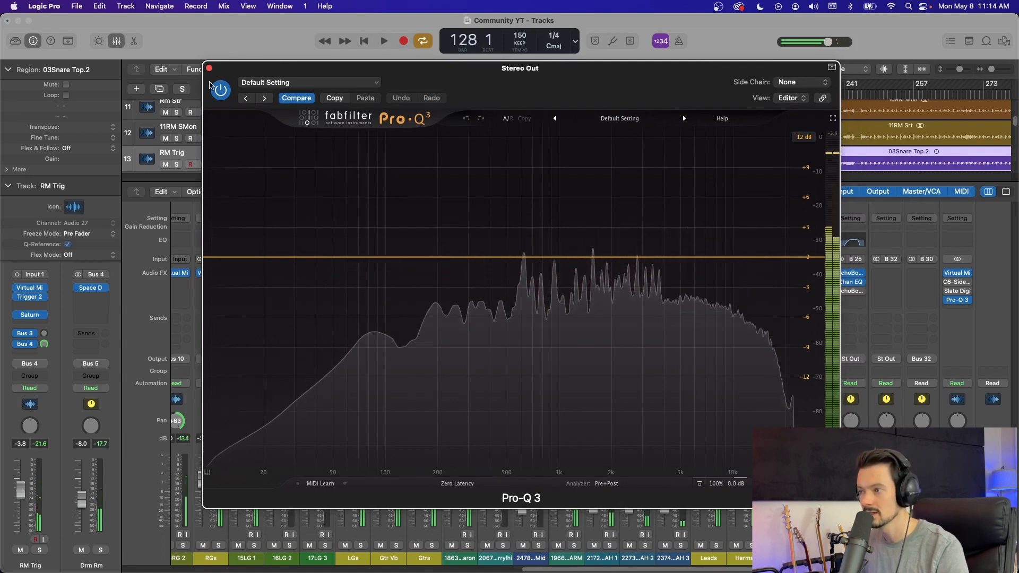
{"action": "left_click", "coordinate": [209, 68]}
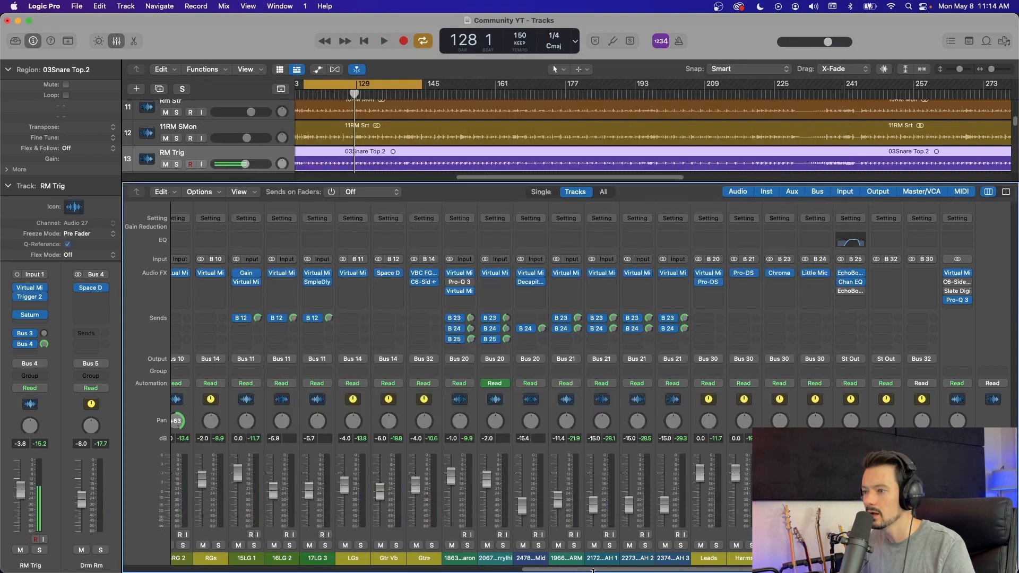
Step: Solo the first lead vocal channel, open its Pro-Q 3, and shift the low cut band to about 114 Hz
{"action": "left_click", "coordinate": [466, 545]}
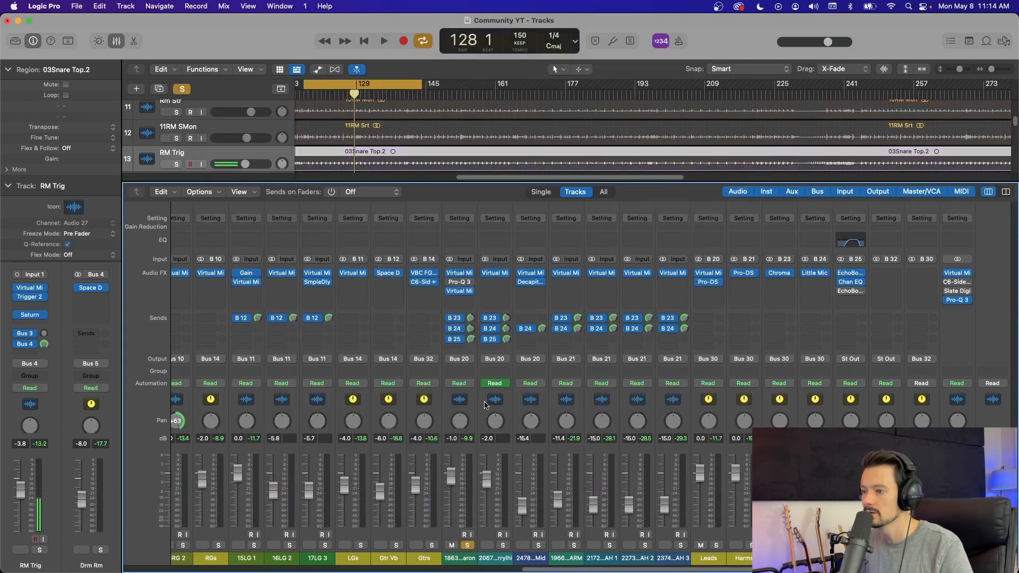
{"action": "left_click", "coordinate": [450, 284]}
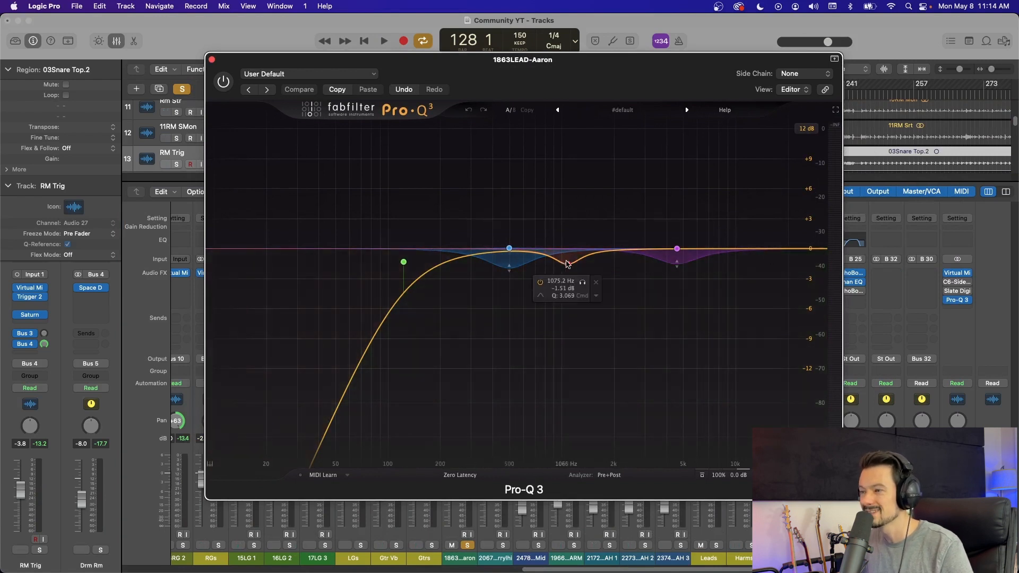
{"action": "left_click_drag", "start_coordinate": [404, 263], "coordinate": [399, 249]}
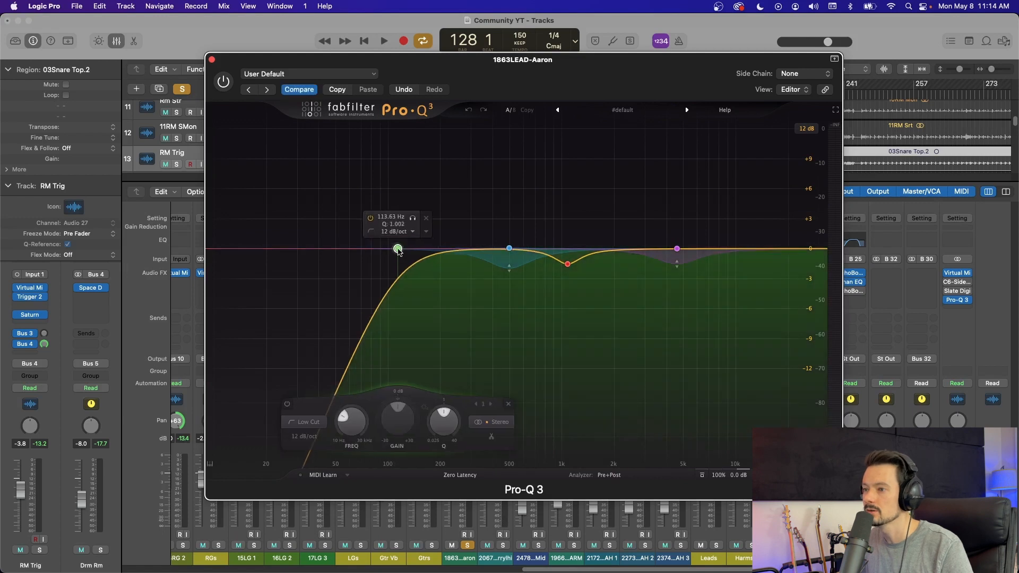
Step: Change the lead vocal's low cut band to a Notch at about 158 Hz with a 12 dB/oct slope
{"action": "left_click", "coordinate": [370, 232]}
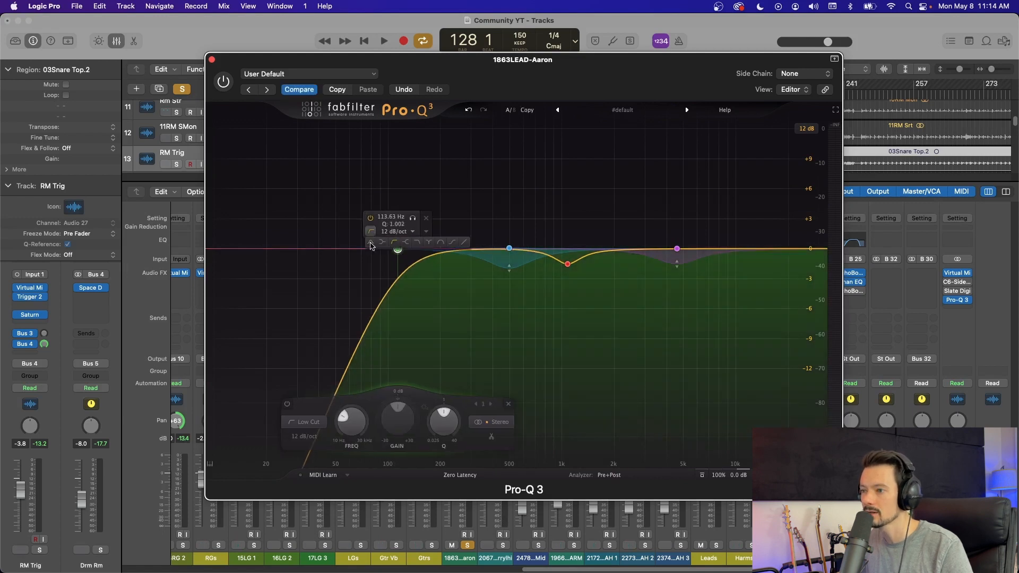
{"action": "left_click", "coordinate": [429, 243]}
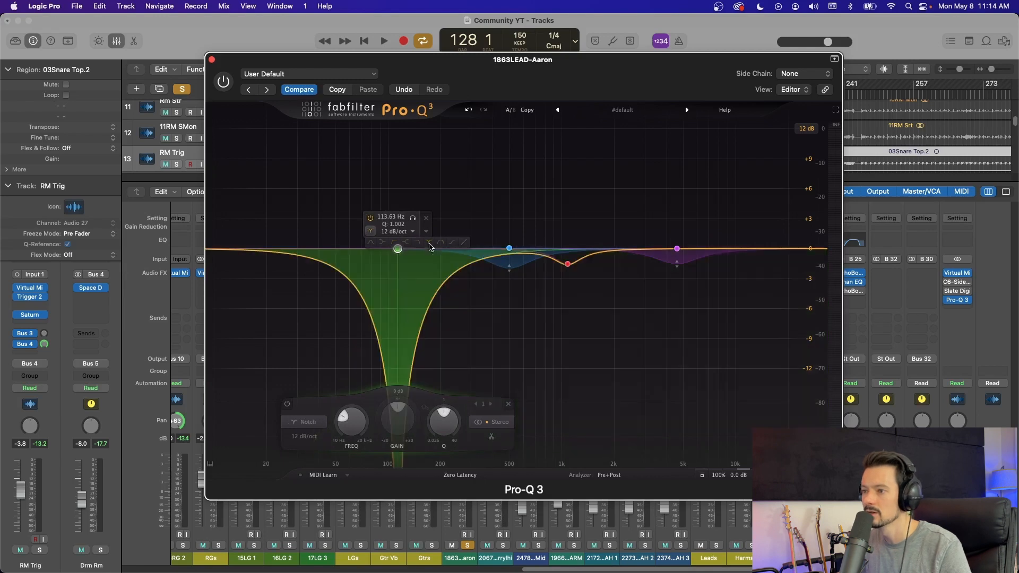
{"action": "left_click_drag", "start_coordinate": [398, 248], "coordinate": [423, 248]}
{"action": "left_click", "coordinate": [437, 232]}
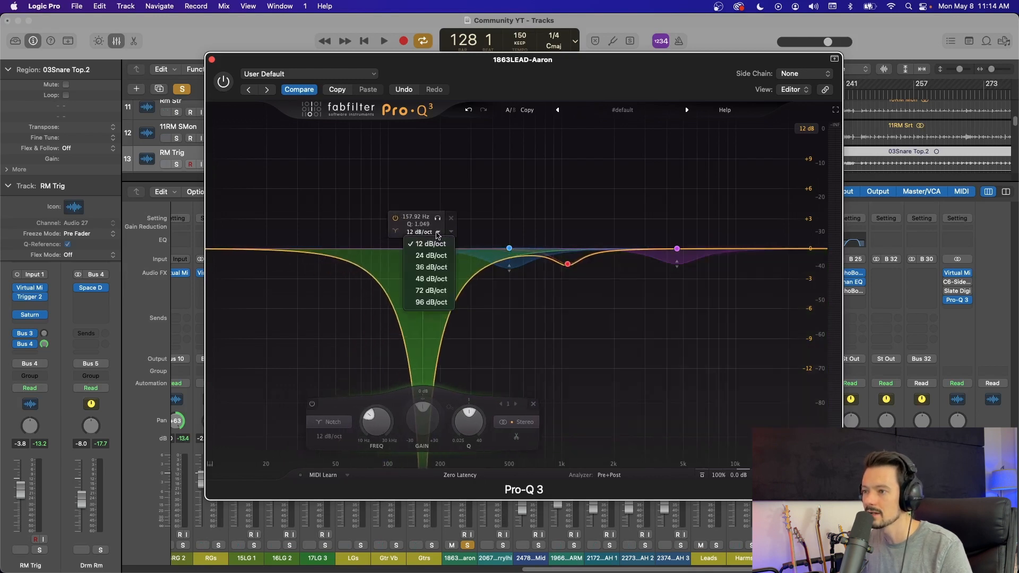
{"action": "left_click", "coordinate": [424, 244]}
Step: Try the Bell shape on the 158 Hz band, and return the band to Low Cut
{"action": "left_click", "coordinate": [396, 232]}
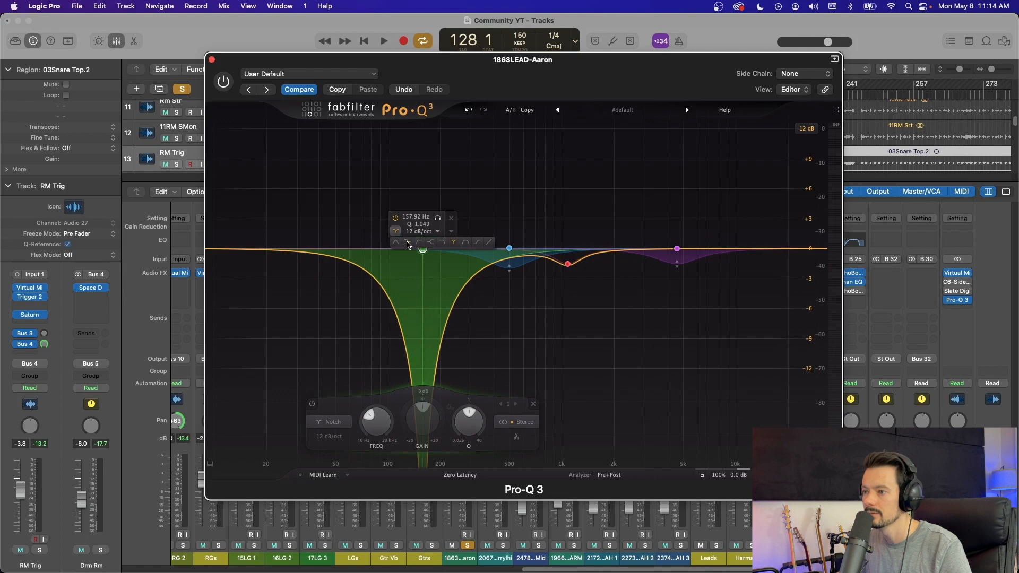
{"action": "left_click", "coordinate": [397, 243]}
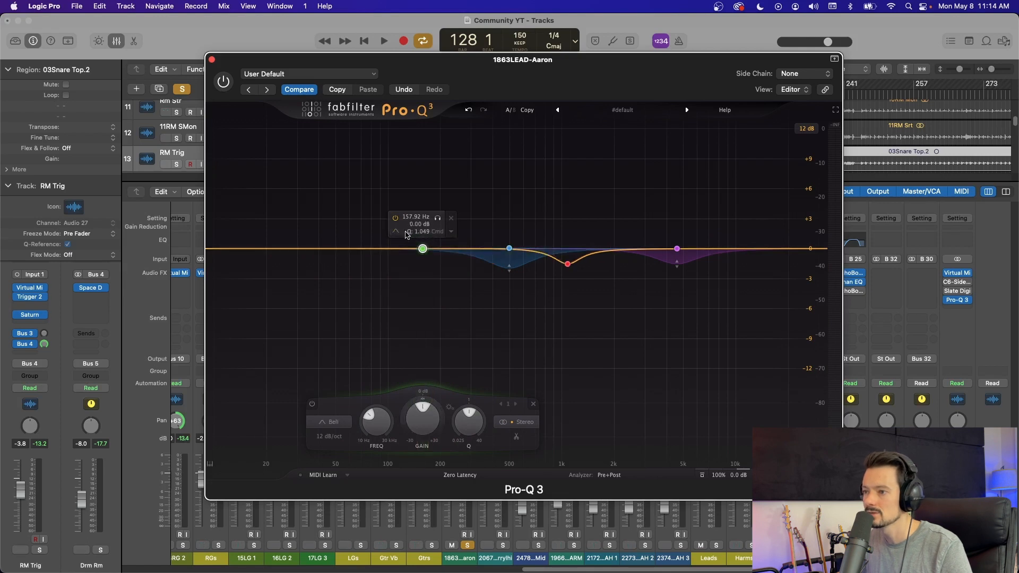
{"action": "left_click", "coordinate": [396, 232]}
{"action": "left_click", "coordinate": [413, 243]}
Step: Try a 30 dB/oct slope on the low cut band, and restore its slope to 12 dB/oct
{"action": "left_click", "coordinate": [433, 228]}
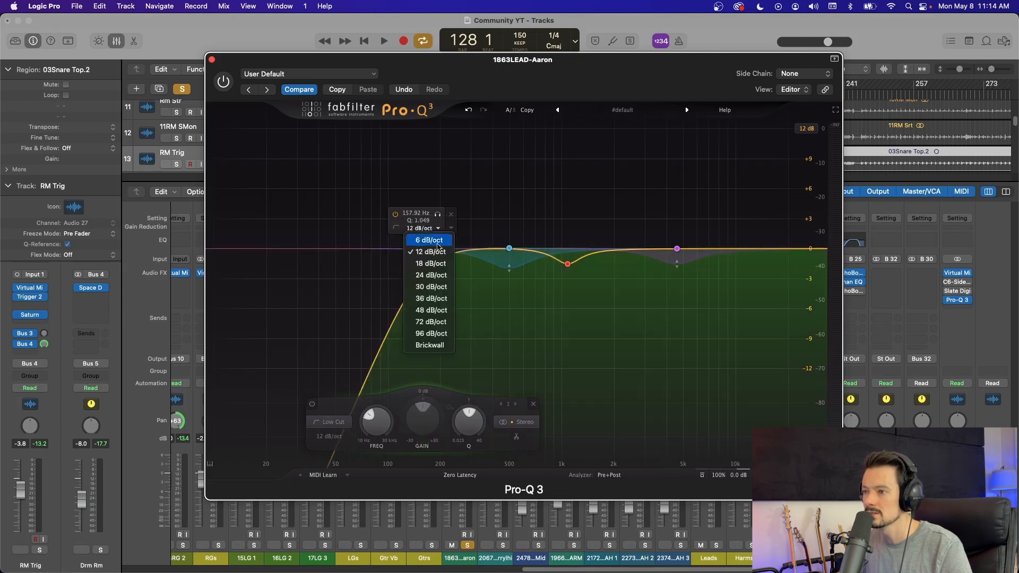
{"action": "left_click", "coordinate": [431, 286]}
{"action": "left_click", "coordinate": [431, 228]}
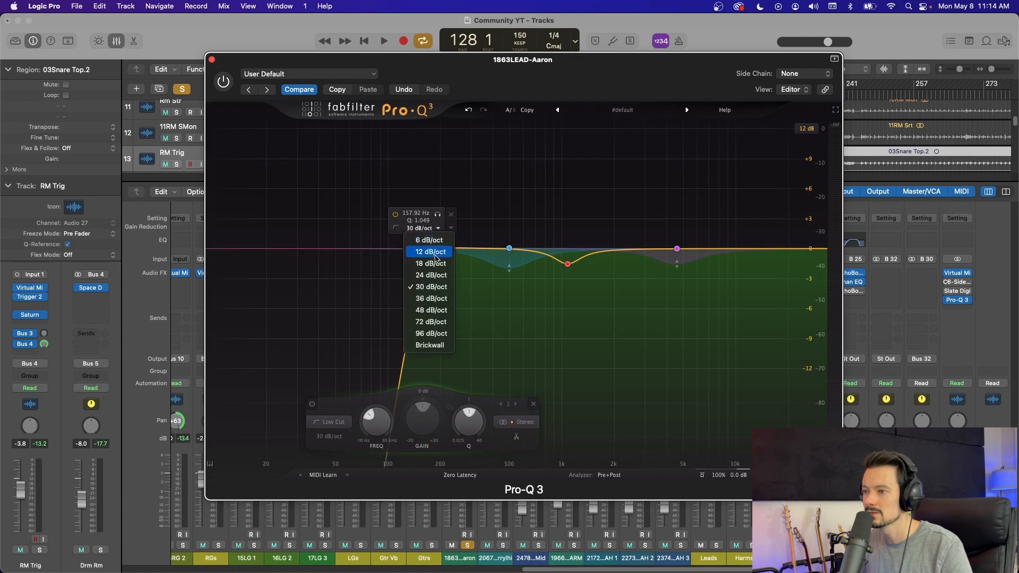
{"action": "left_click", "coordinate": [436, 255]}
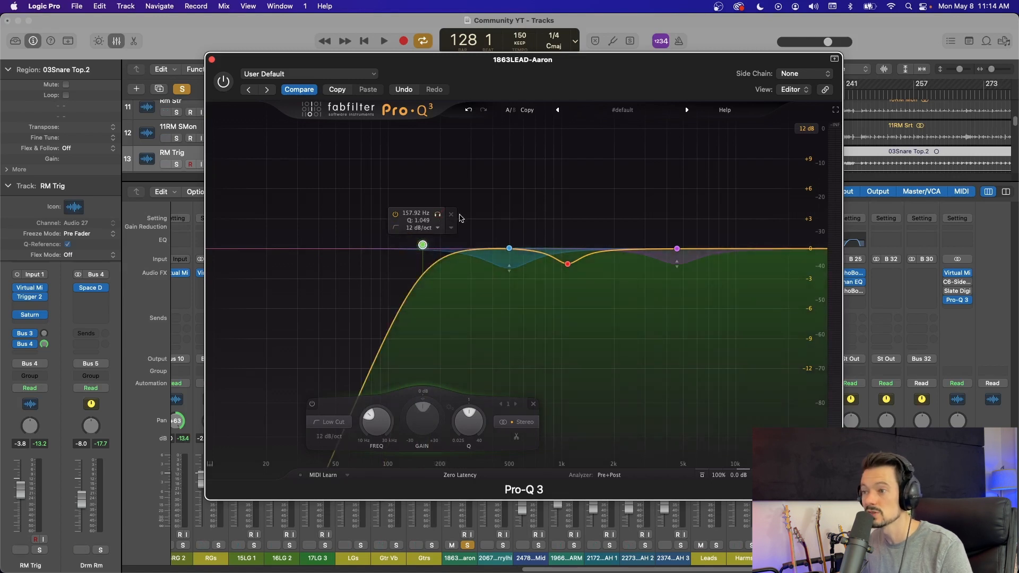
Step: Play the lead vocal, audition the part the low cut removes, and shift the cut to about 149 Hz
{"action": "left_click", "coordinate": [437, 217]}
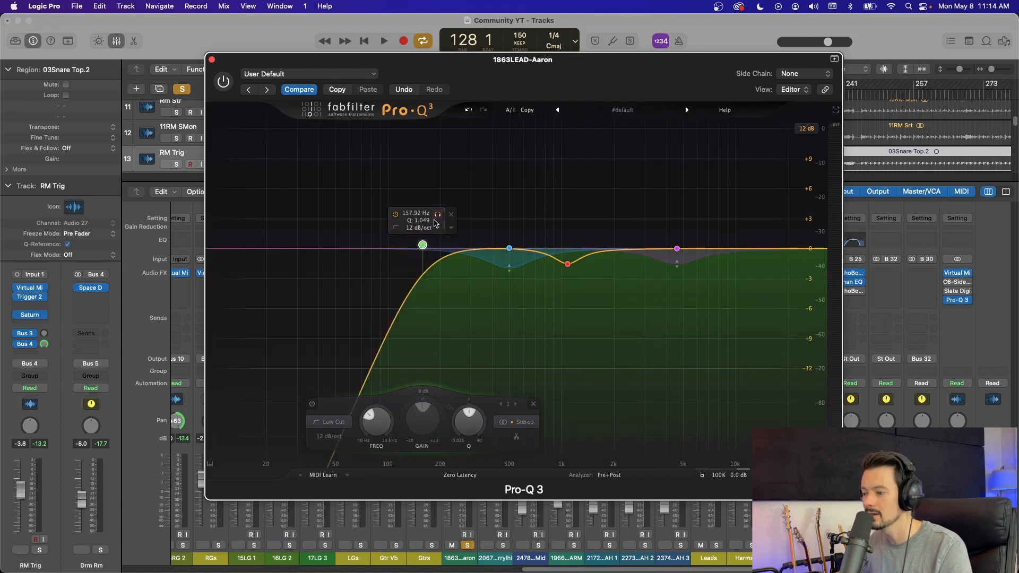
{"action": "key", "text": "space"}
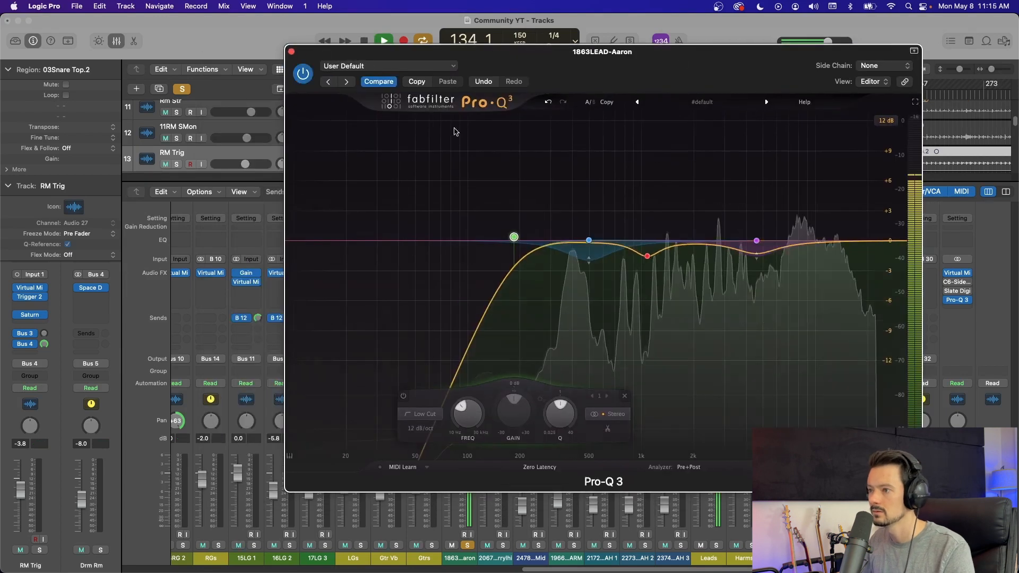
{"action": "mouse_move", "coordinate": [513, 212]}
{"action": "left_mouse_down"}
{"action": "mouse_move", "coordinate": [603, 207]}
{"action": "mouse_move", "coordinate": [515, 211]}
{"action": "left_mouse_up"}
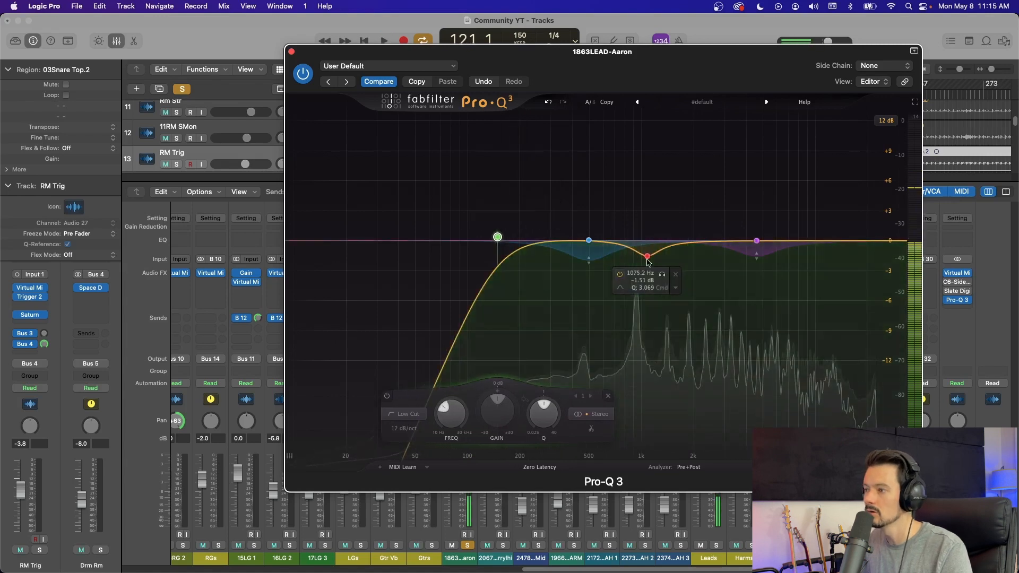
Step: Audition the 1075 Hz bell band in solo during playback and shift it slightly lower in frequency
{"action": "left_click", "coordinate": [663, 277]}
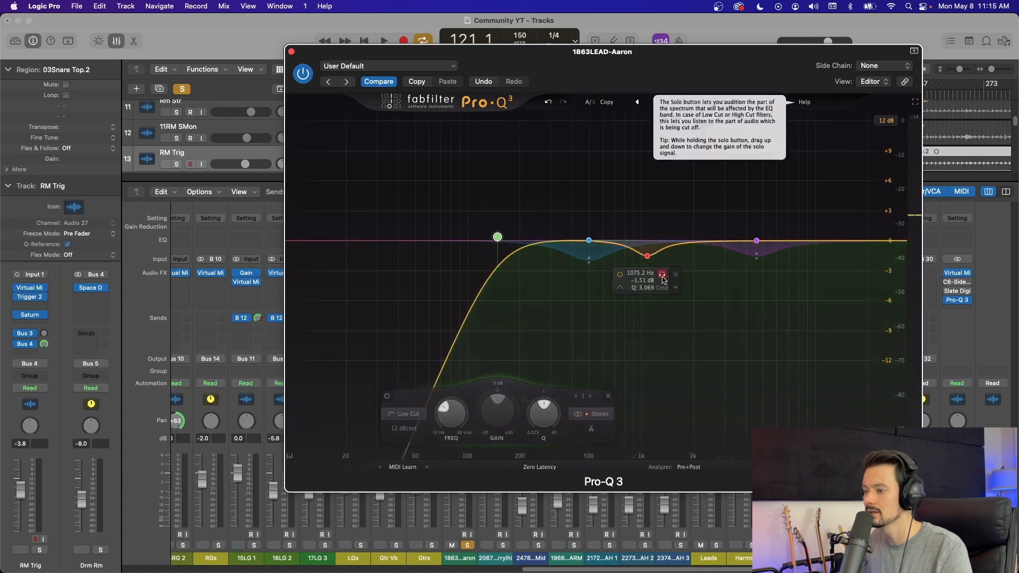
{"action": "mouse_move", "coordinate": [663, 280]}
{"action": "left_mouse_down"}
{"action": "mouse_move", "coordinate": [645, 279]}
{"action": "mouse_move", "coordinate": [670, 279]}
{"action": "mouse_move", "coordinate": [644, 272]}
{"action": "mouse_move", "coordinate": [659, 273]}
{"action": "left_mouse_up"}
{"action": "key", "text": "space"}
{"action": "key", "text": "space"}
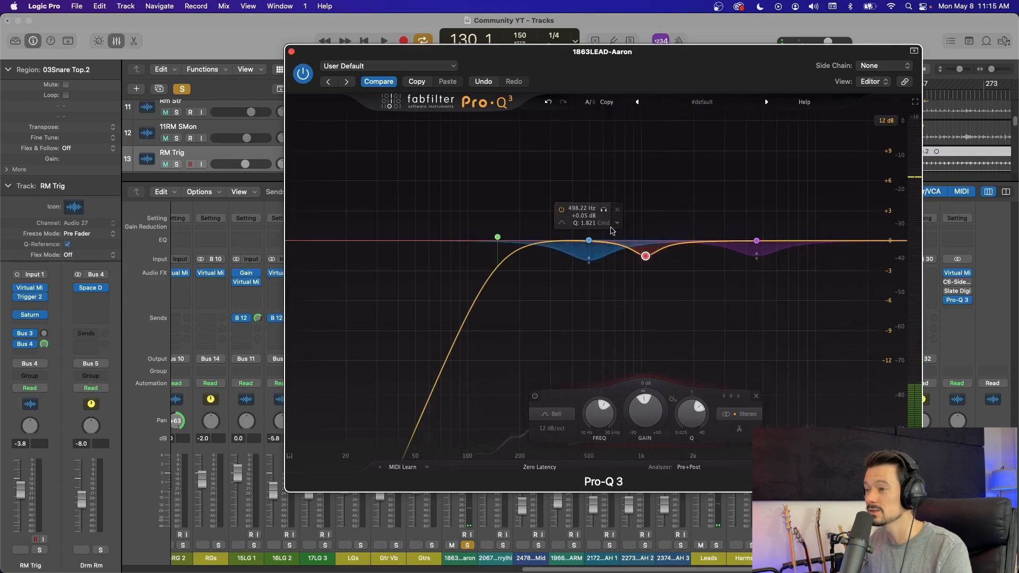
Step: Raise the 498 Hz dynamic band's gain to about +0.34 dB and set its threshold to -21.6 dB
{"action": "left_click", "coordinate": [617, 223]}
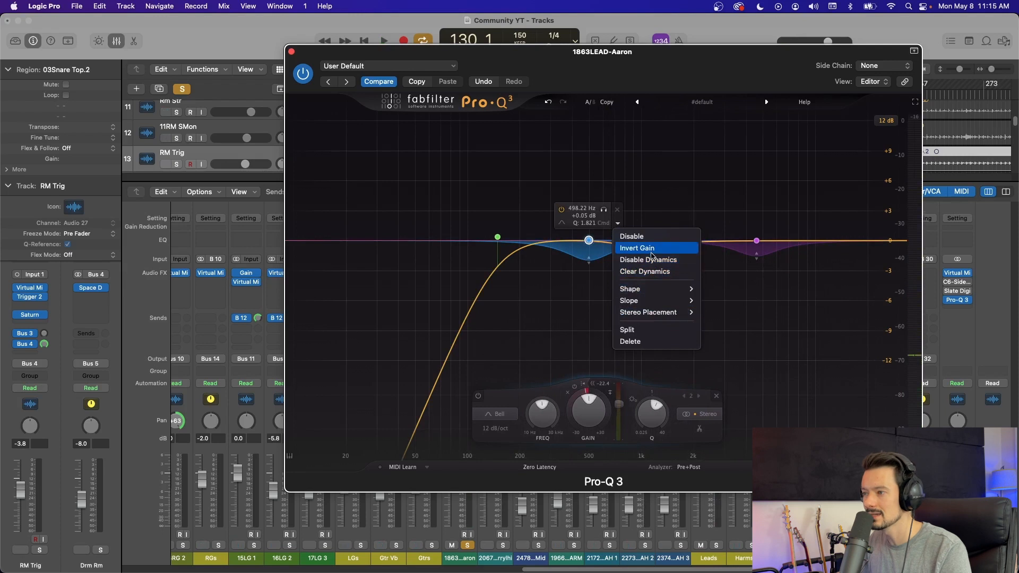
{"action": "left_click", "coordinate": [650, 211]}
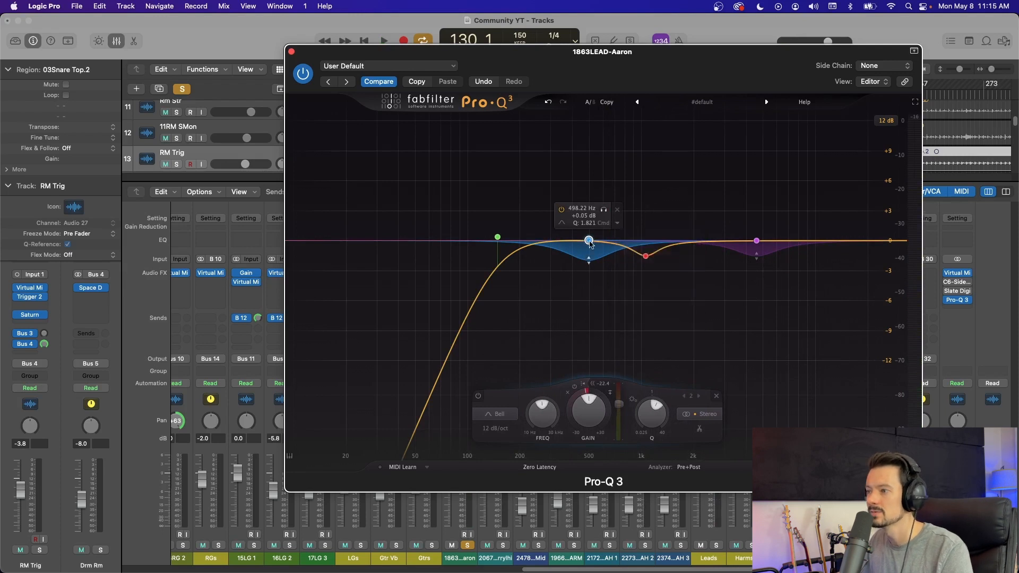
{"action": "mouse_move", "coordinate": [590, 242]}
{"action": "left_mouse_down"}
{"action": "mouse_move", "coordinate": [589, 227]}
{"action": "mouse_move", "coordinate": [588, 314]}
{"action": "mouse_move", "coordinate": [588, 238]}
{"action": "left_mouse_up"}
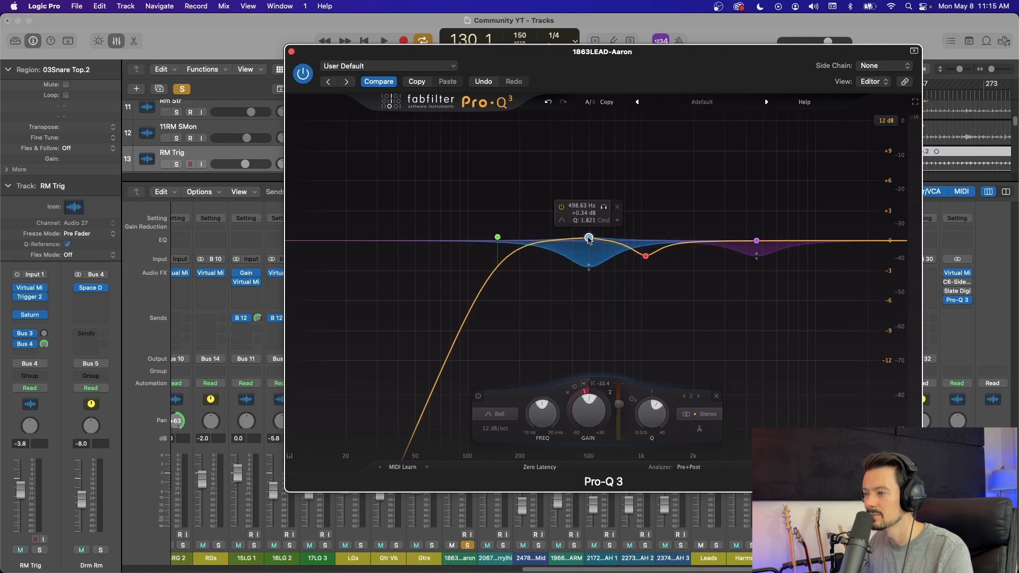
{"action": "left_click", "coordinate": [592, 384]}
{"action": "left_click", "coordinate": [592, 384]}
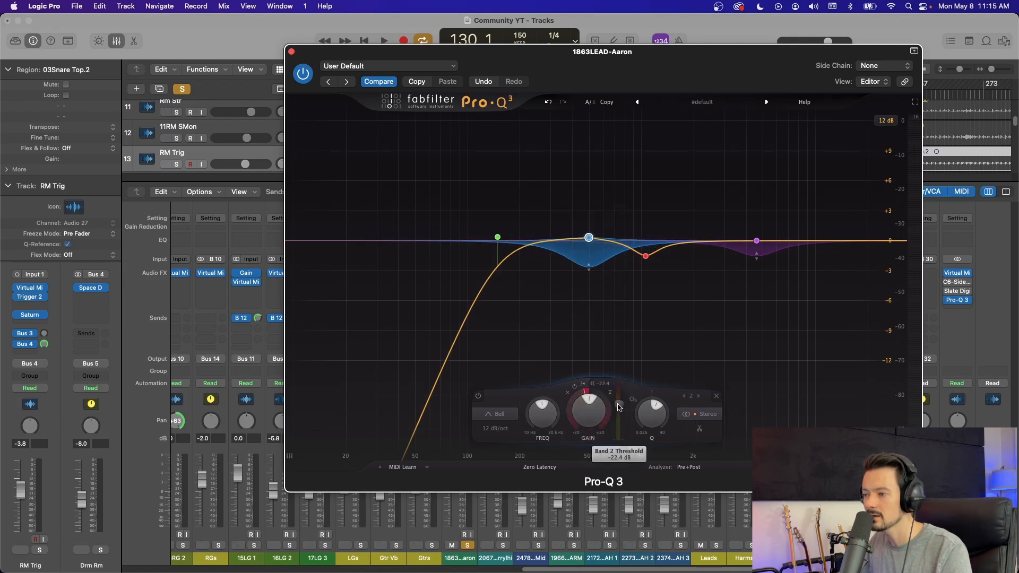
{"action": "left_click_drag", "start_coordinate": [623, 406], "coordinate": [622, 410]}
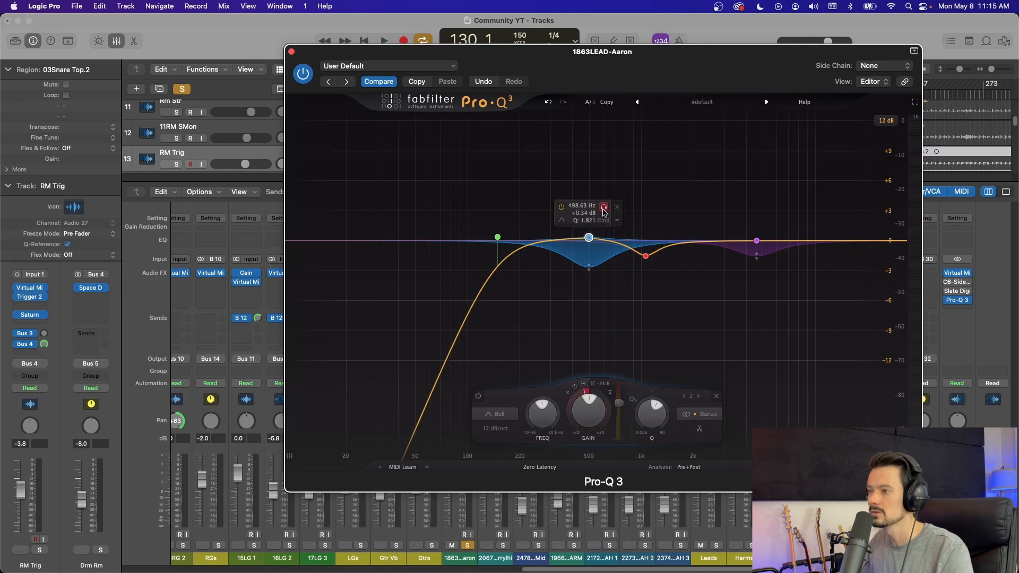
Step: Audition the dynamic band near 500 Hz during playback, lower its threshold to about -26.7 dB and shift it to about 470 Hz
{"action": "key", "text": "space"}
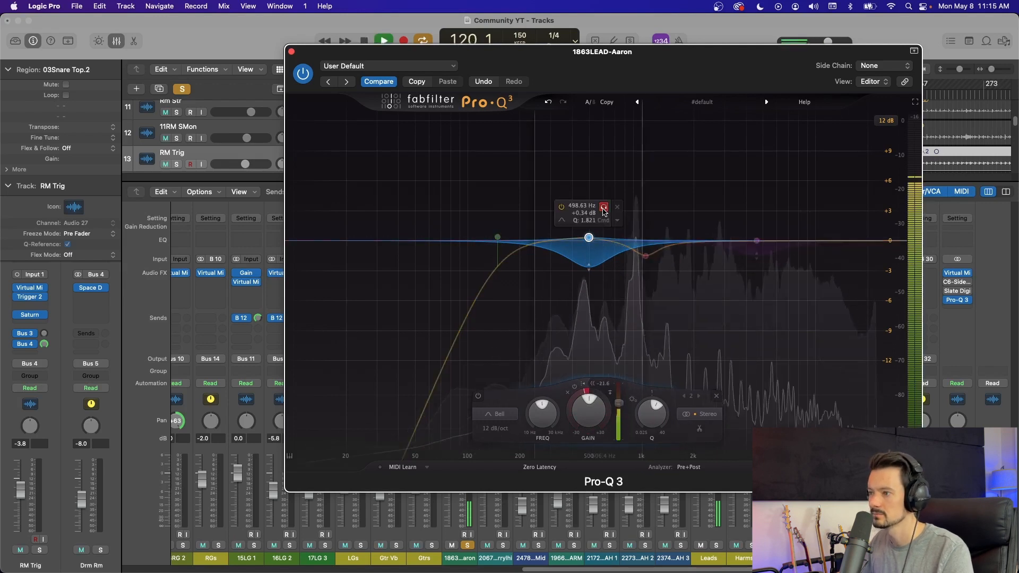
{"action": "left_click_drag", "start_coordinate": [619, 405], "coordinate": [619, 411]}
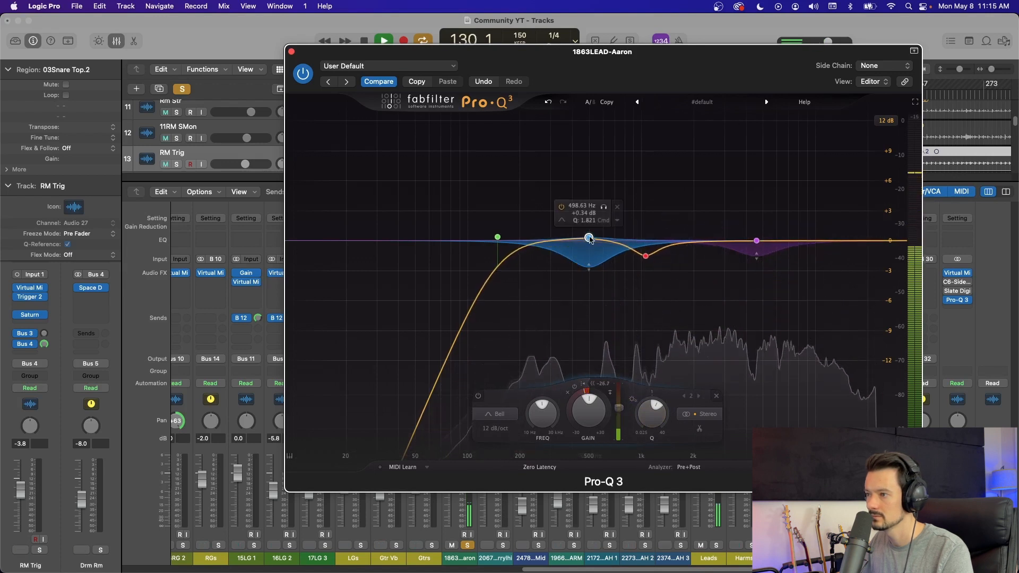
{"action": "left_click_drag", "start_coordinate": [589, 238], "coordinate": [602, 210]}
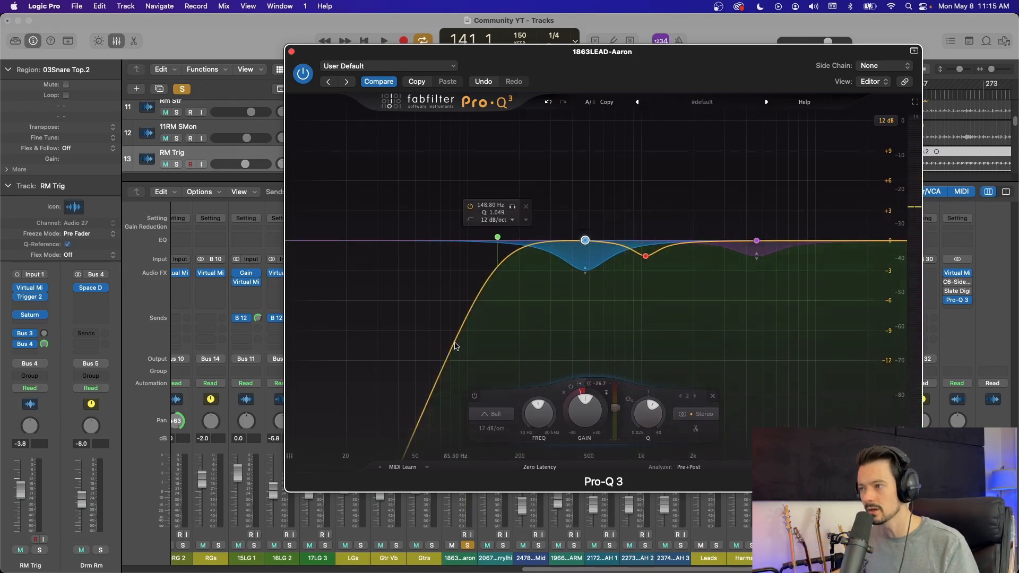
Step: Boost the 470 Hz dynamic band to about +1.29 dB, move it to about 374 Hz, and audition it during playback
{"action": "left_click_drag", "start_coordinate": [585, 242], "coordinate": [585, 233]}
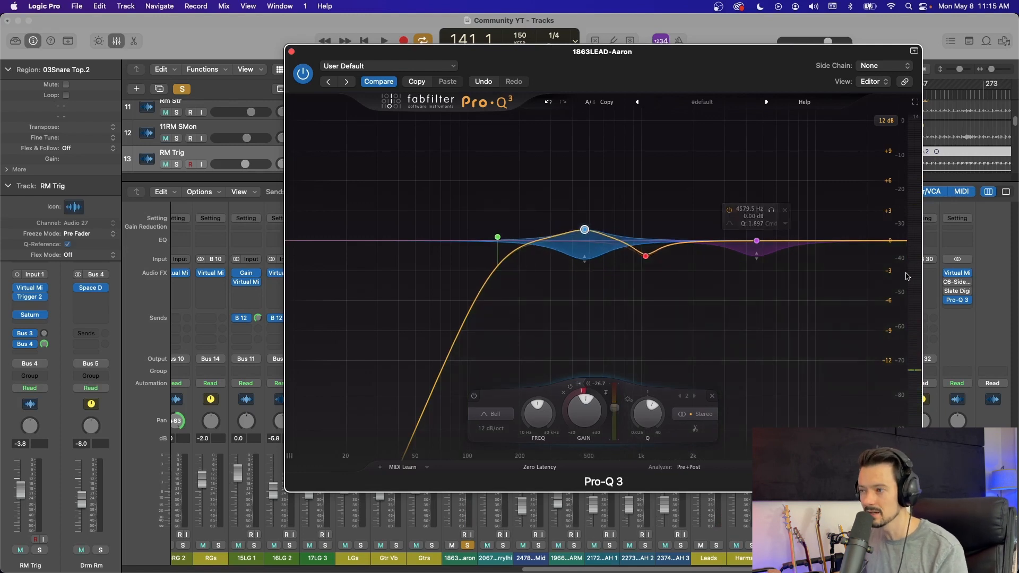
{"action": "key", "text": "space"}
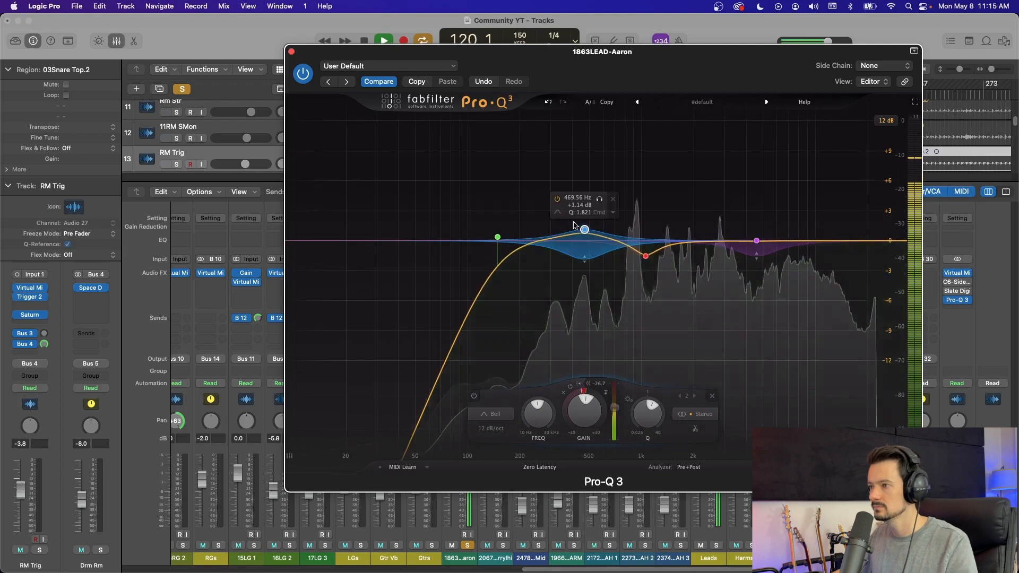
{"action": "left_click_drag", "start_coordinate": [584, 229], "coordinate": [567, 227]}
{"action": "left_click", "coordinate": [581, 199]}
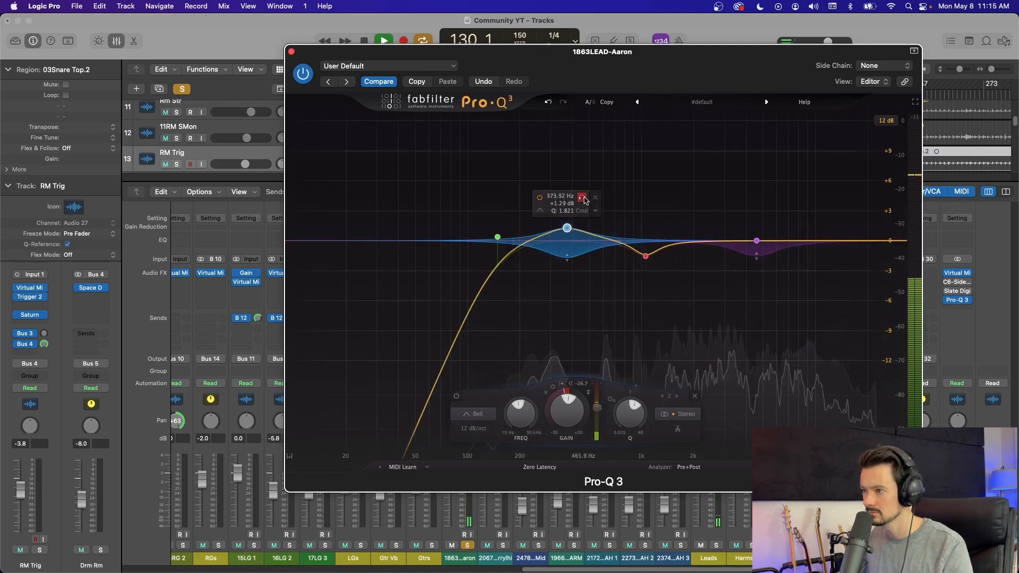
{"action": "left_click", "coordinate": [582, 198]}
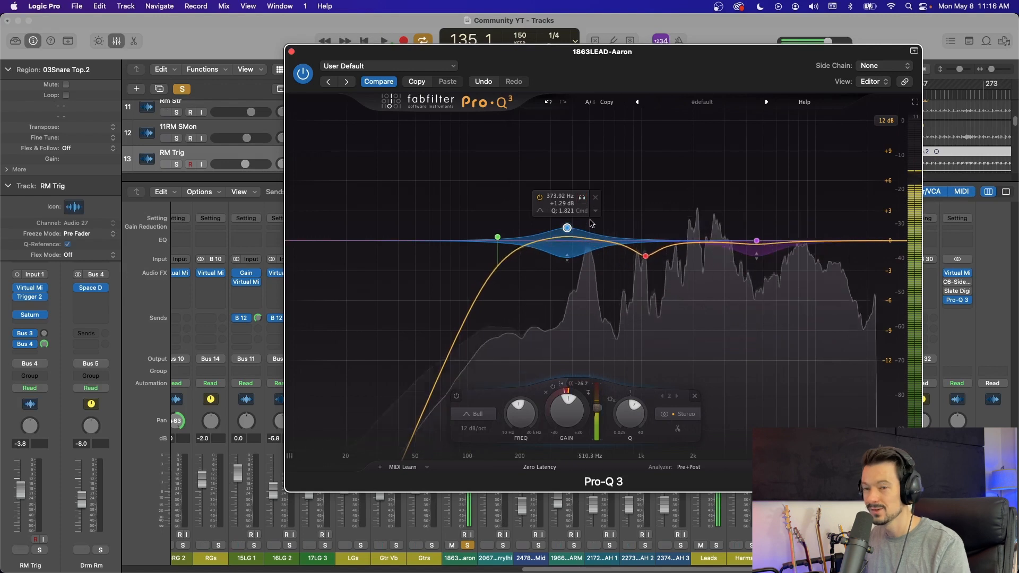
{"action": "key", "text": "space"}
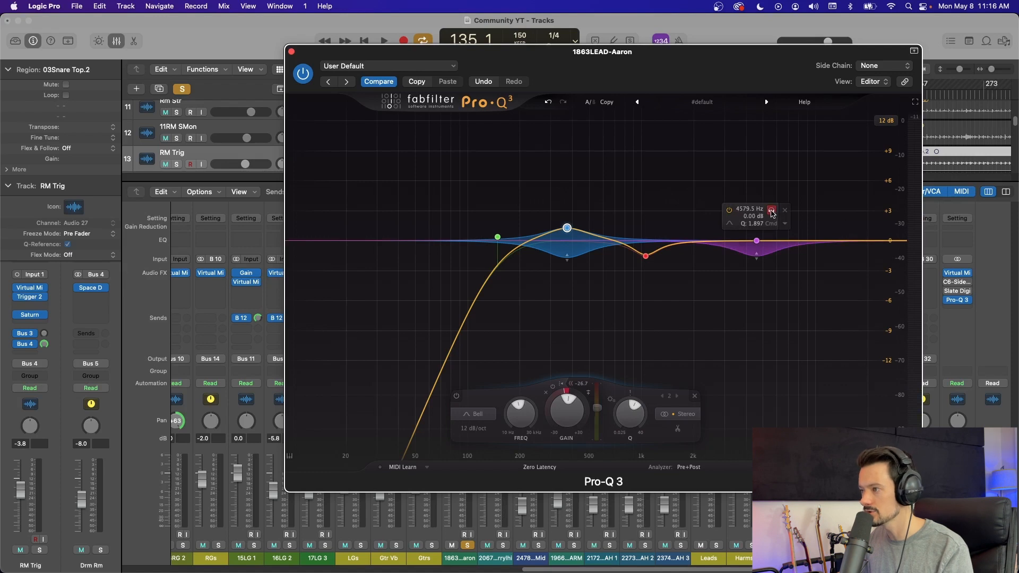
Step: Audition the 4.6 kHz dynamic band in solo during playback and shift it to about 5255 Hz
{"action": "key", "text": "space"}
{"action": "left_click_drag", "start_coordinate": [772, 211], "coordinate": [781, 211]}
{"action": "key", "text": "space"}
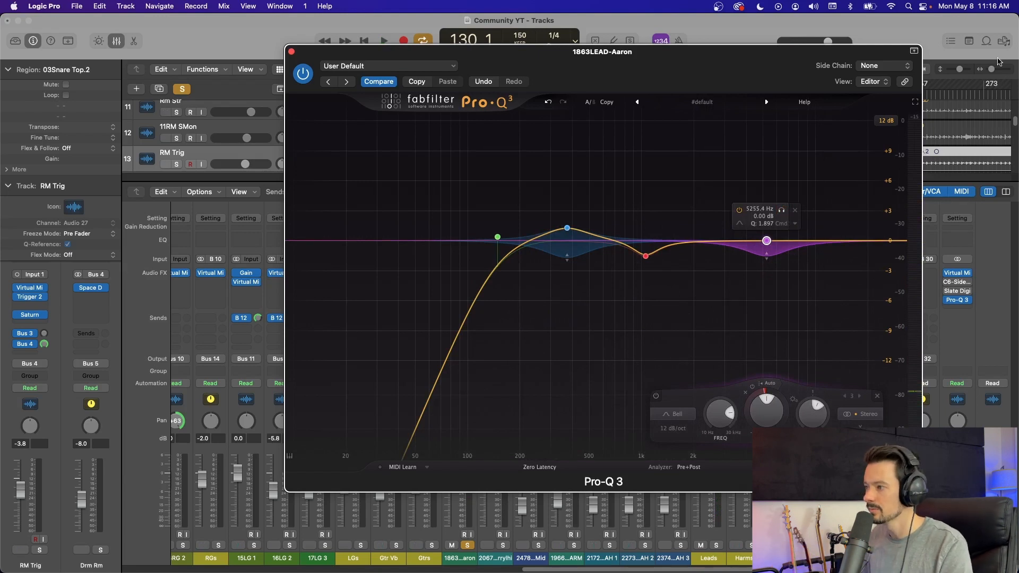
Step: Play the equalized lead vocal, close its Pro-Q 3, and release the channel's solo
{"action": "key", "text": "space"}
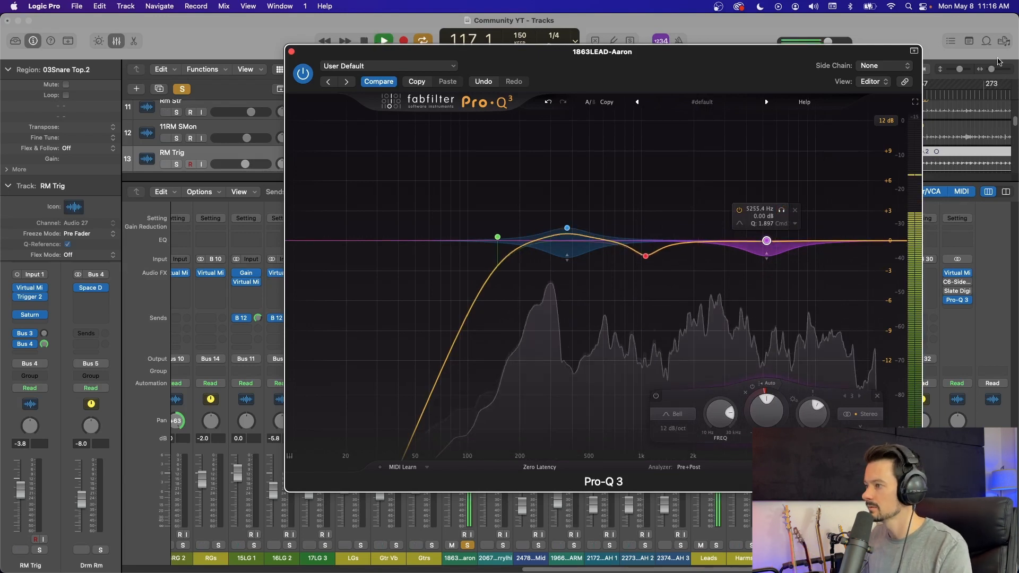
{"action": "left_click", "coordinate": [291, 53]}
{"action": "left_click", "coordinate": [468, 546]}
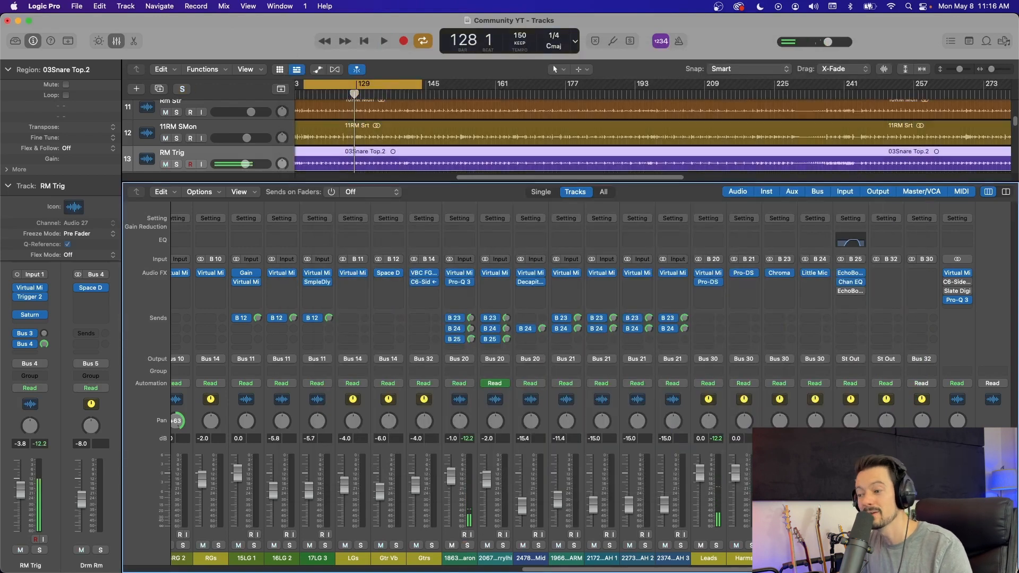
Step: Open Pro-Q 3 on the Stereo Out channel and add a bell band at about 852 Hz
{"action": "left_click", "coordinate": [958, 300]}
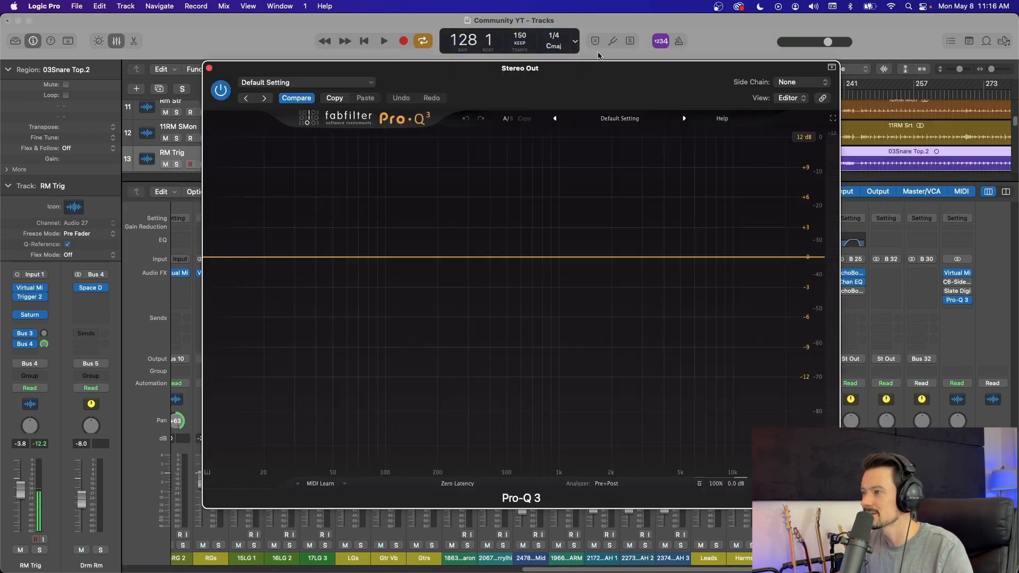
{"action": "left_click_drag", "start_coordinate": [590, 77], "coordinate": [673, 60]}
{"action": "left_click", "coordinate": [630, 241]}
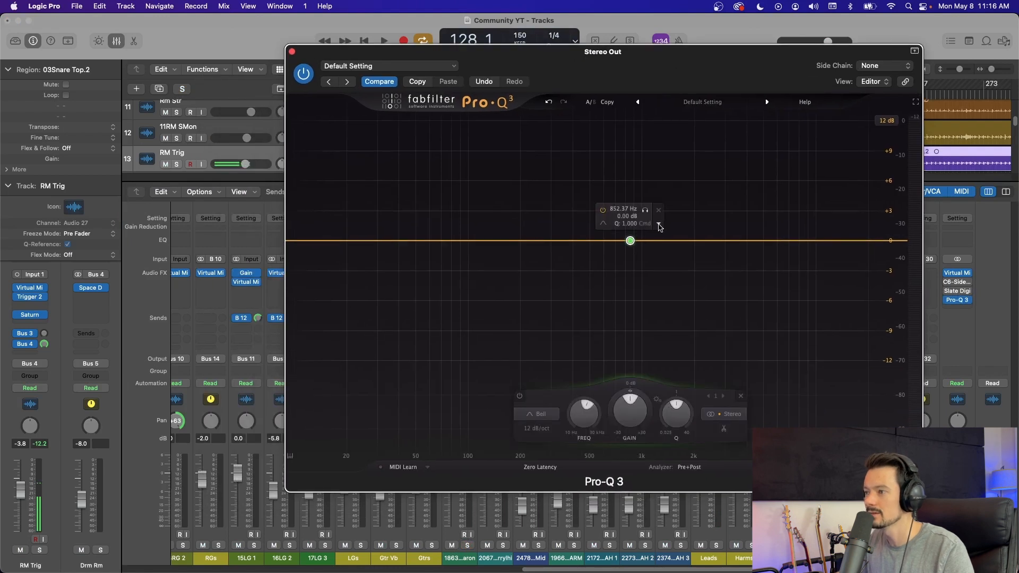
Step: Set the new Stereo Out band's stereo placement to Mid and move it to about 501 Hz at +0.38 dB
{"action": "left_click", "coordinate": [660, 226]}
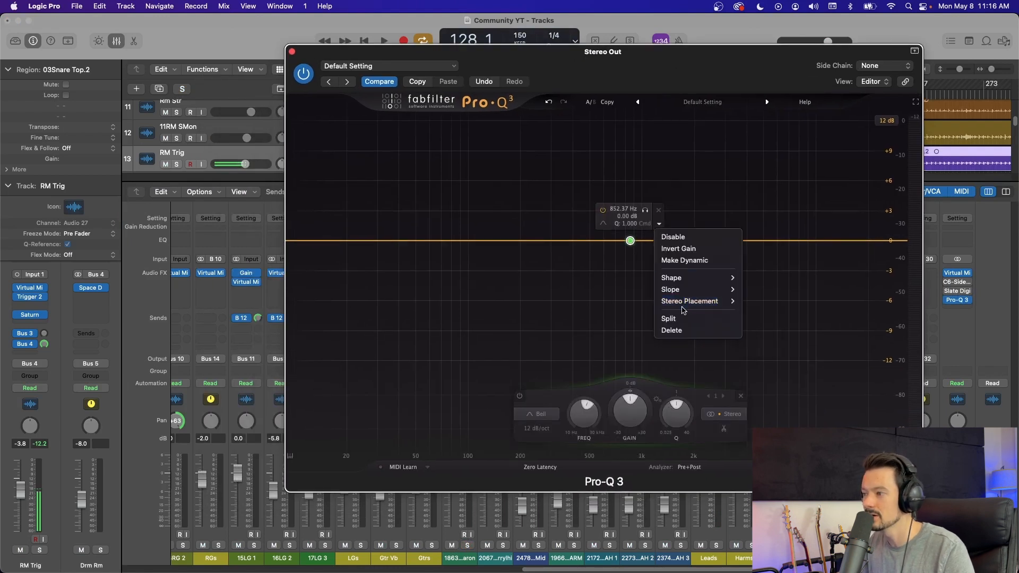
{"action": "mouse_move", "coordinate": [684, 307]}
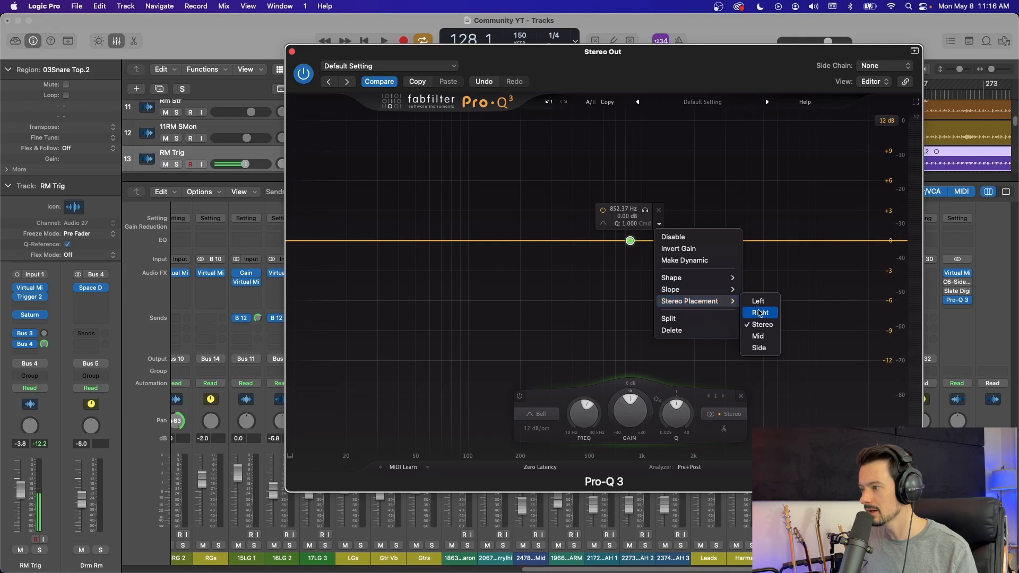
{"action": "left_click", "coordinate": [766, 339]}
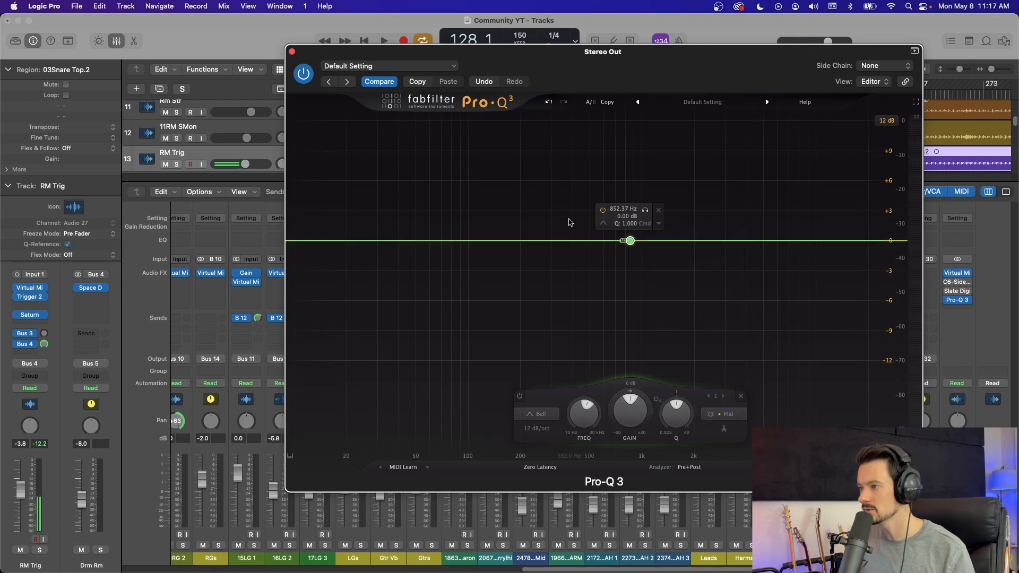
{"action": "left_click_drag", "start_coordinate": [635, 242], "coordinate": [582, 242]}
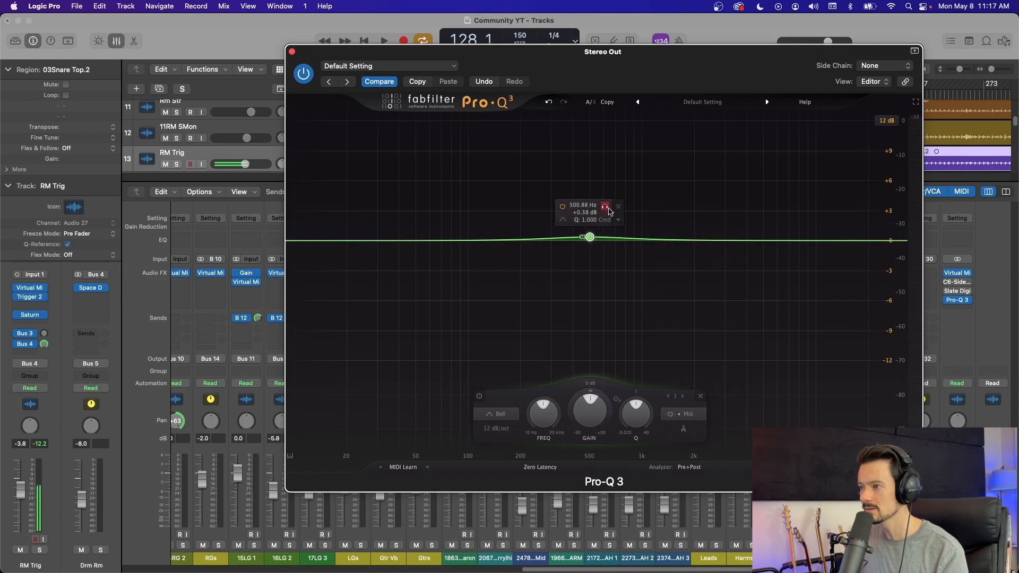
Step: Audition the band in solo during playback, in Mid down to about 173 Hz and in Side up to about 1805 Hz
{"action": "key", "text": "space"}
{"action": "left_click_drag", "start_coordinate": [603, 210], "coordinate": [528, 214]}
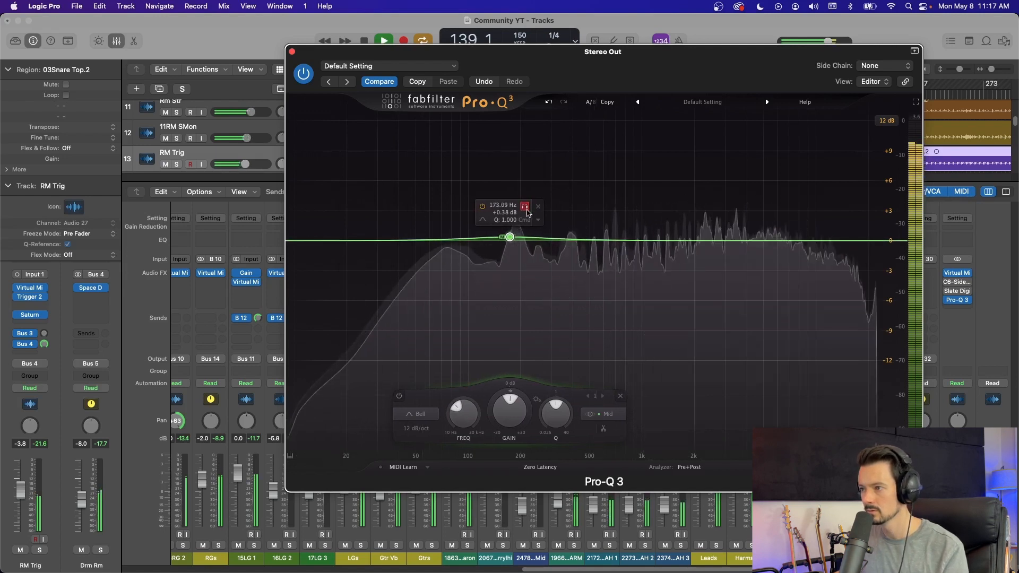
{"action": "mouse_move", "coordinate": [566, 295]}
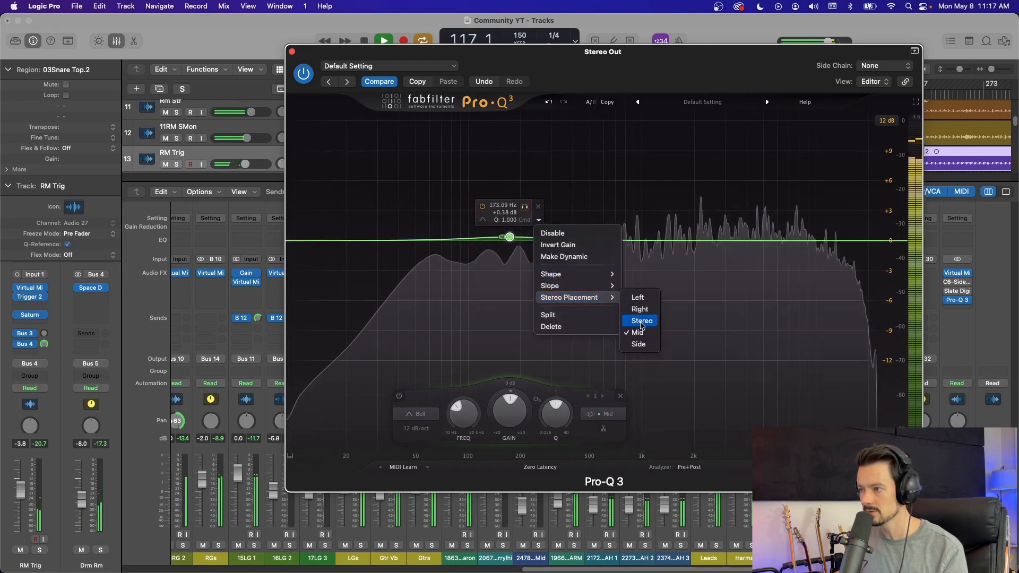
{"action": "left_click", "coordinate": [640, 344]}
{"action": "left_click_drag", "start_coordinate": [523, 207], "coordinate": [704, 219]}
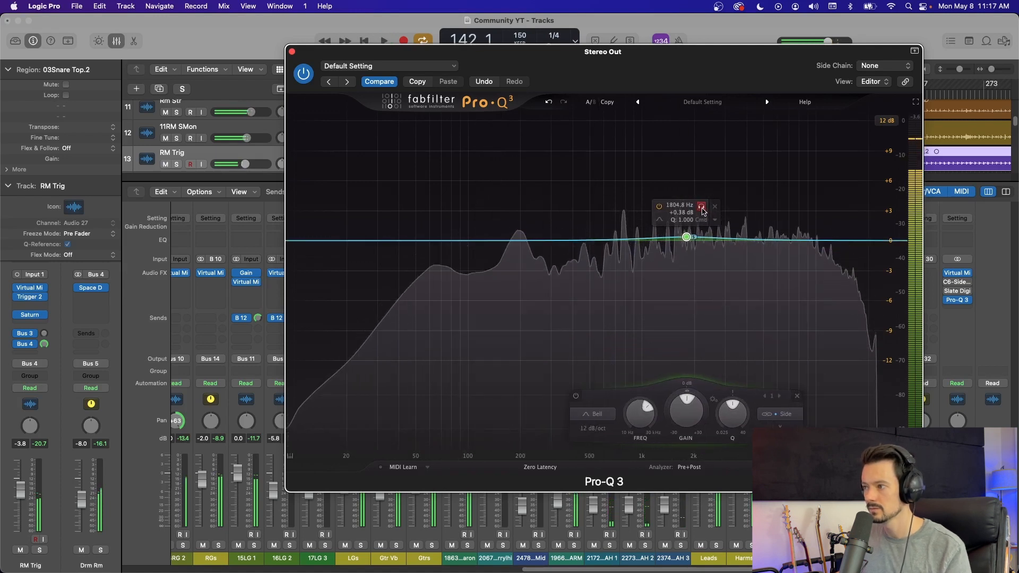
{"action": "key", "text": "space"}
Step: Set the band back to Mid and audition it during playback, shaping it to about 2126 Hz, +1.38 dB and Q 1.482
{"action": "left_click", "coordinate": [715, 219]}
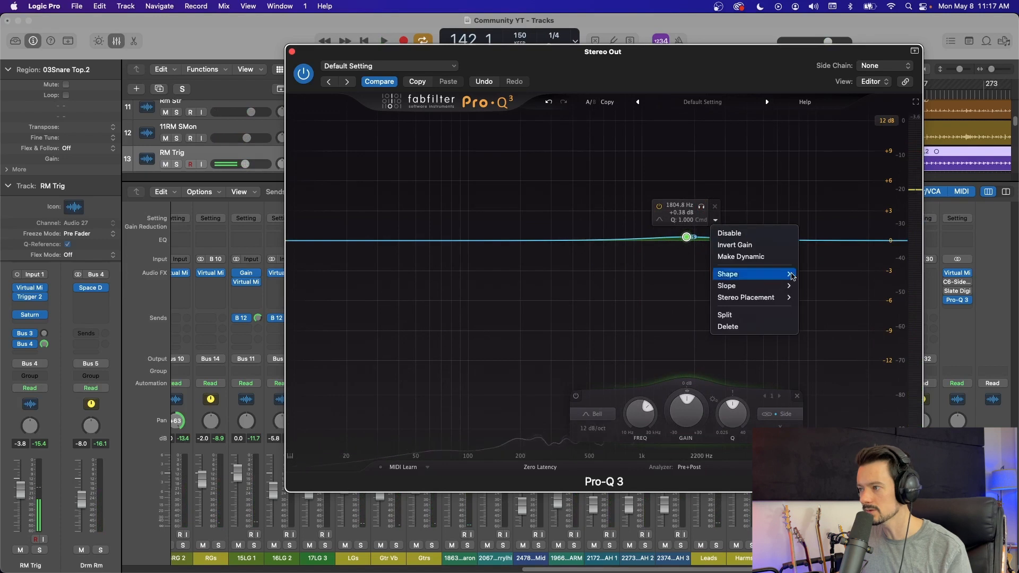
{"action": "mouse_move", "coordinate": [760, 298]}
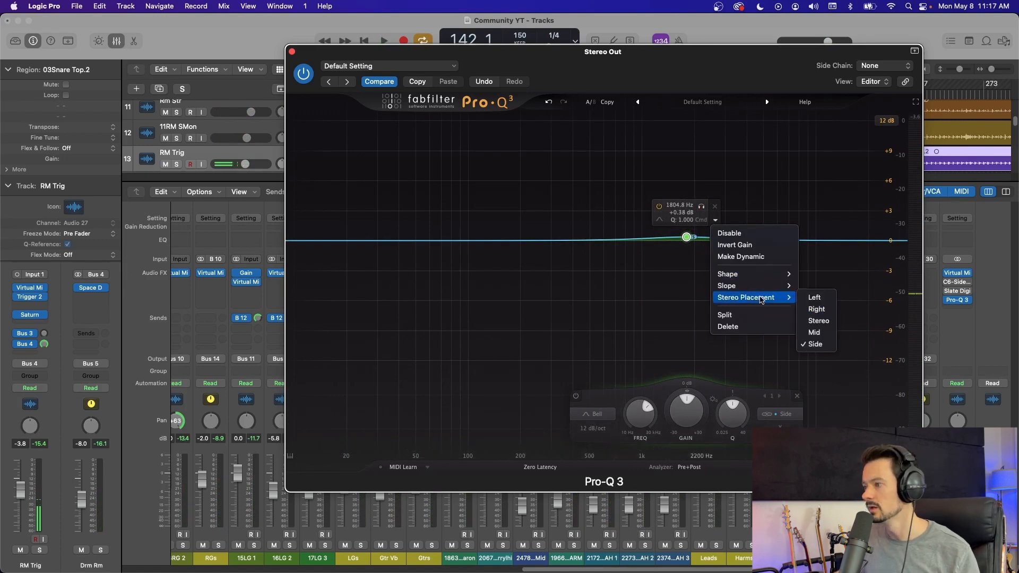
{"action": "left_click", "coordinate": [835, 331]}
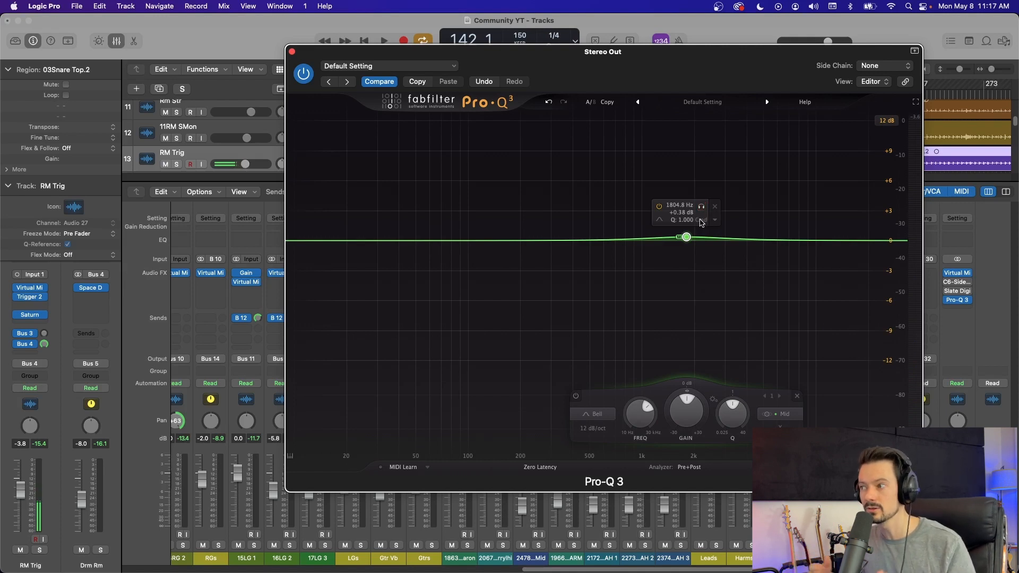
{"action": "key", "text": "space"}
{"action": "mouse_move", "coordinate": [701, 207]}
{"action": "left_mouse_down"}
{"action": "mouse_move", "coordinate": [691, 209]}
{"action": "mouse_move", "coordinate": [754, 215]}
{"action": "mouse_move", "coordinate": [720, 214]}
{"action": "mouse_move", "coordinate": [710, 199]}
{"action": "mouse_move", "coordinate": [710, 216]}
{"action": "left_mouse_up"}
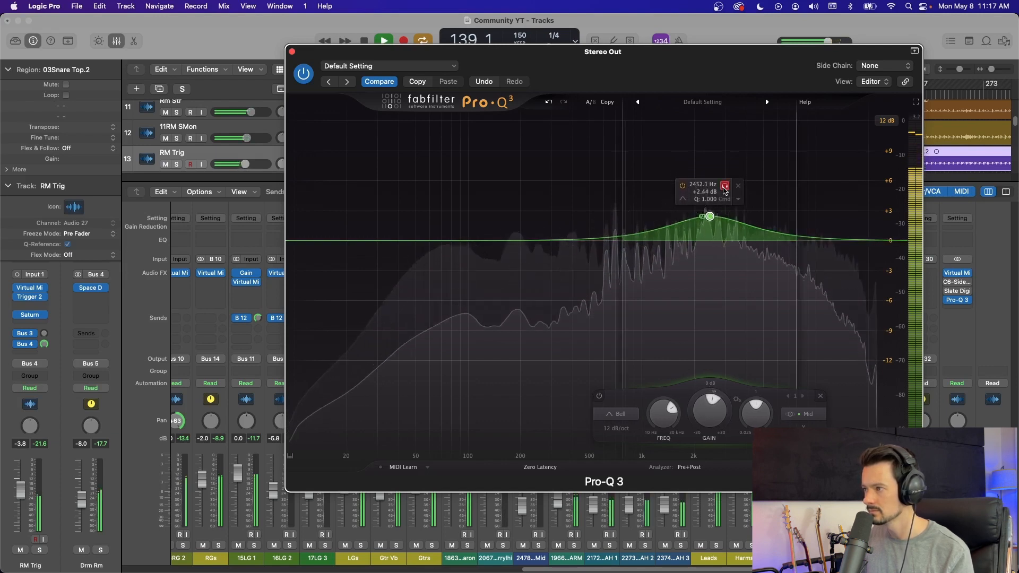
{"action": "scroll", "coordinate": [730, 238], "scroll_direction": "up", "scroll_amount": 4}
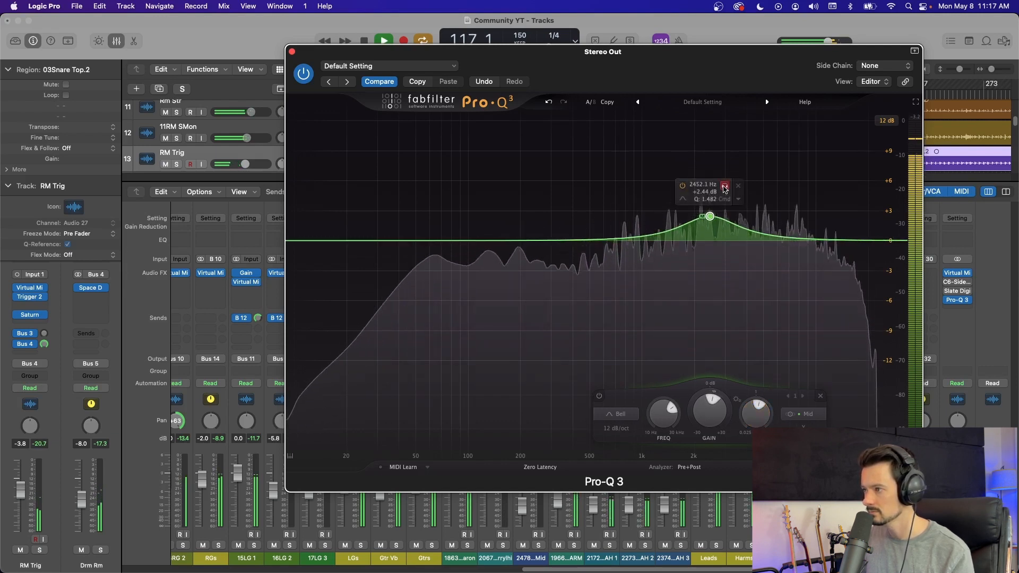
{"action": "left_click_drag", "start_coordinate": [725, 191], "coordinate": [715, 191]}
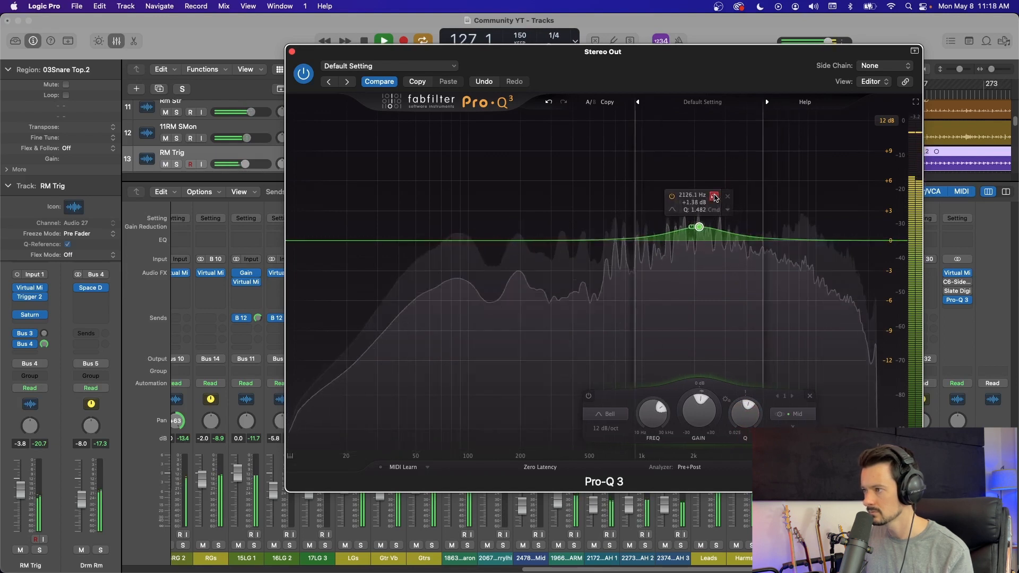
Step: Add a second bell band at about 417 Hz, stop playback, and set the new band's stereo placement to Side
{"action": "left_click_drag", "start_coordinate": [757, 83], "coordinate": [653, 84]}
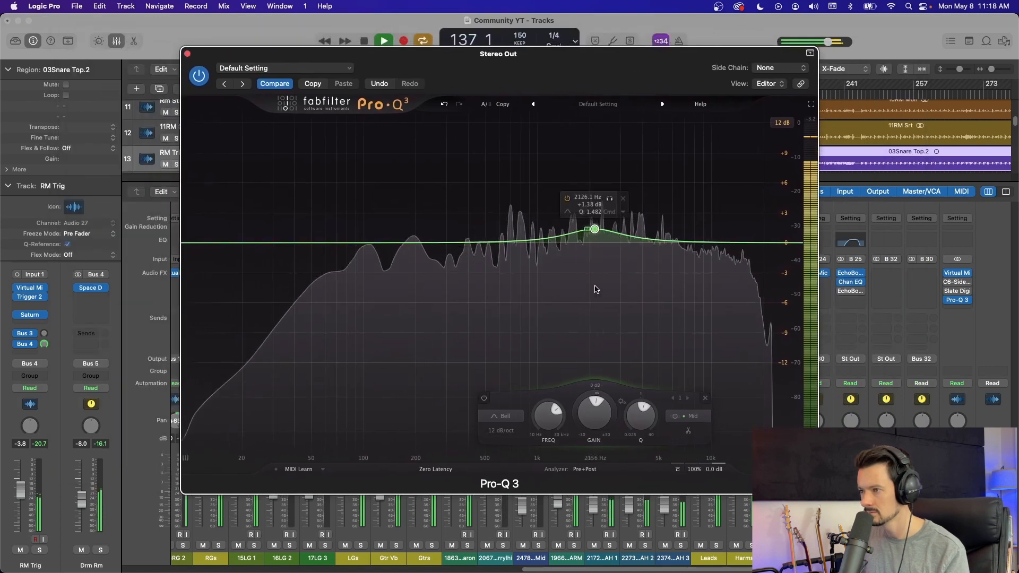
{"action": "left_click", "coordinate": [471, 243]}
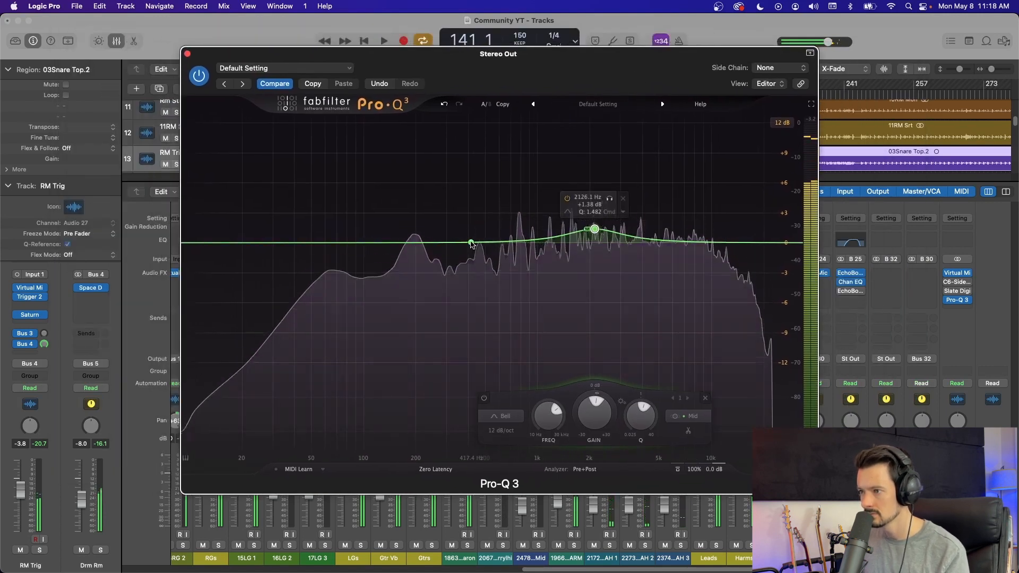
{"action": "key", "text": "space"}
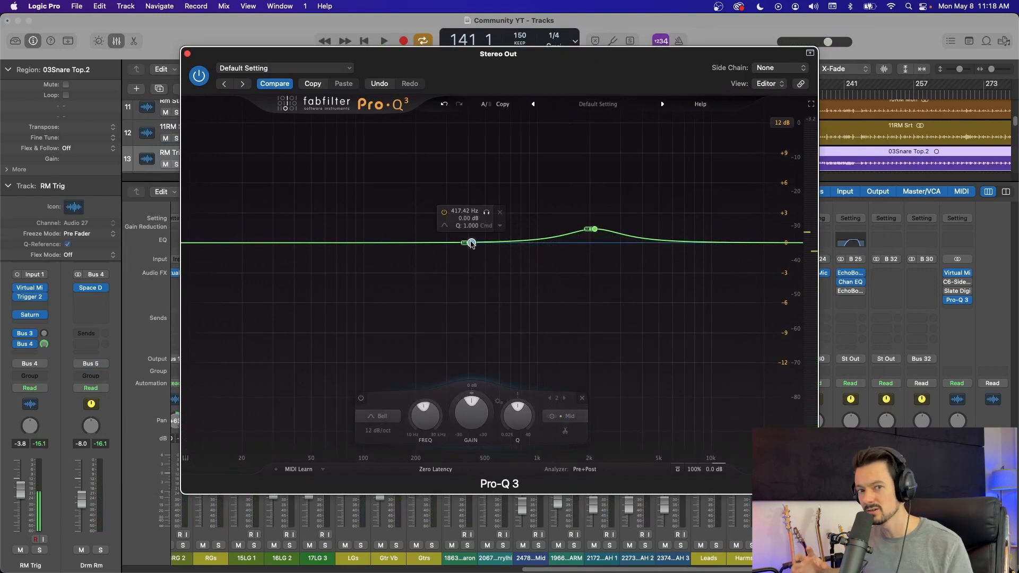
{"action": "left_click", "coordinate": [502, 228]}
{"action": "mouse_move", "coordinate": [518, 309]}
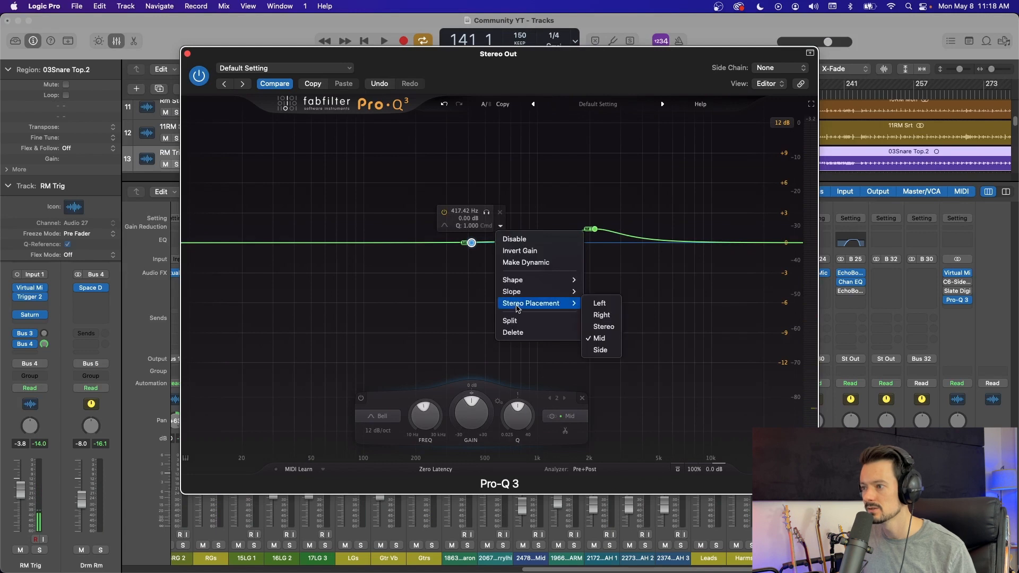
{"action": "left_click", "coordinate": [606, 328]}
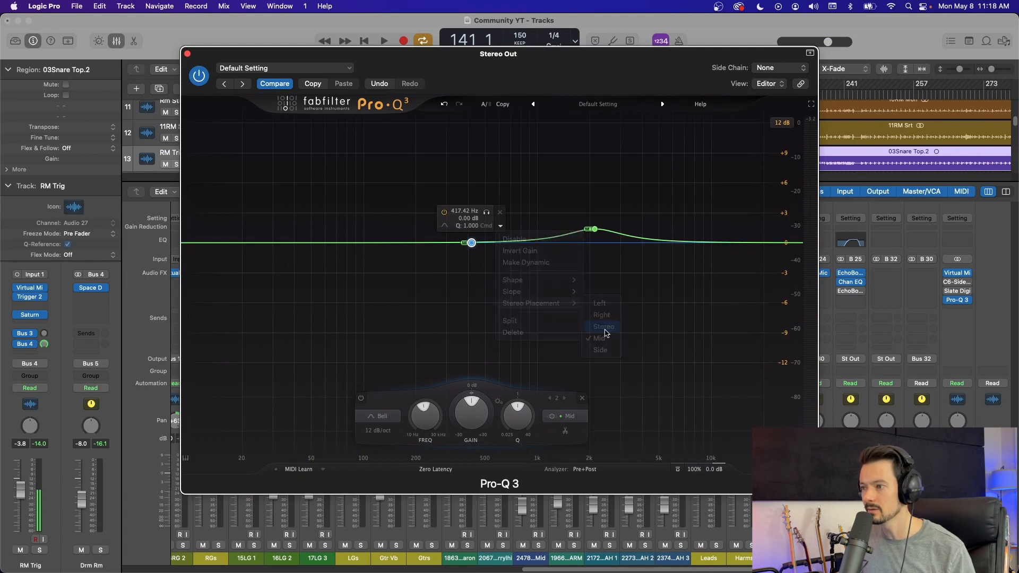
{"action": "left_click", "coordinate": [499, 228]}
{"action": "mouse_move", "coordinate": [539, 305]}
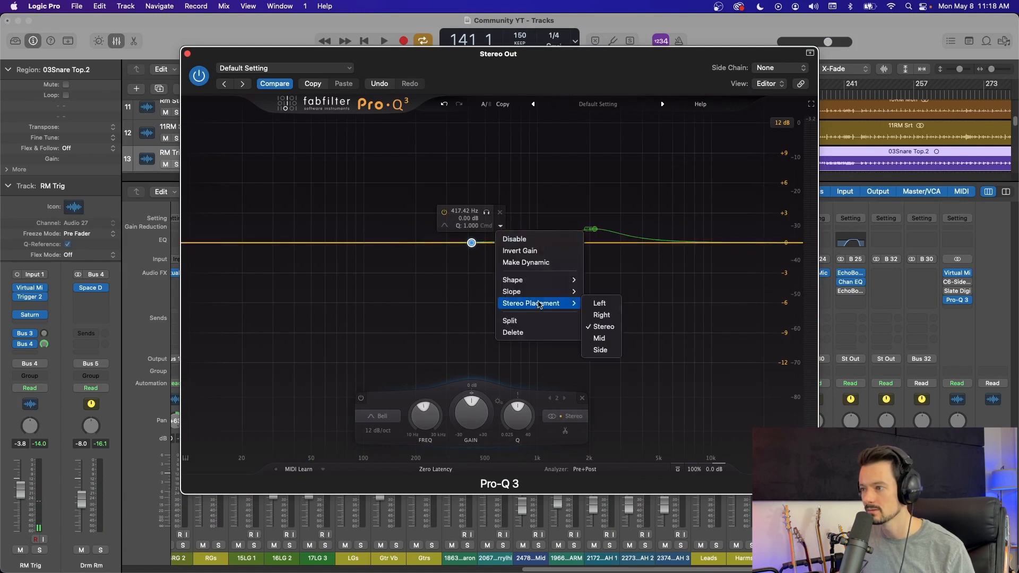
{"action": "left_click", "coordinate": [613, 351]}
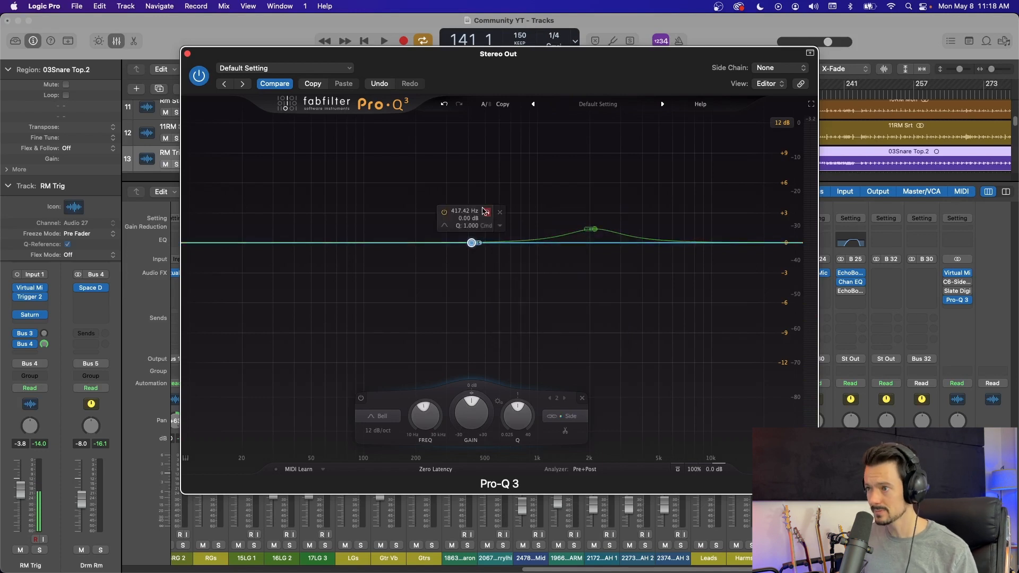
Step: Audition the Side band in solo during playback, narrow its Q, and settle it near 250 Hz at about +1 dB
{"action": "key", "text": "space"}
{"action": "left_click_drag", "start_coordinate": [483, 211], "coordinate": [405, 224]}
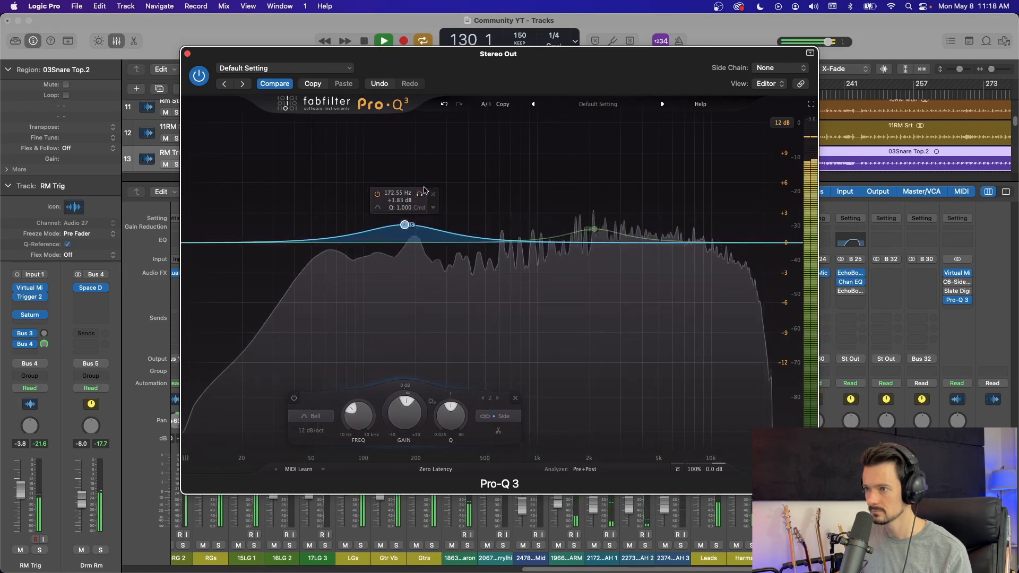
{"action": "left_click_drag", "start_coordinate": [455, 420], "coordinate": [460, 408]}
{"action": "left_click_drag", "start_coordinate": [419, 194], "coordinate": [446, 214]}
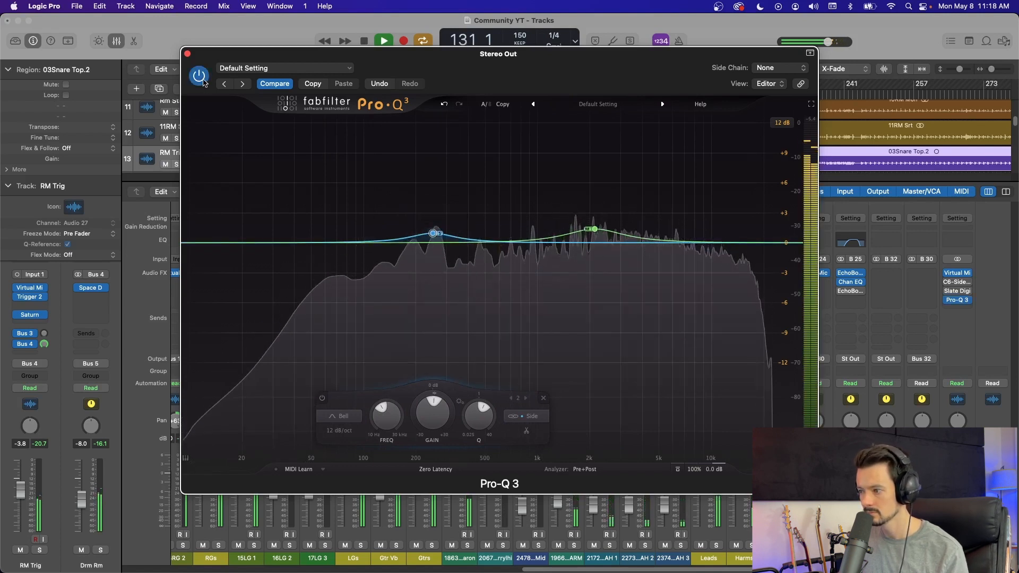
{"action": "key", "text": "space"}
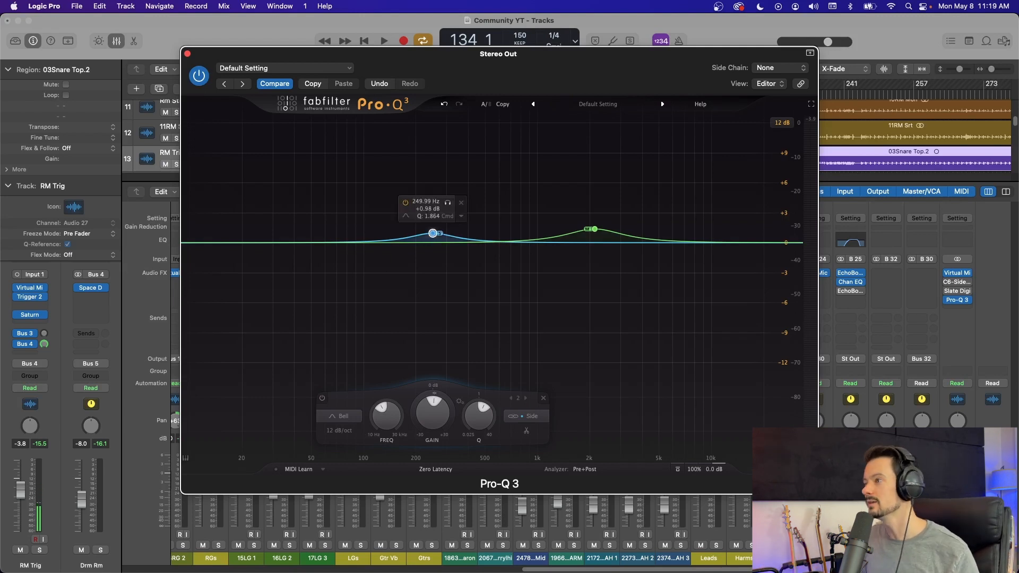
Step: Set the EQ display range to 3 dB and delete both the Mid and Side bands
{"action": "left_click", "coordinate": [790, 142]}
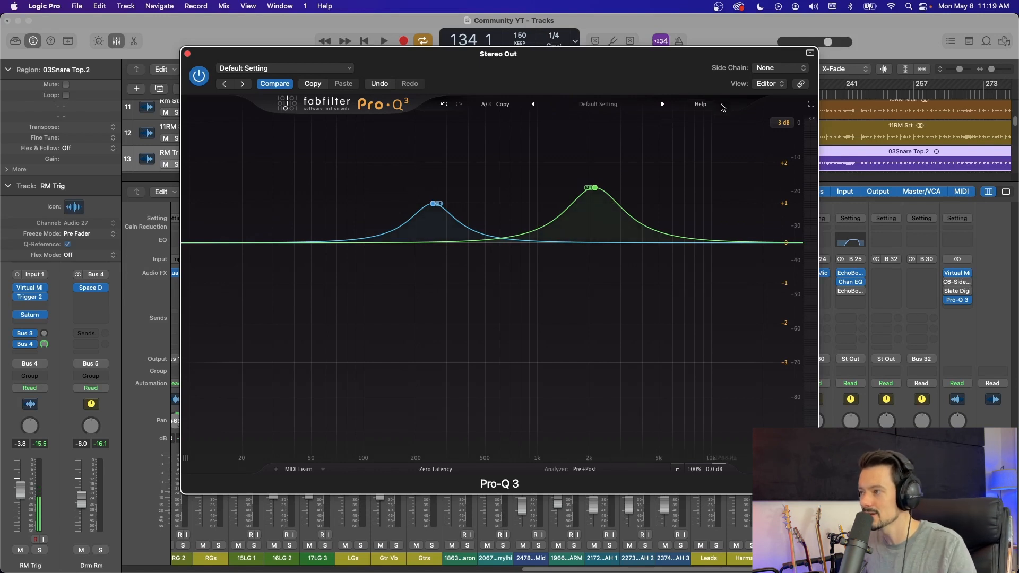
{"action": "mouse_move", "coordinate": [625, 199]}
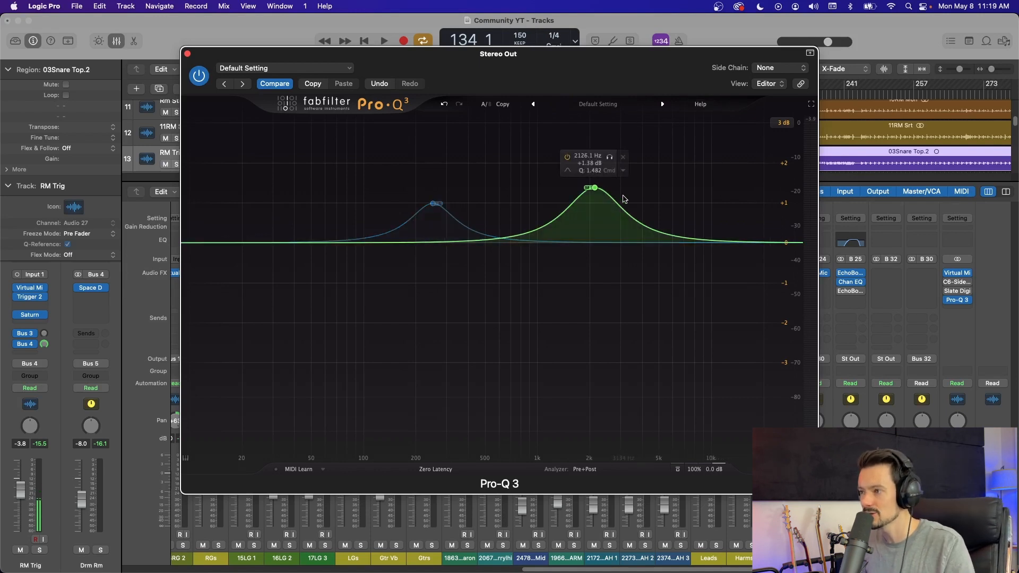
{"action": "left_click", "coordinate": [625, 157]}
{"action": "left_click", "coordinate": [465, 173]}
Step: Play the mix and bring up the labelled spectrum peaks on the Stereo Out's analyzer
{"action": "key", "text": "space"}
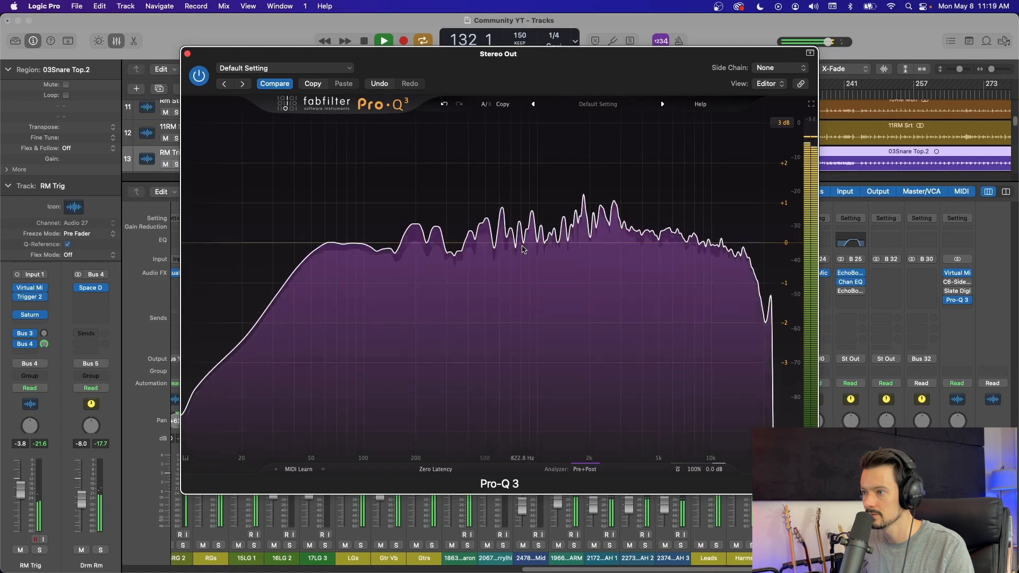
{"action": "key", "text": "space"}
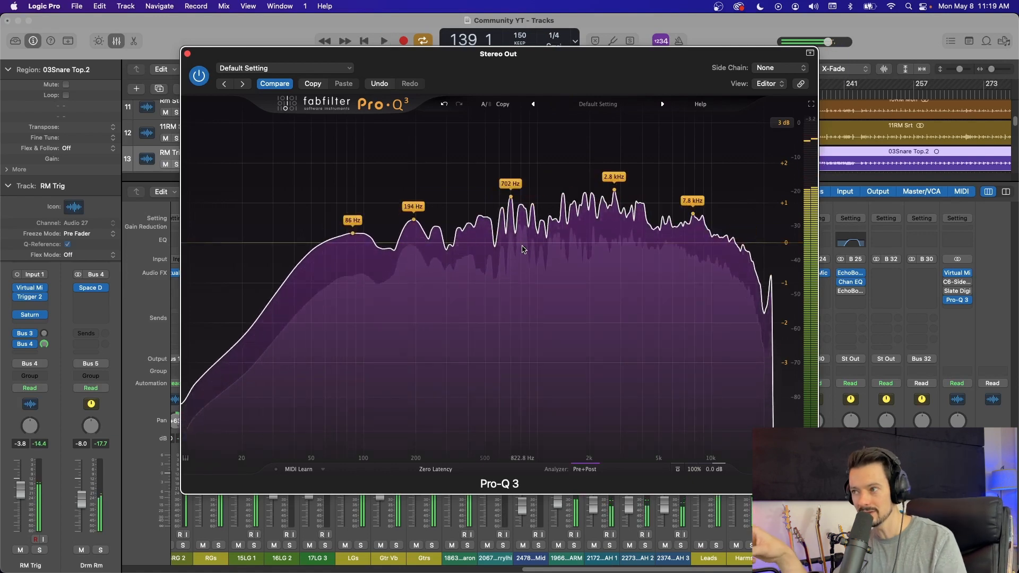